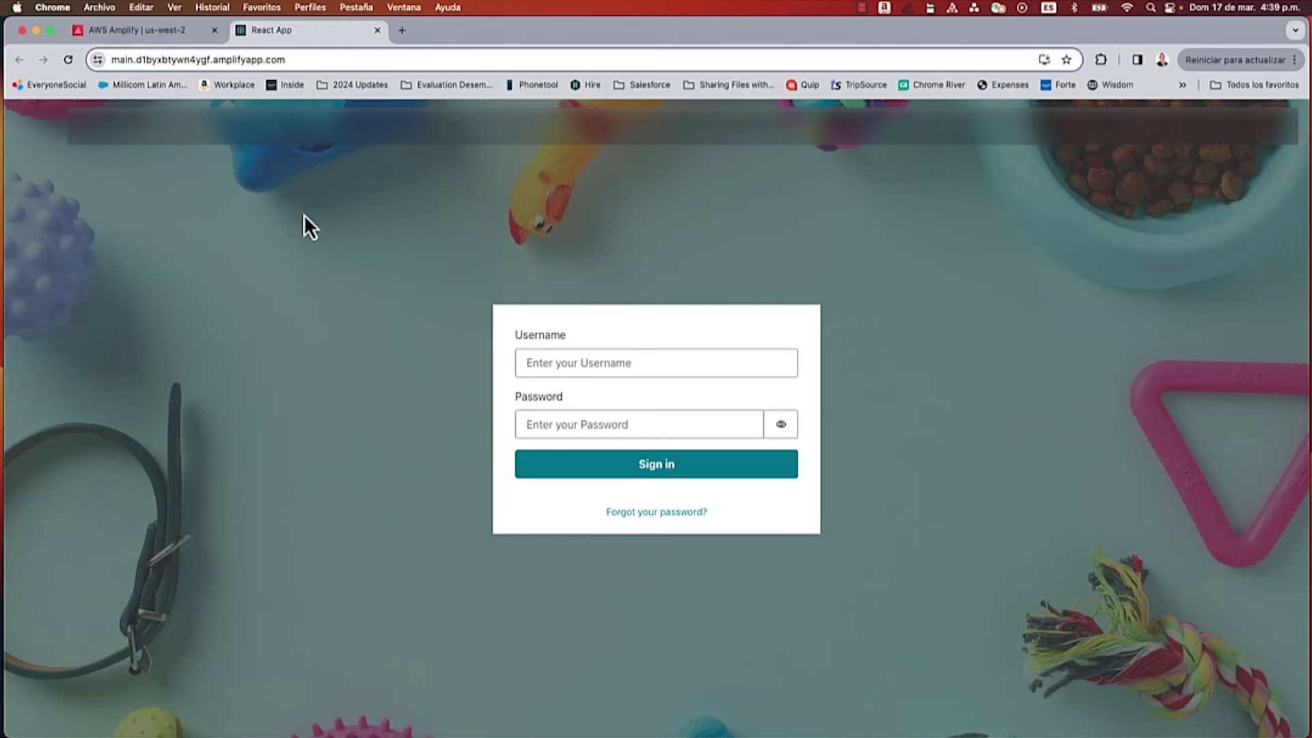
{"action": "left_click", "coordinate": [156, 29]}
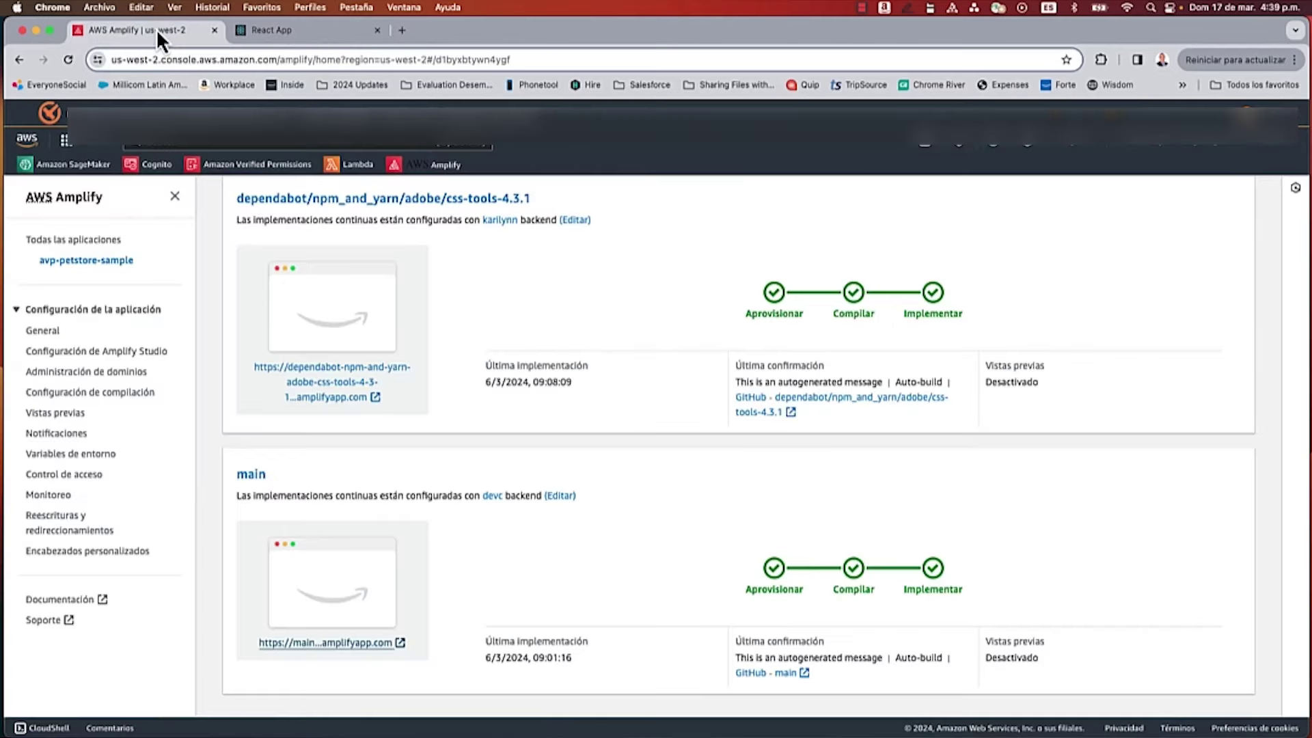
{"action": "left_click", "coordinate": [155, 166]}
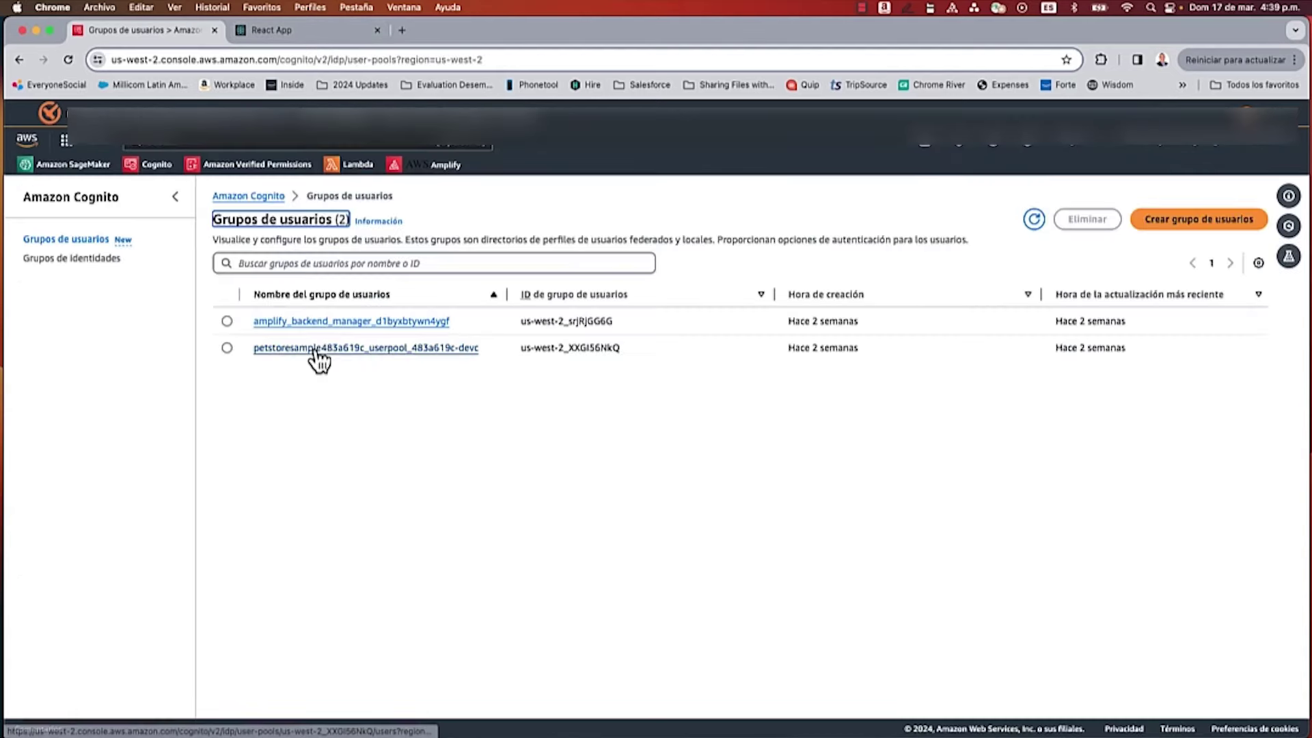
{"action": "left_click", "coordinate": [353, 348]}
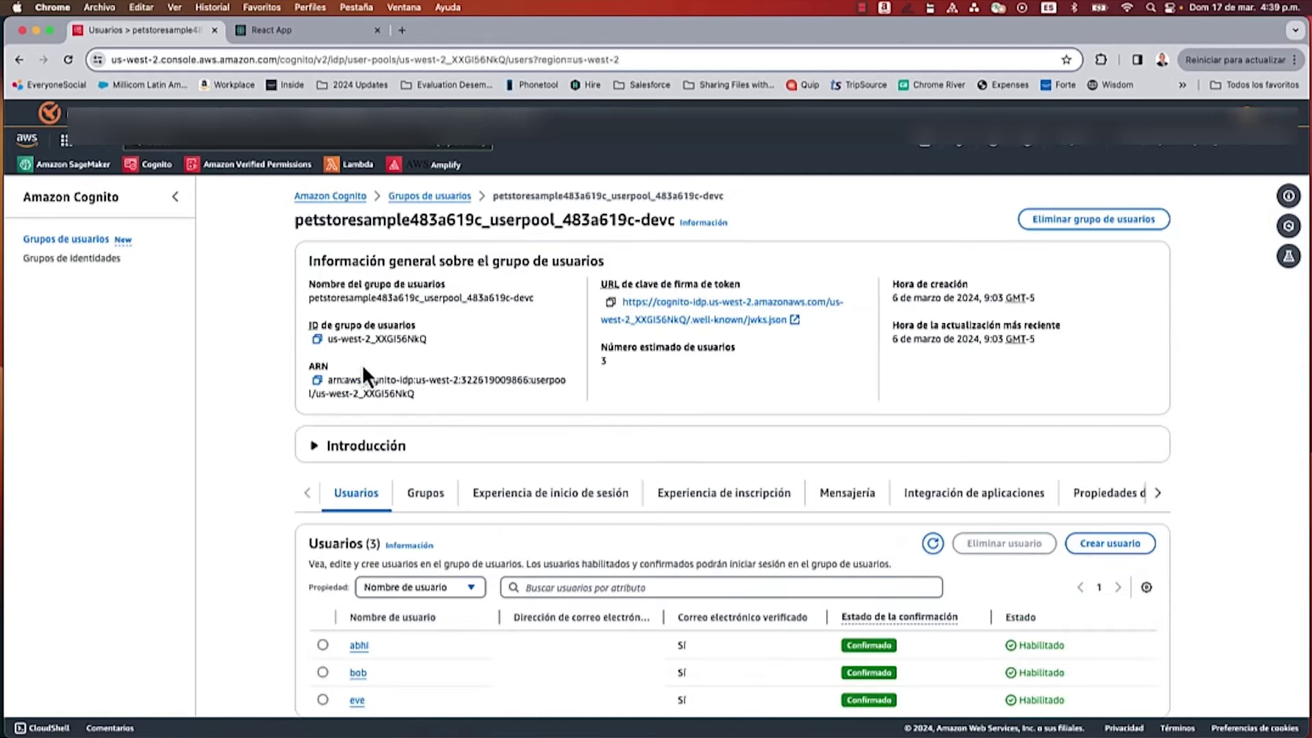
{"action": "scroll", "coordinate": [407, 380], "scroll_direction": "down", "scroll_amount": 4}
{"action": "scroll", "coordinate": [411, 388], "scroll_direction": "up", "scroll_amount": 4}
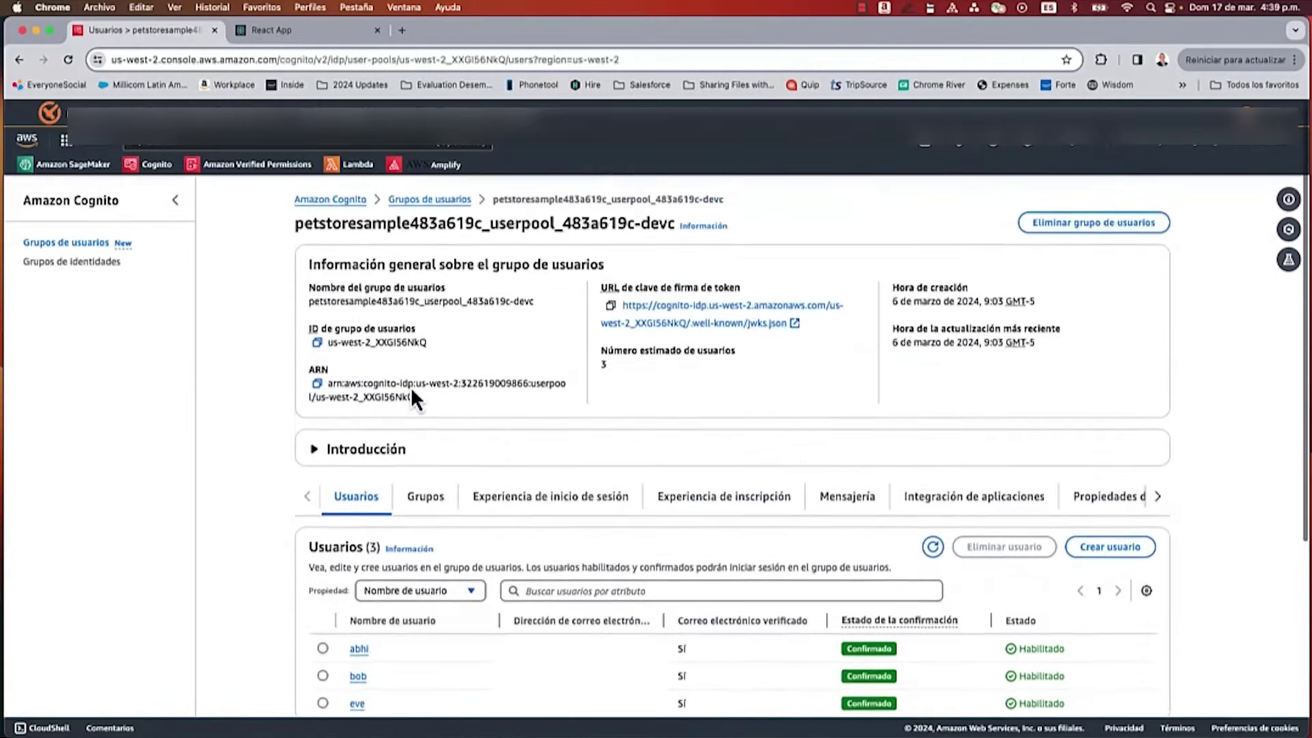
{"action": "left_click", "coordinate": [306, 30]}
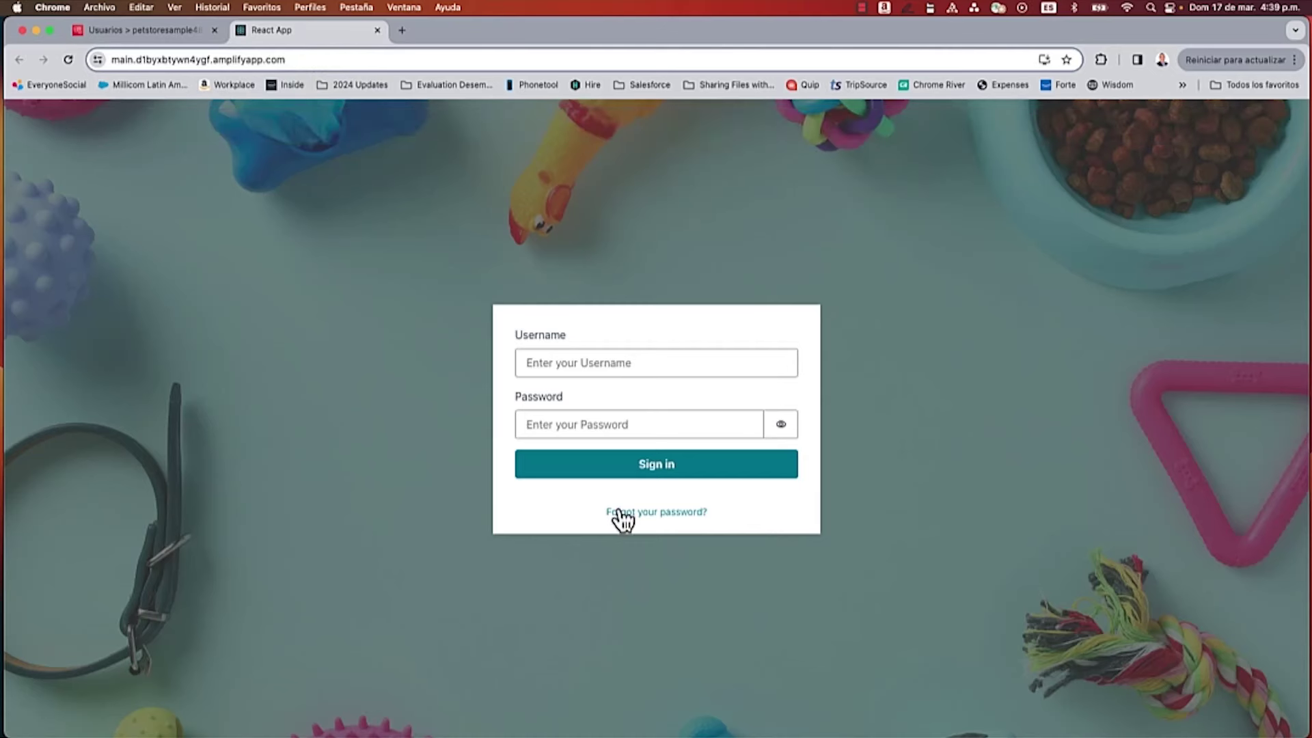
Step: Sign in to the PetStore app as the demo user, then sign out and return to the Cognito user list
{"action": "left_click", "coordinate": [609, 363]}
{"action": "type", "text": "bobo"}
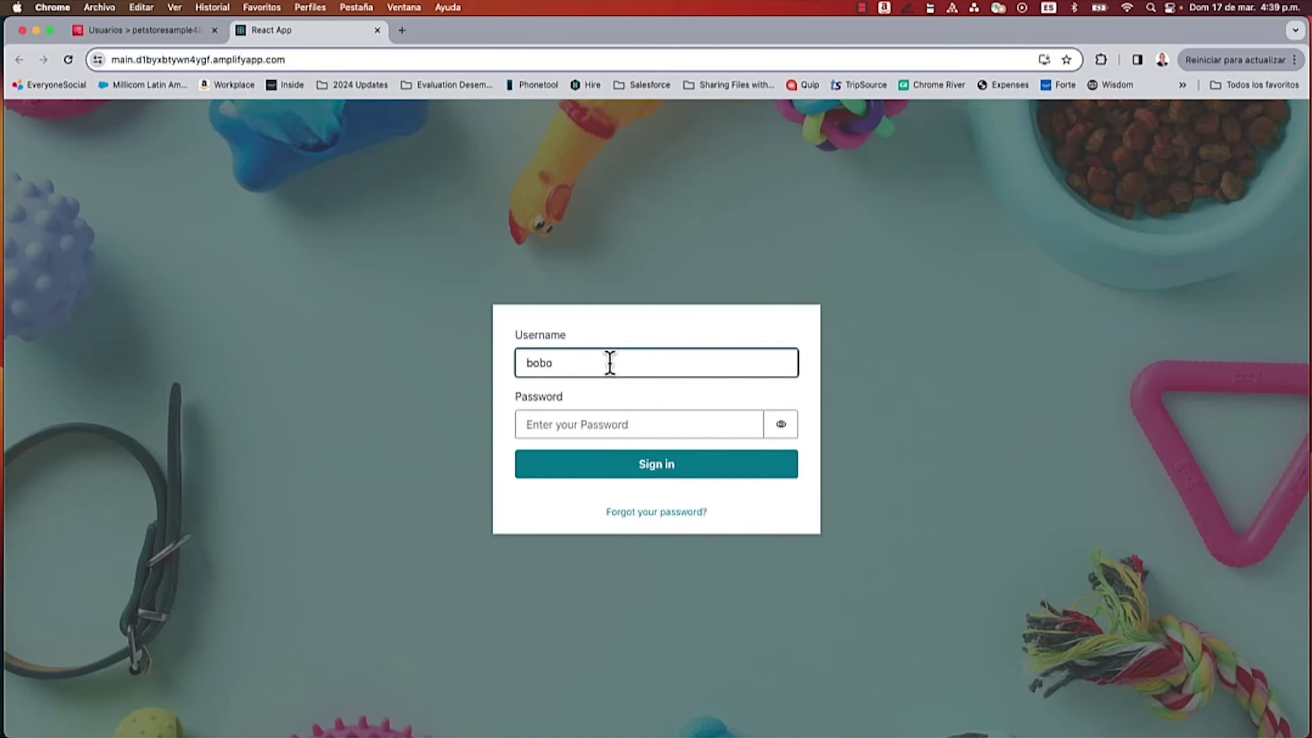
{"action": "key", "text": "BackSpace"}
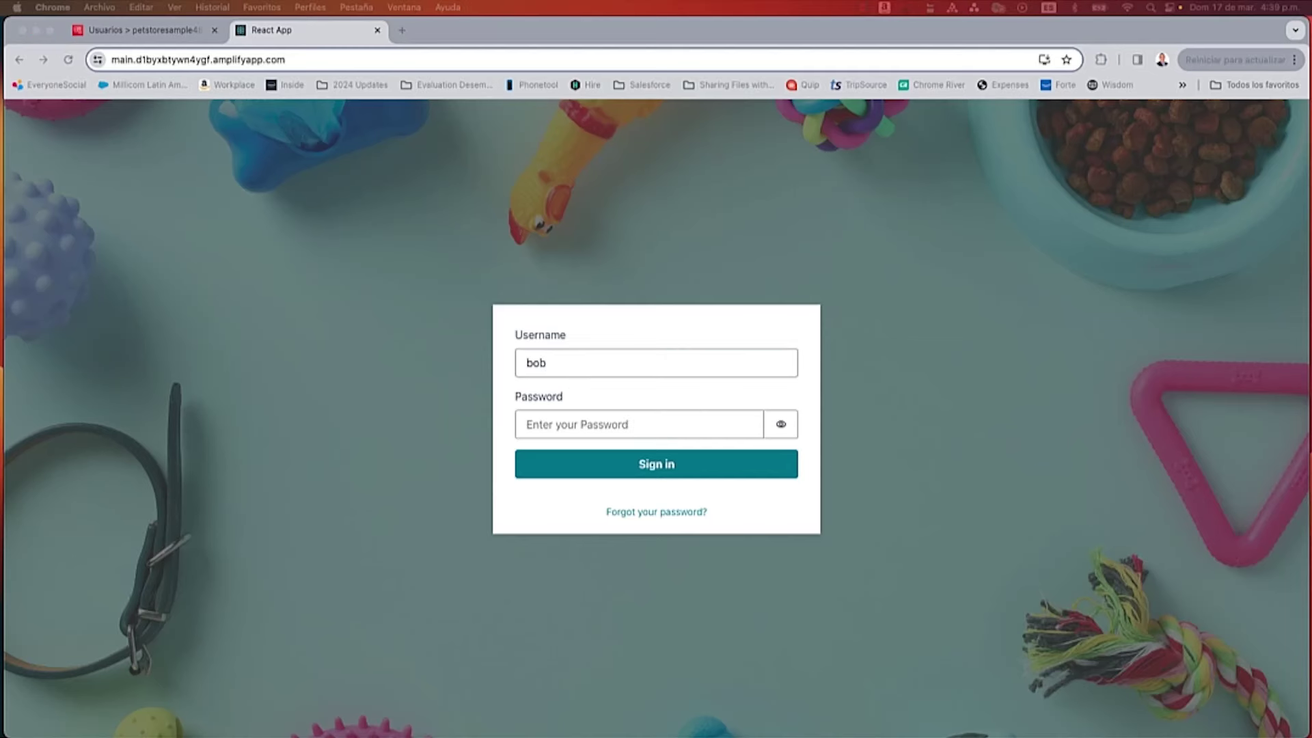
{"action": "left_click", "coordinate": [567, 427]}
{"action": "key", "text": "super+v"}
{"action": "left_click", "coordinate": [587, 471]}
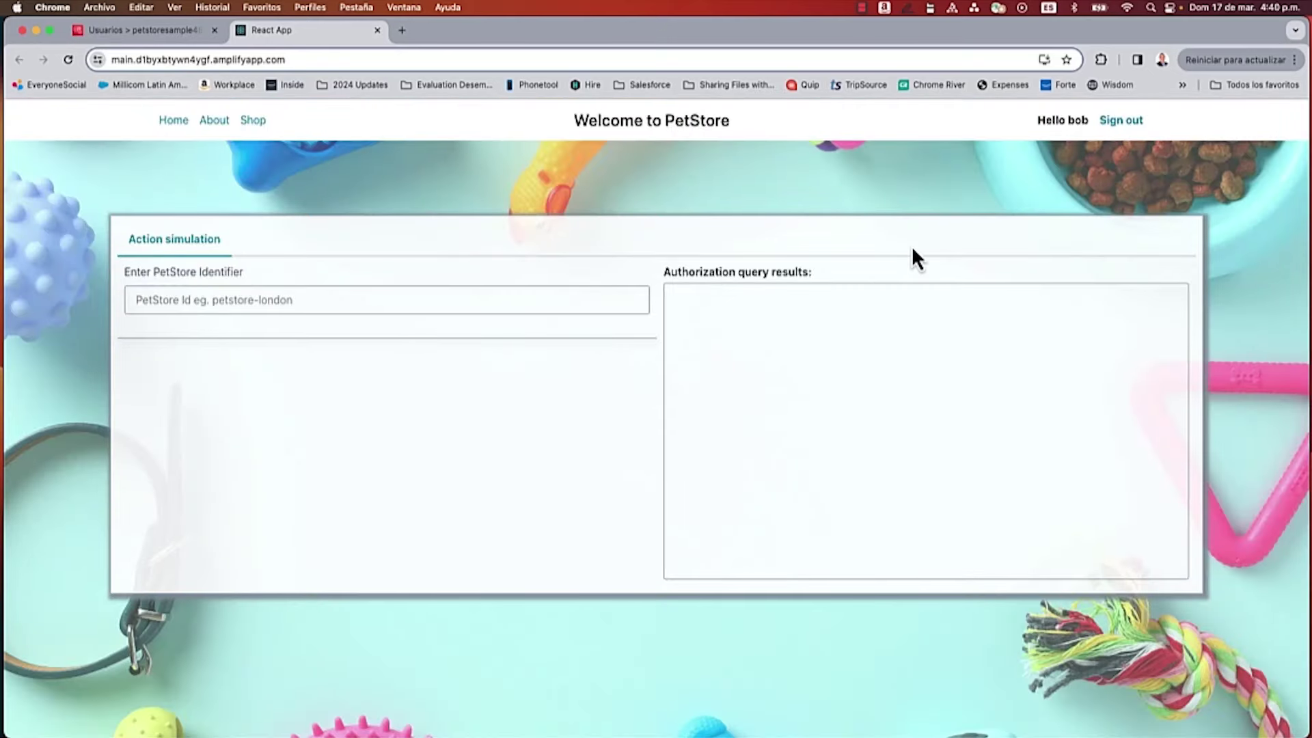
{"action": "left_click", "coordinate": [1115, 131]}
{"action": "left_click", "coordinate": [129, 34]}
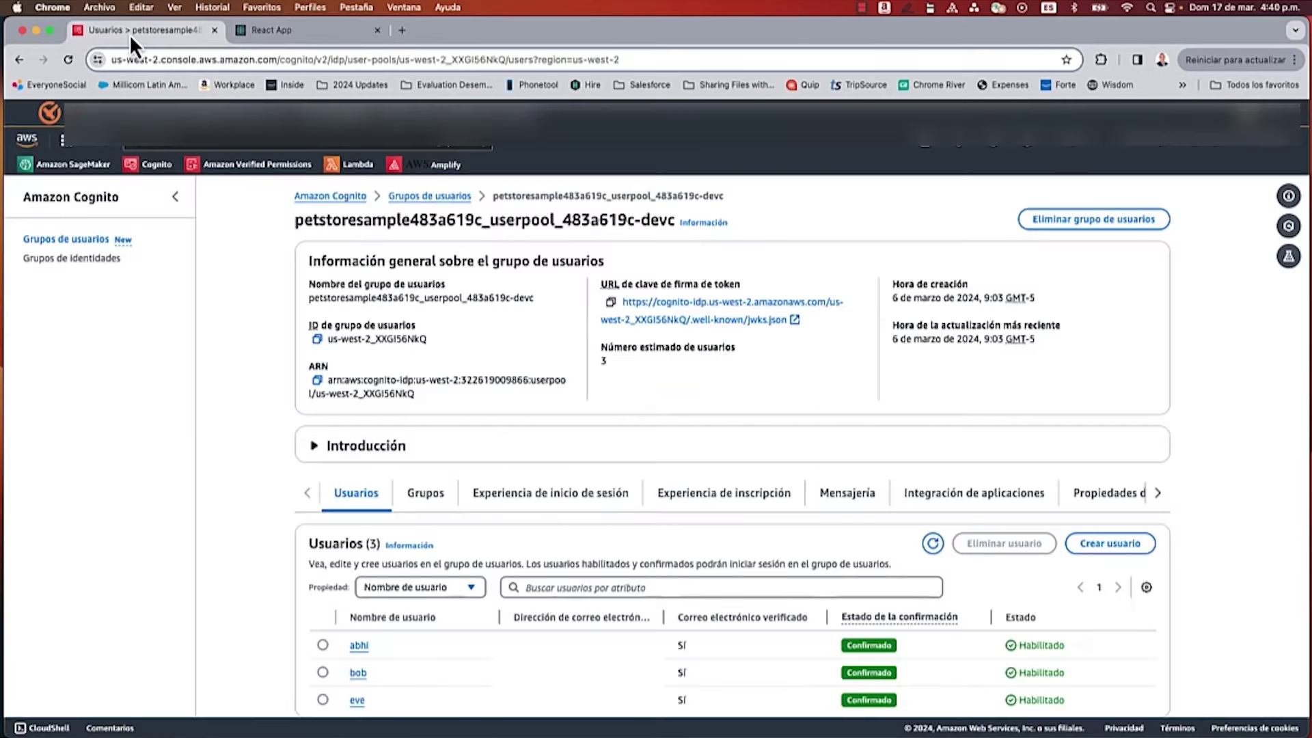
Step: Open Amazon Verified Permissions in a new tab and create an empty policy store
{"action": "right_click", "coordinate": [277, 164]}
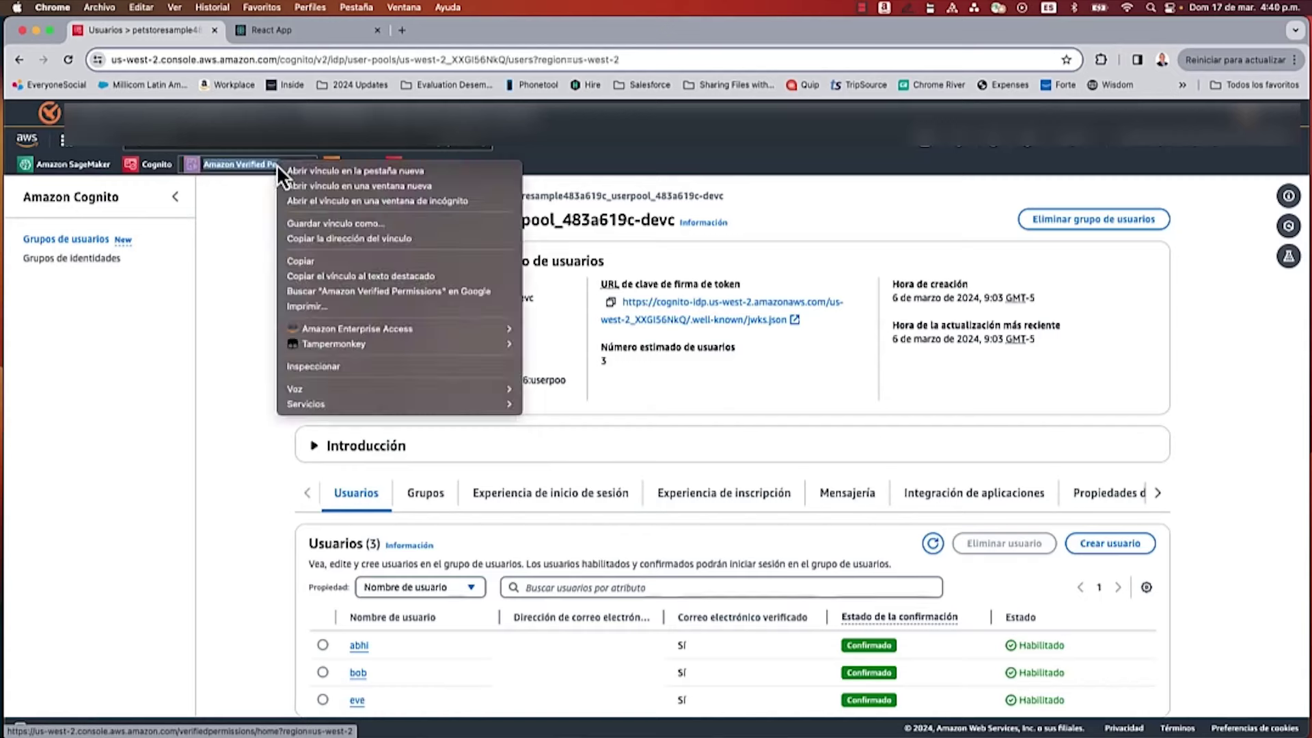
{"action": "left_click", "coordinate": [335, 175]}
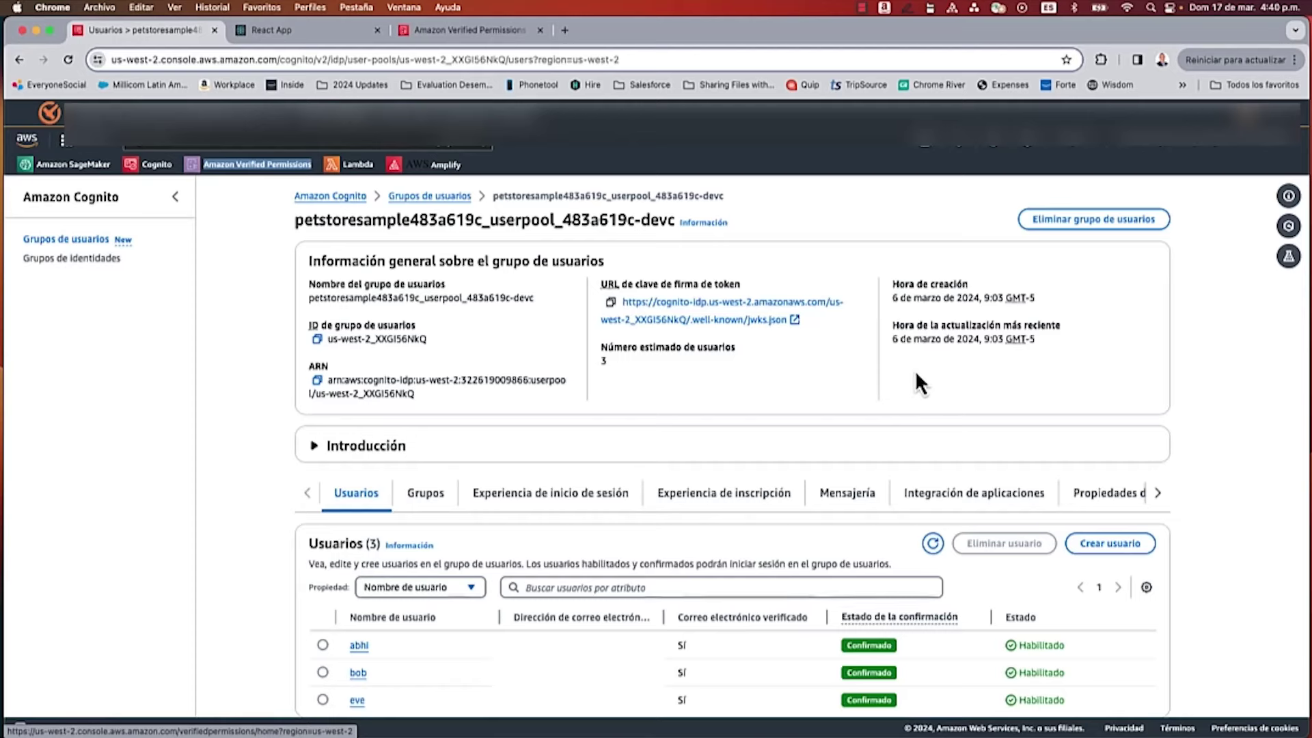
{"action": "left_click", "coordinate": [444, 33]}
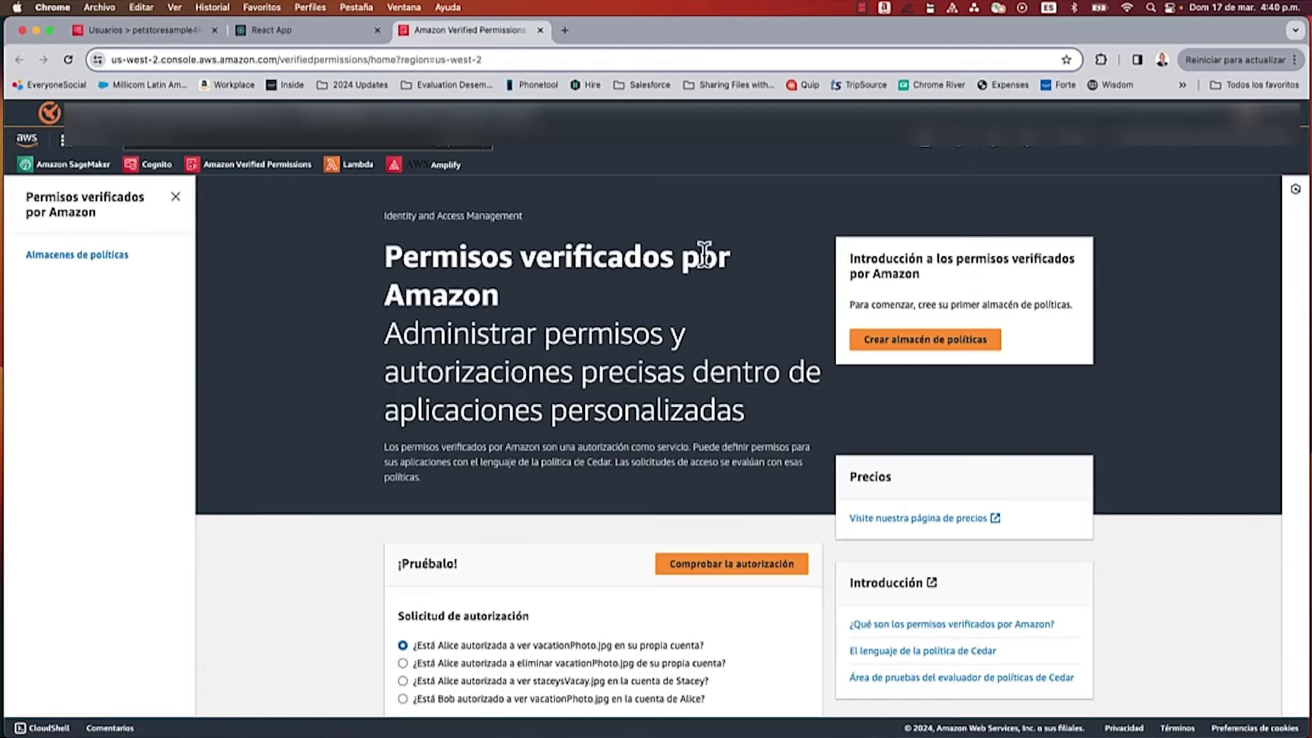
{"action": "left_click", "coordinate": [922, 342]}
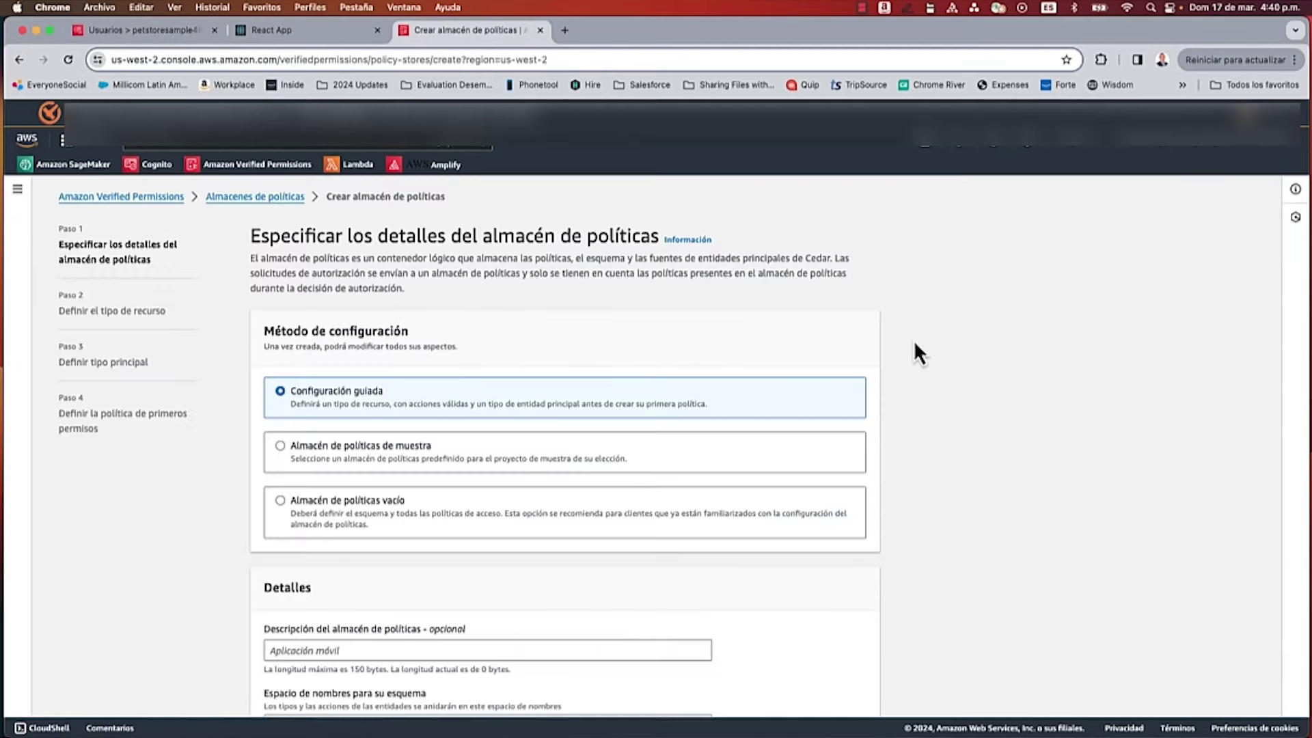
{"action": "left_click", "coordinate": [408, 502]}
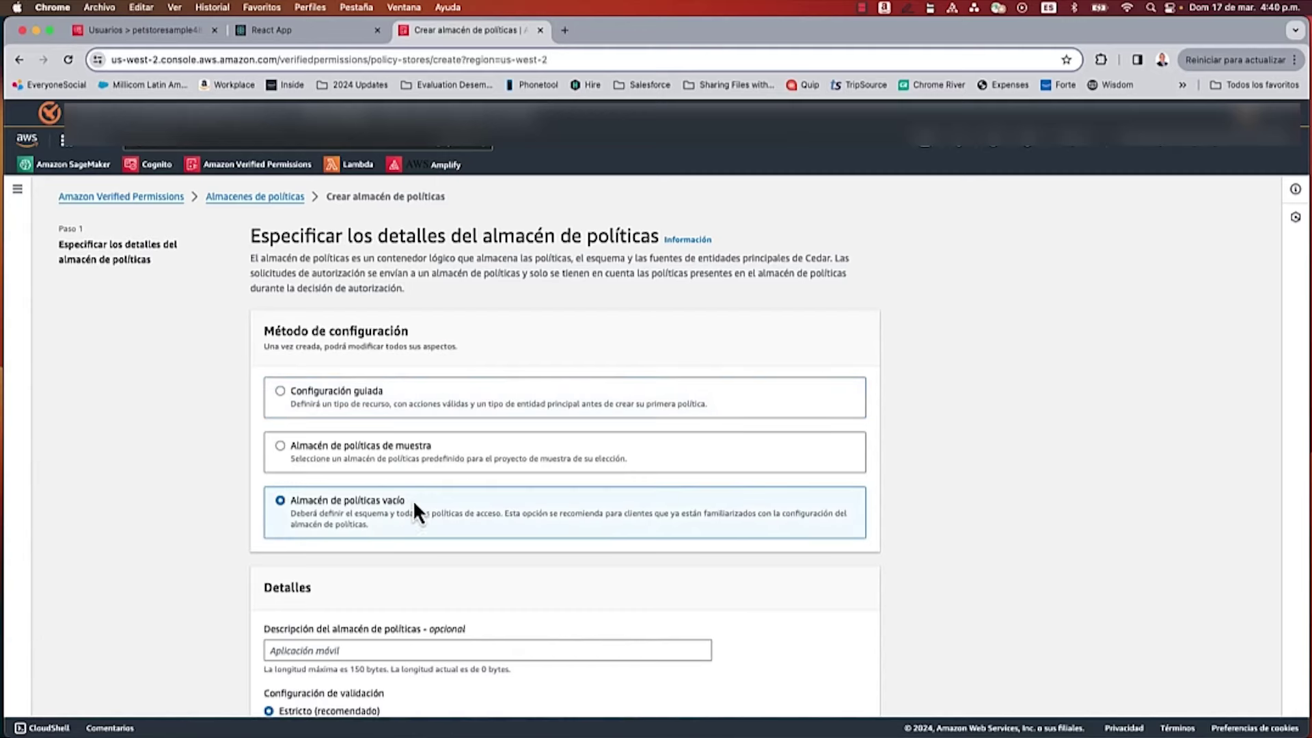
{"action": "scroll", "coordinate": [470, 481], "scroll_direction": "down", "scroll_amount": 4}
{"action": "left_click", "coordinate": [774, 679]}
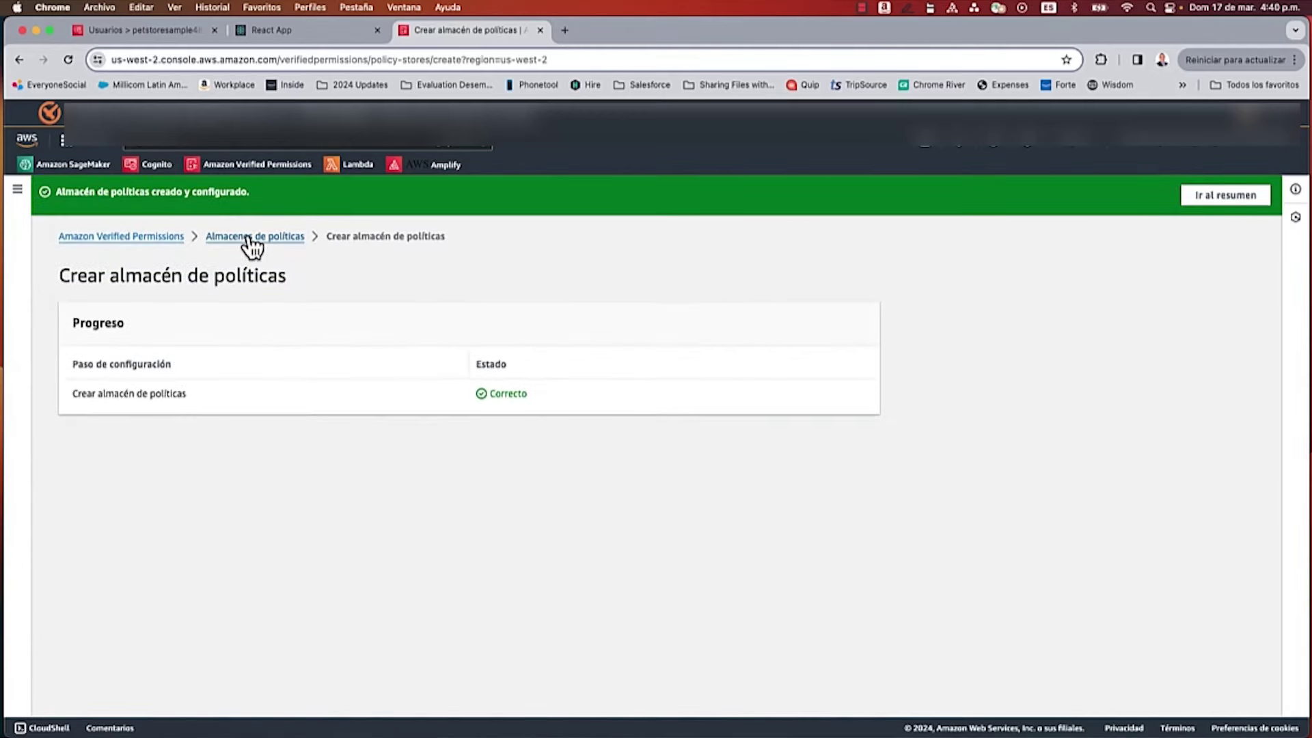
Step: Open the new policy store's overview from the policy store list
{"action": "left_click", "coordinate": [250, 238]}
{"action": "left_click", "coordinate": [165, 354]}
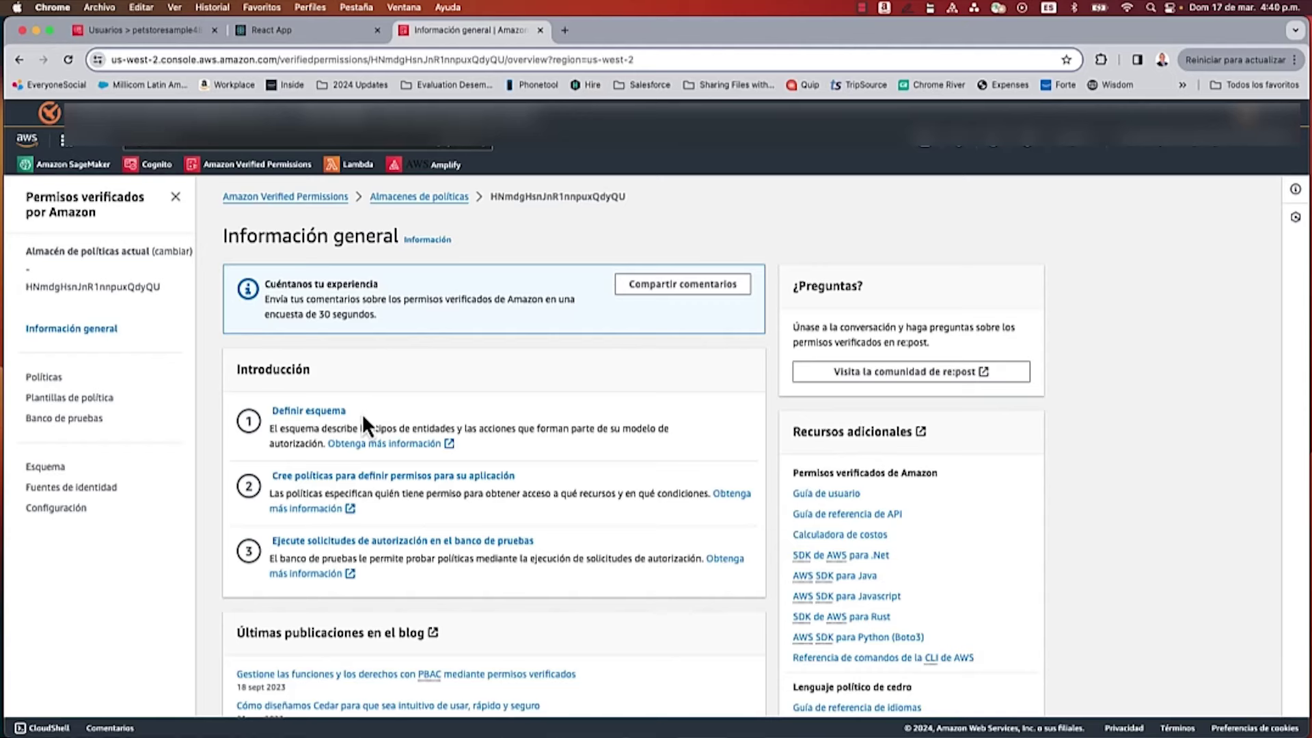
{"action": "left_click", "coordinate": [57, 509]}
Step: Set the store's policy validation mode to Desactivado, confirming with 'confirm', and view its empty policies list
{"action": "left_click", "coordinate": [994, 486]}
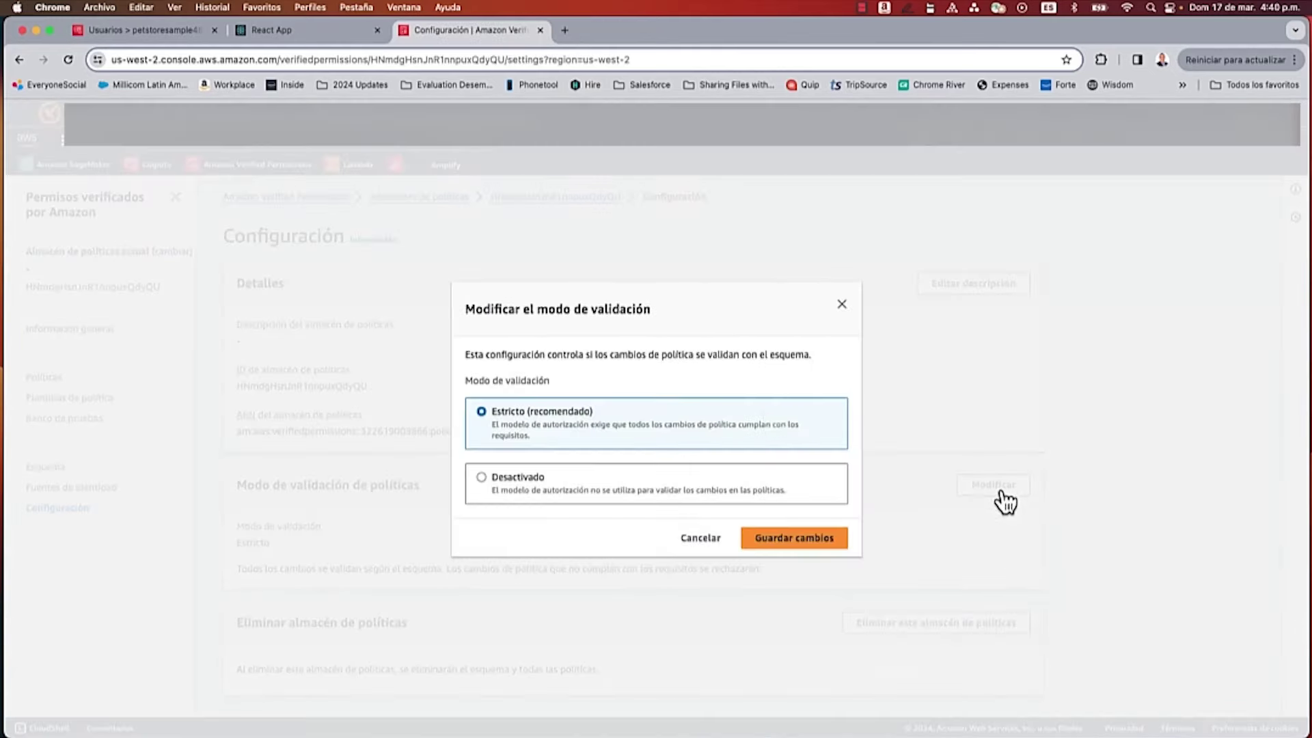
{"action": "left_click", "coordinate": [532, 479]}
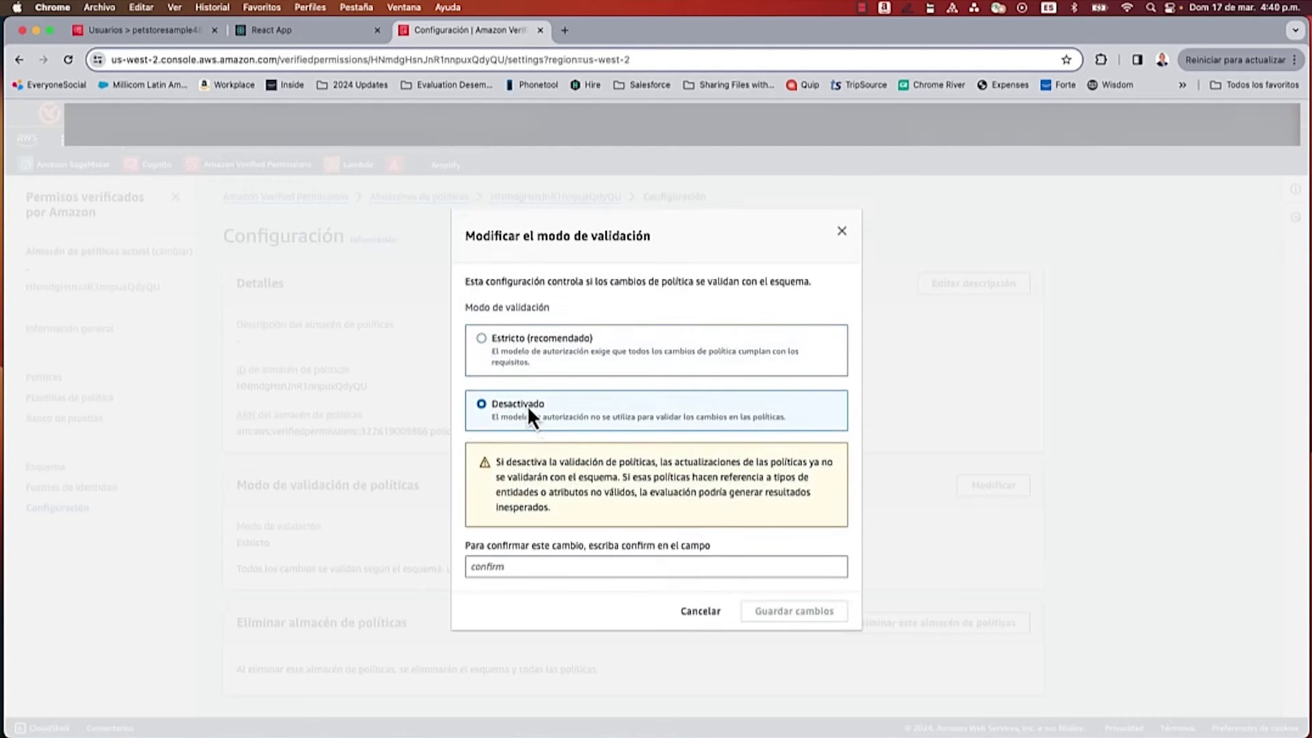
{"action": "left_click", "coordinate": [642, 567]}
{"action": "type", "text": "confirm"}
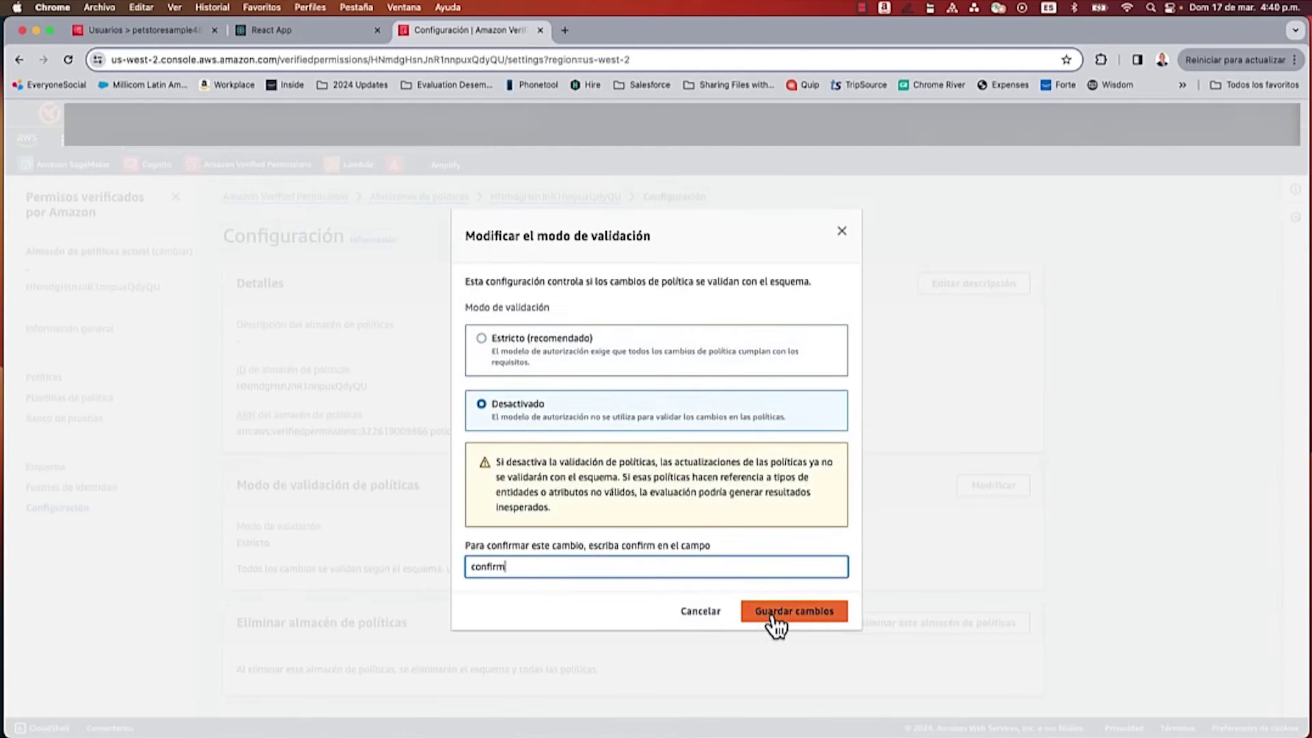
{"action": "left_click", "coordinate": [777, 617]}
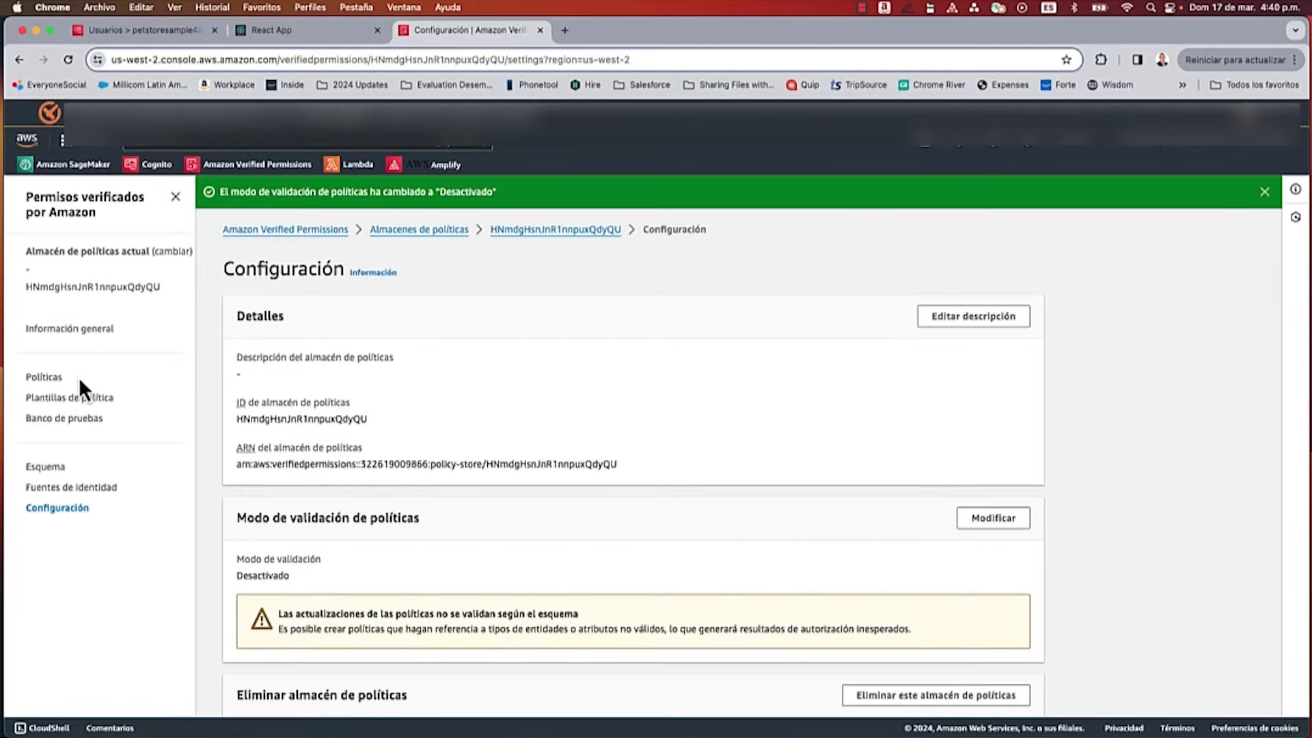
{"action": "left_click", "coordinate": [45, 378]}
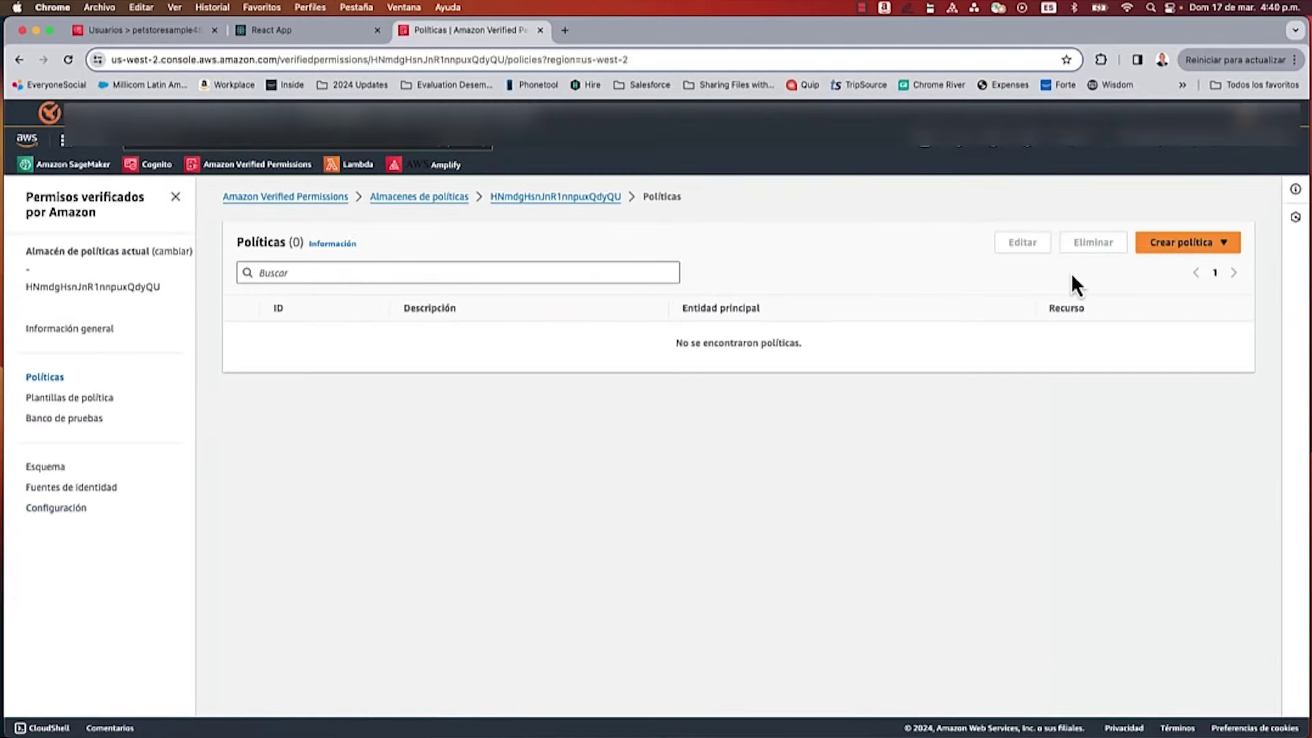
Step: Create a static Cedar policy described 'Customer Role' allowing the Customer group SearchPets and PlaceOrder
{"action": "left_click", "coordinate": [1171, 252]}
{"action": "left_click", "coordinate": [1110, 263]}
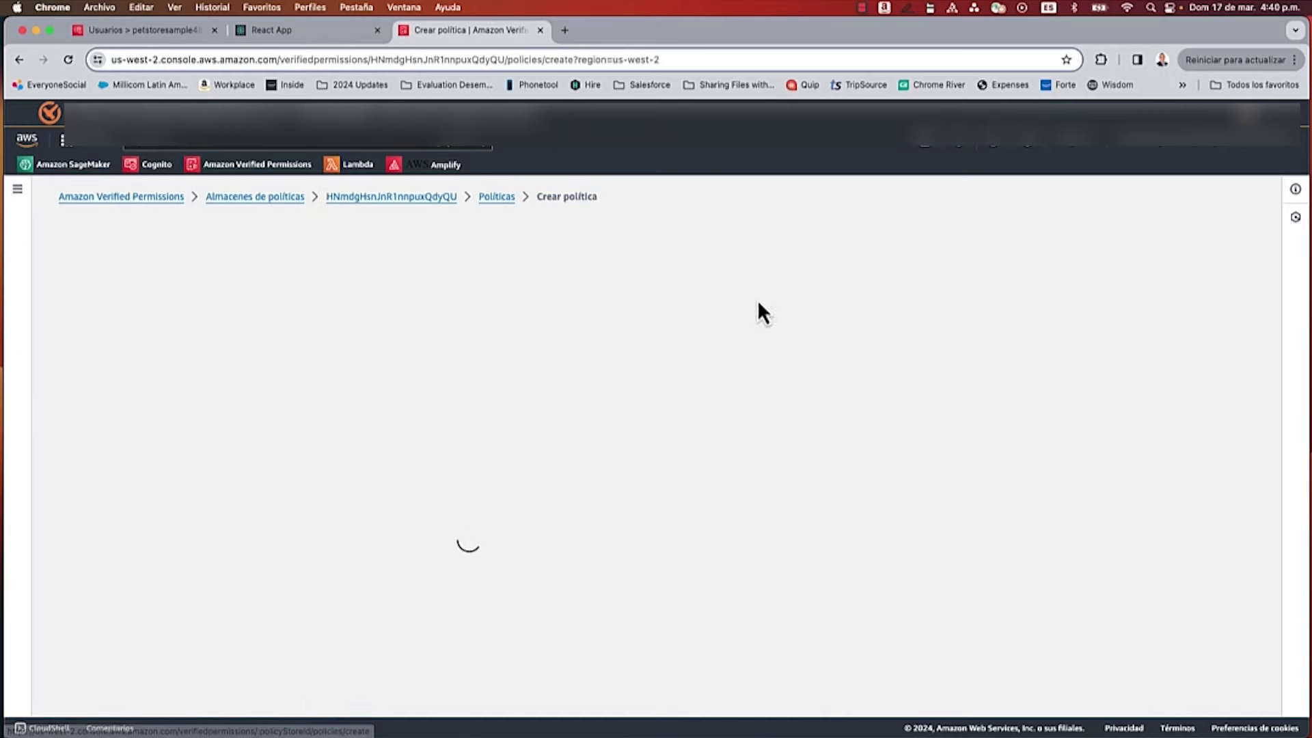
{"action": "scroll", "coordinate": [412, 533], "scroll_direction": "down", "scroll_amount": 5}
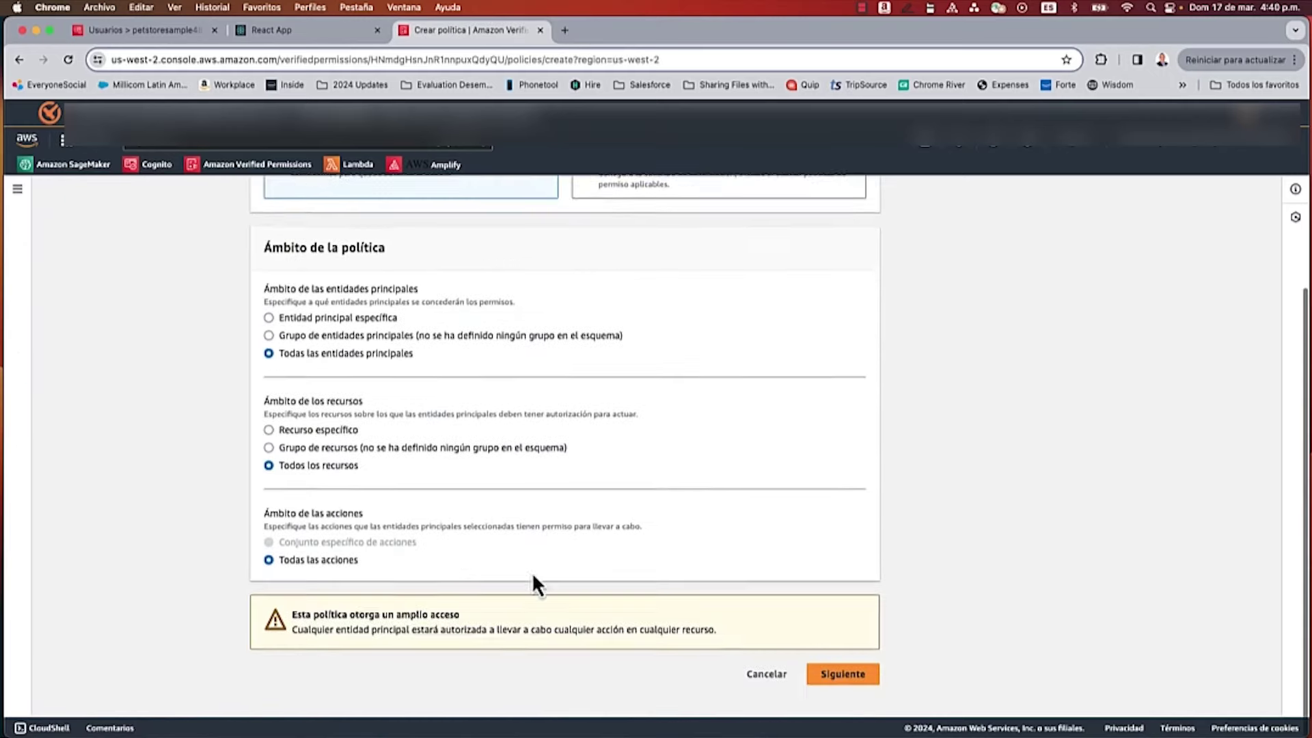
{"action": "left_click", "coordinate": [819, 675]}
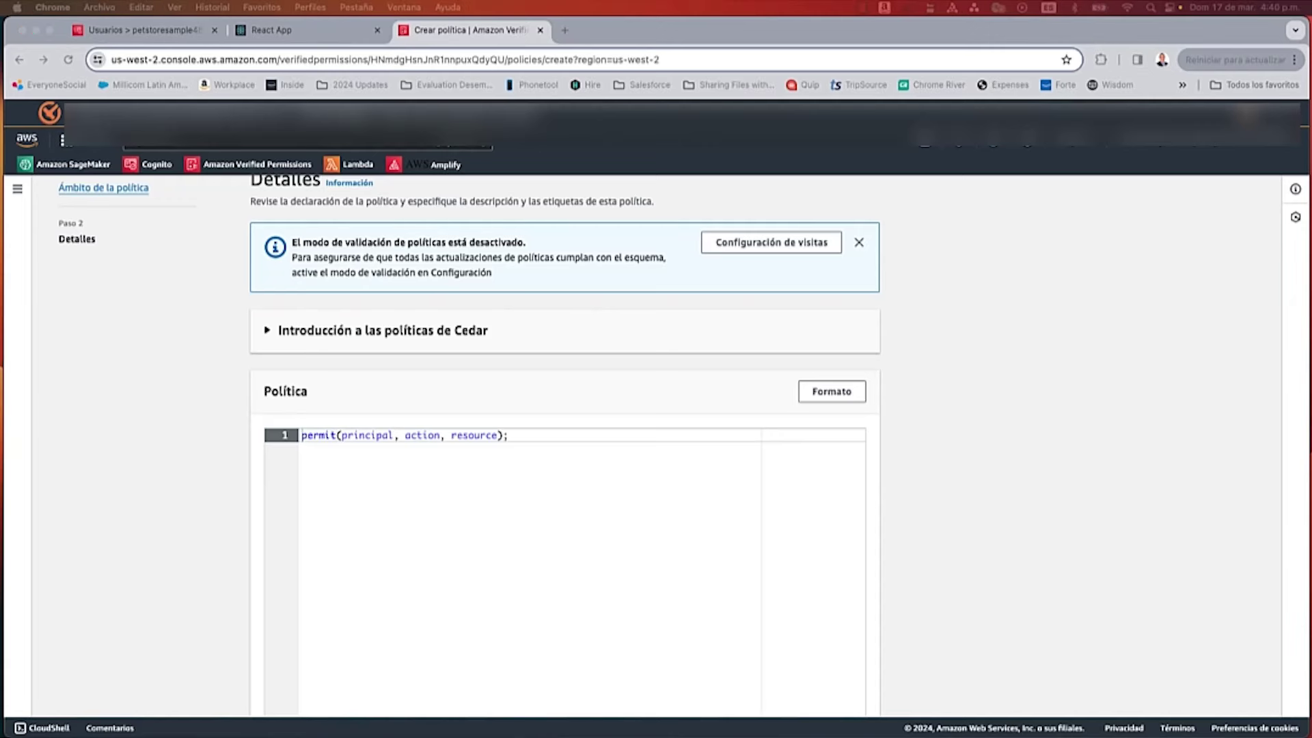
{"action": "triple_click", "coordinate": [346, 435]}
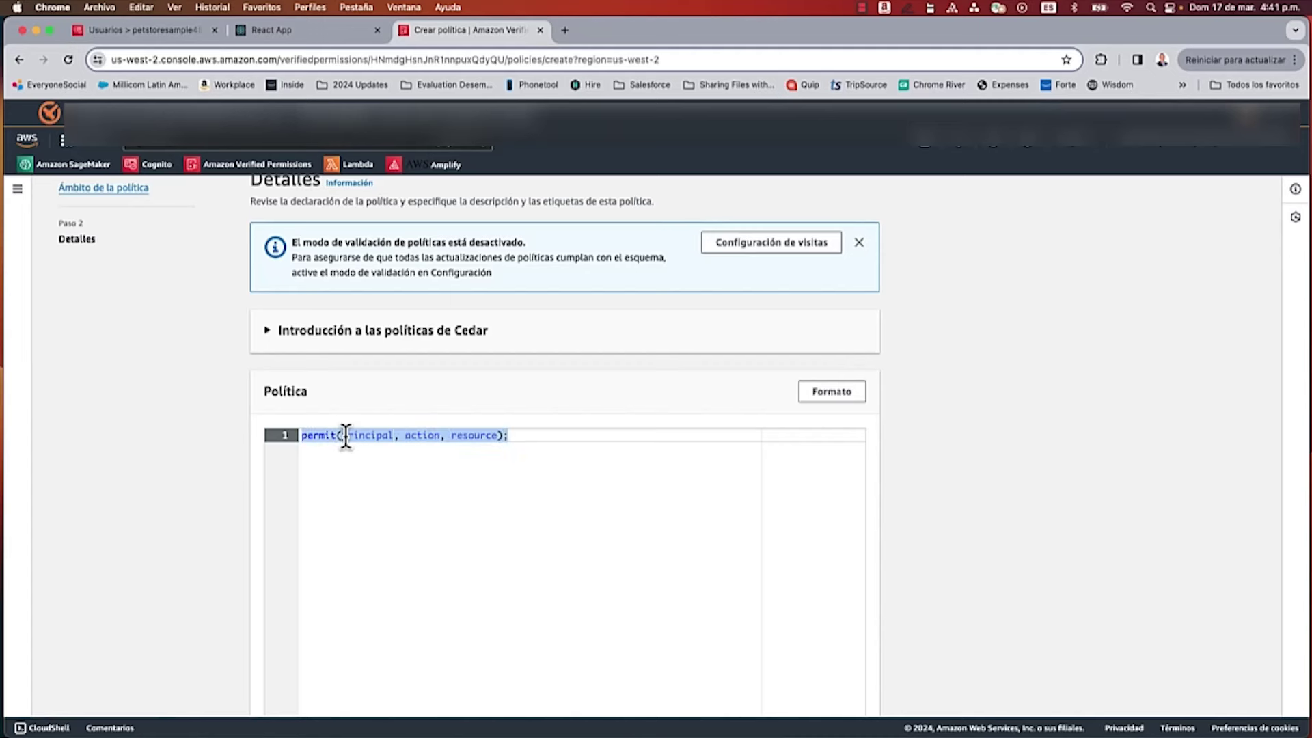
{"action": "type", "text": "permit (     principal in MyApplication::Group::\"Customer\",     action in [MyApplication::Action::\"SearchPets\",MyApplication::Action::\"PlaceOrder\"],     resource );"}
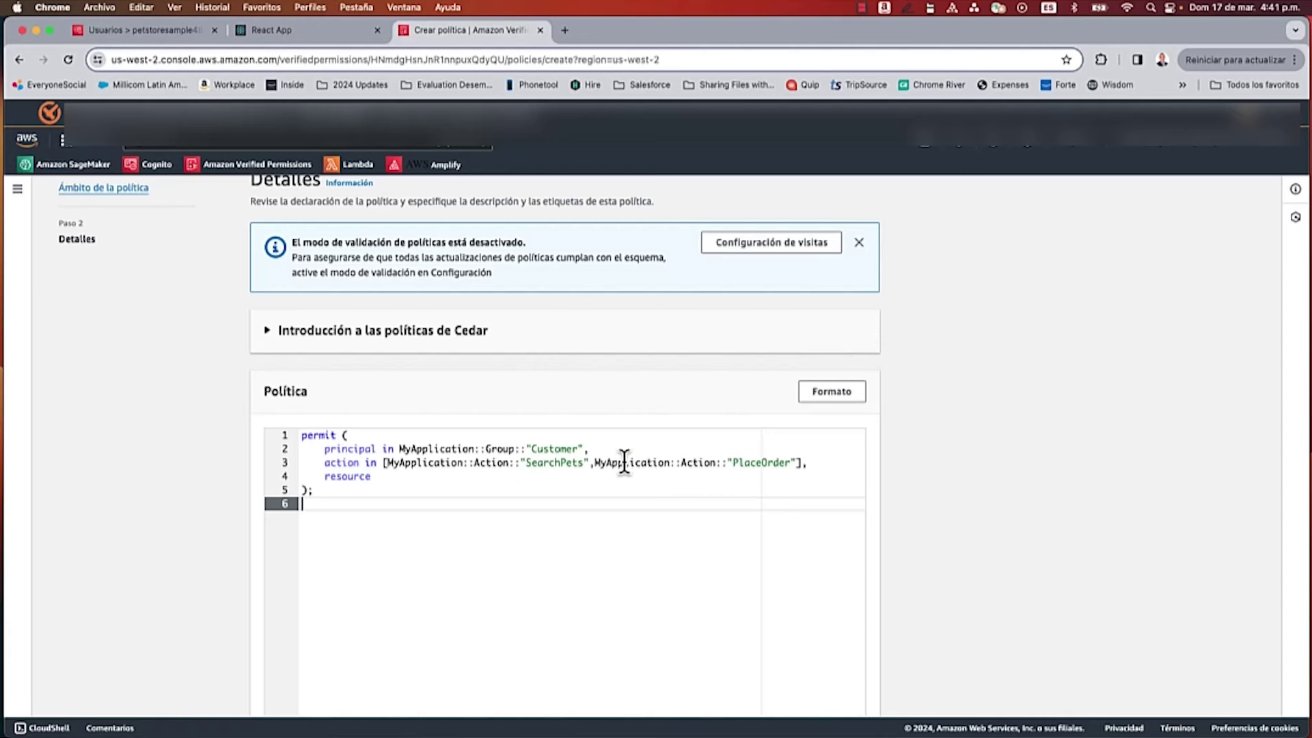
{"action": "scroll", "coordinate": [613, 530], "scroll_direction": "down", "scroll_amount": 5}
{"action": "left_click", "coordinate": [380, 616]}
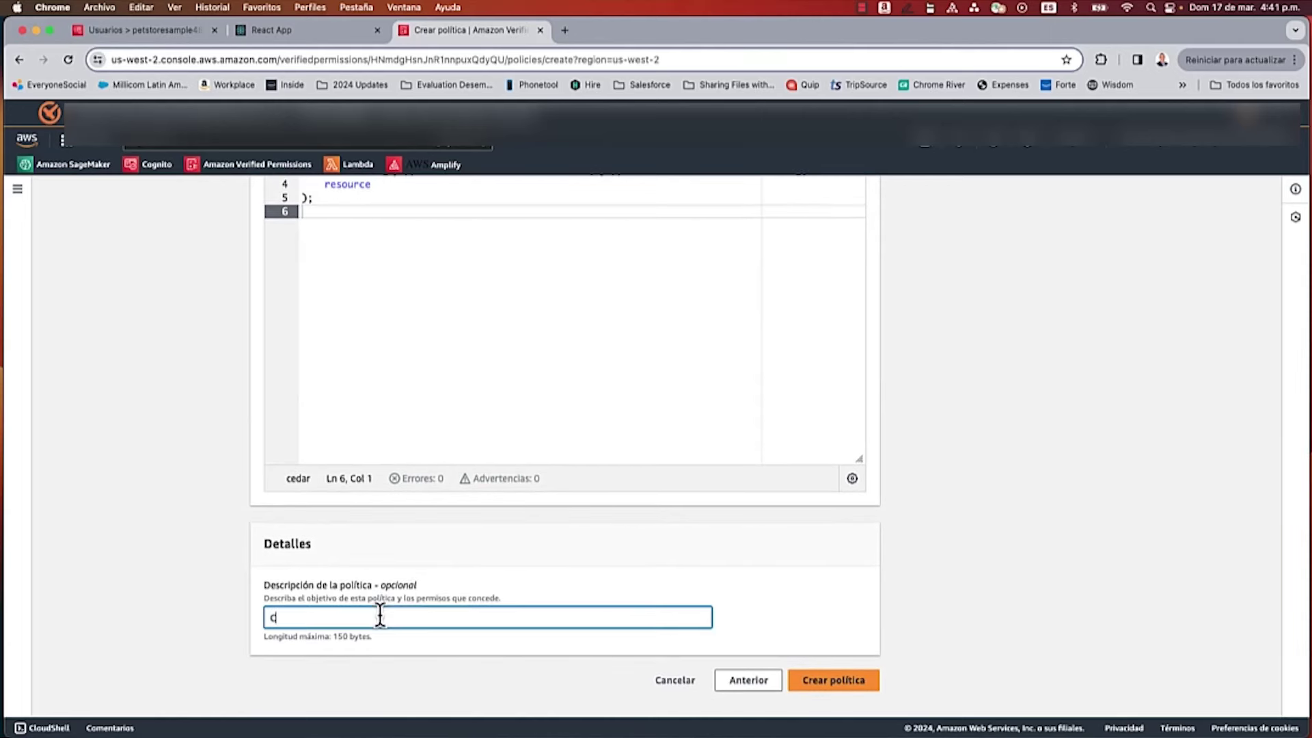
{"action": "type", "text": "Customer"}
{"action": "type", "text": " Rile"}
{"action": "left_click", "coordinate": [830, 682]}
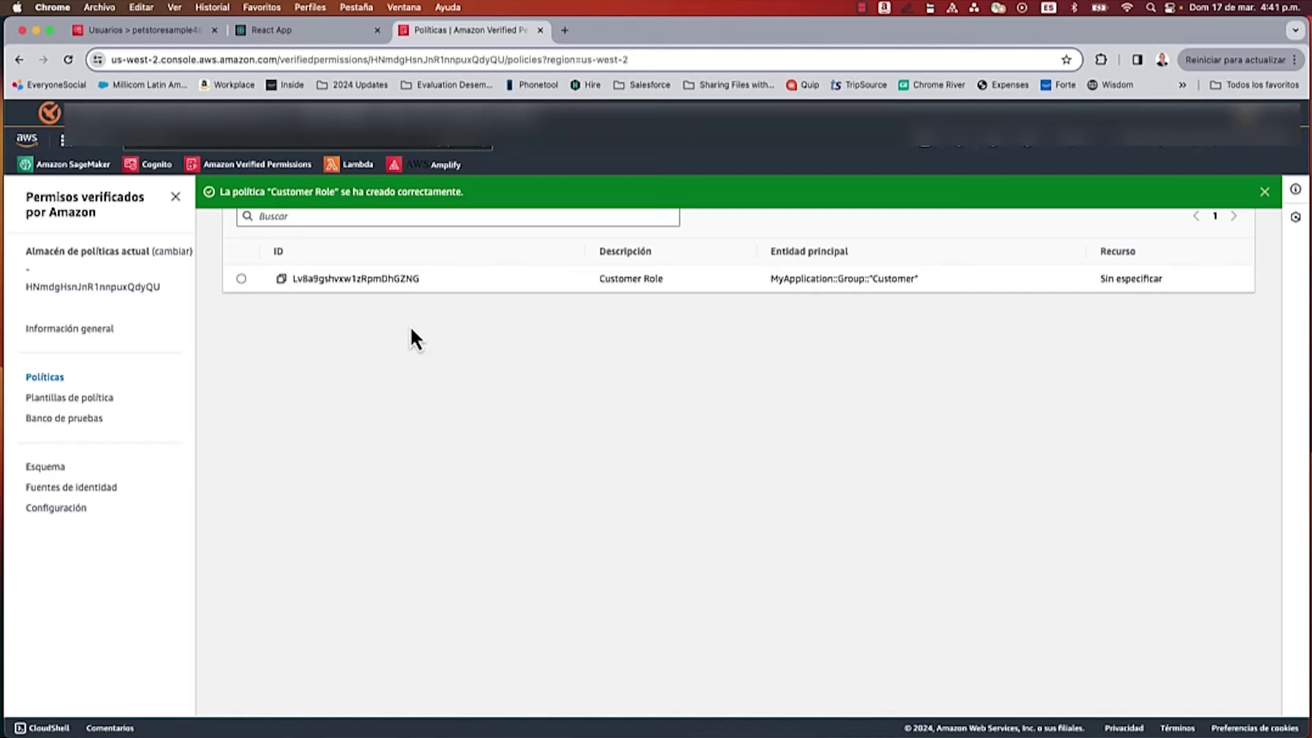
{"action": "scroll", "coordinate": [277, 307], "scroll_direction": "up", "scroll_amount": 2}
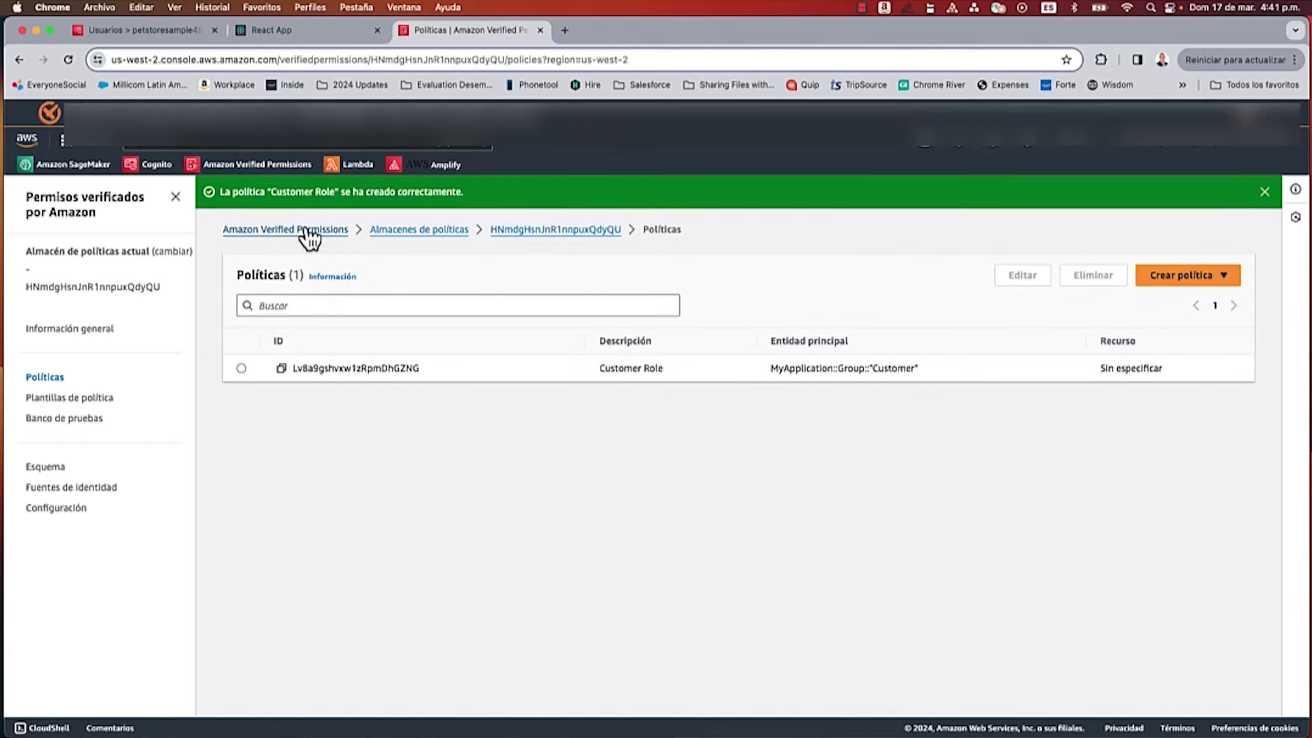
Step: Copy the policy store ID from its overview and open the Lambda console in a new tab
{"action": "left_click", "coordinate": [409, 234]}
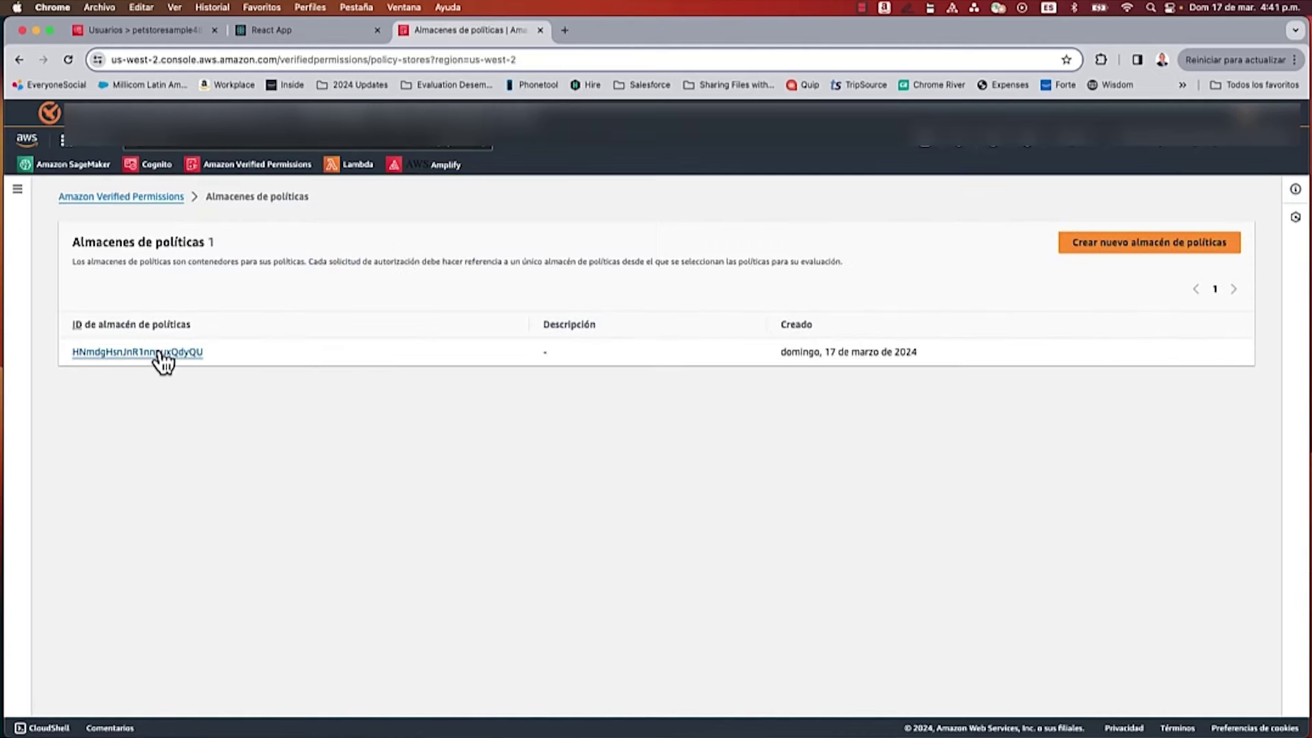
{"action": "left_click", "coordinate": [158, 352]}
{"action": "left_click", "coordinate": [120, 289]}
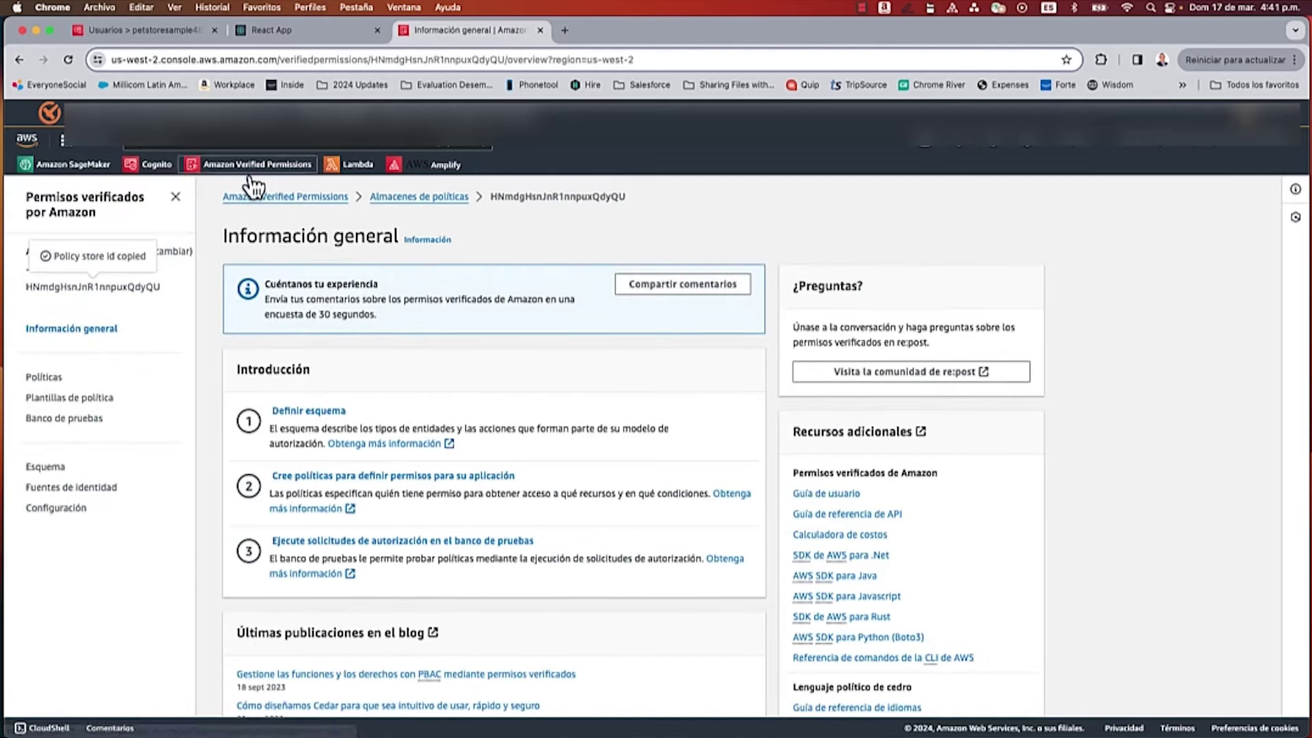
{"action": "right_click", "coordinate": [347, 164]}
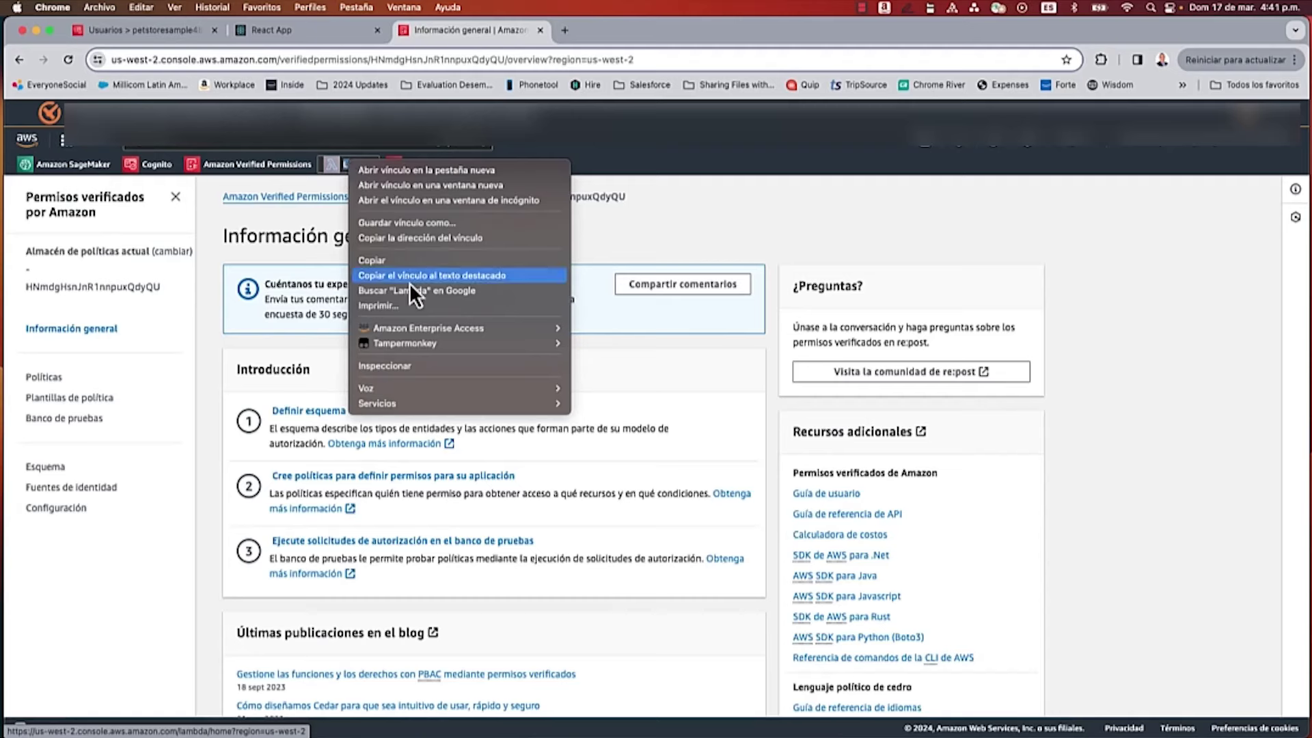
{"action": "left_click", "coordinate": [437, 174]}
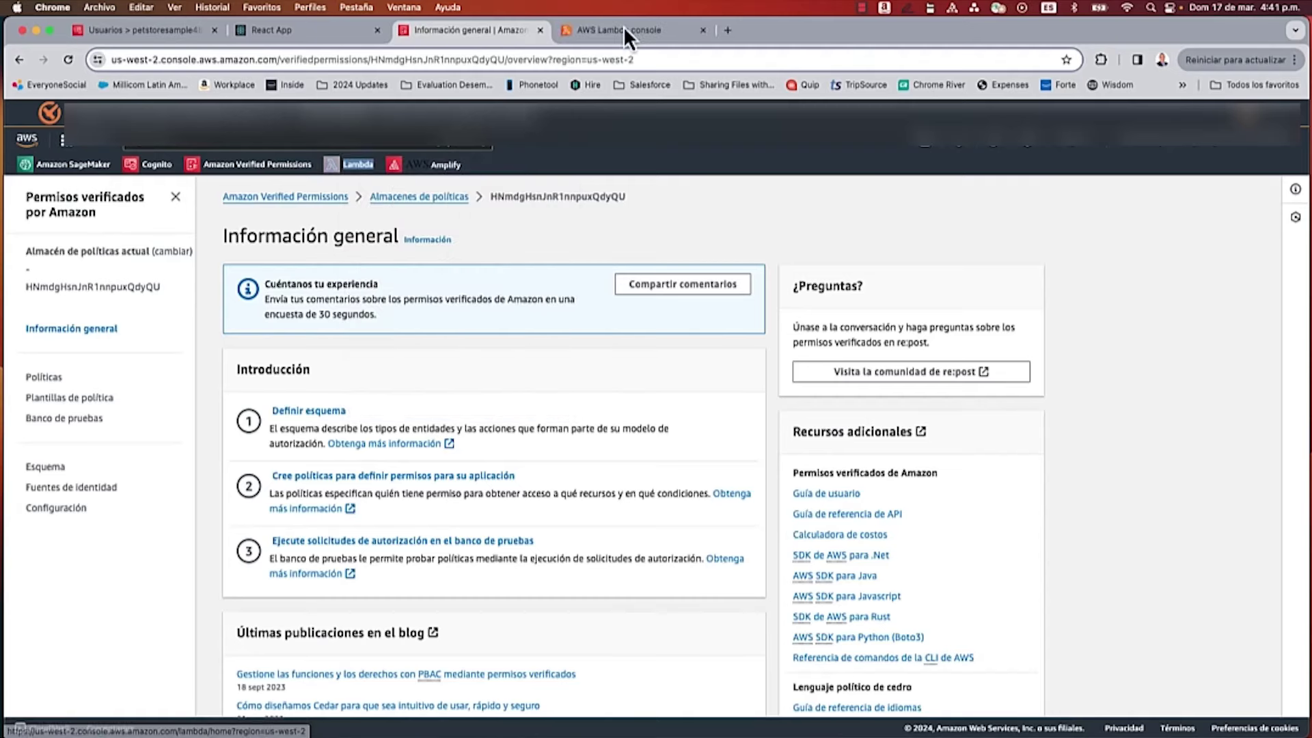
Step: Set petstoresample78b39c63-devc's POLICYSTOREID environment variable to the new store ID HNmdgHsnJnR1nnpuxQdyQU
{"action": "left_click", "coordinate": [620, 30]}
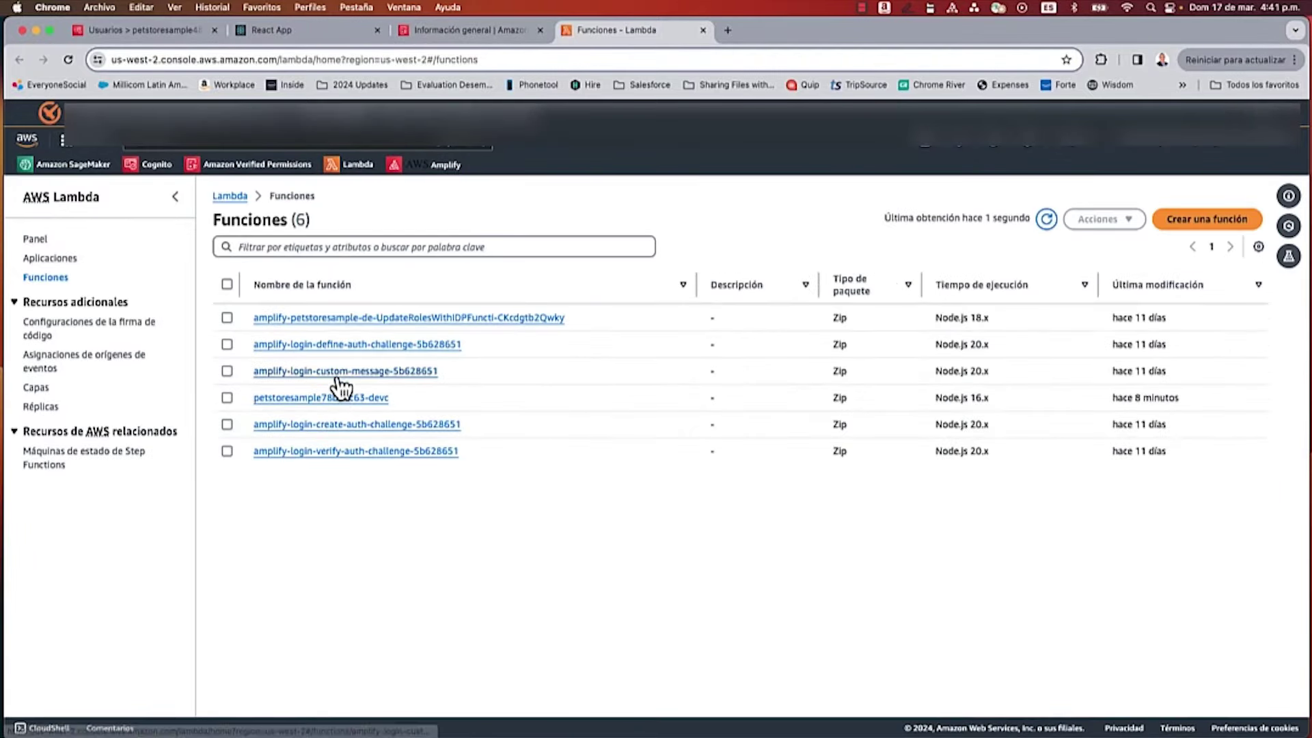
{"action": "left_click", "coordinate": [337, 399]}
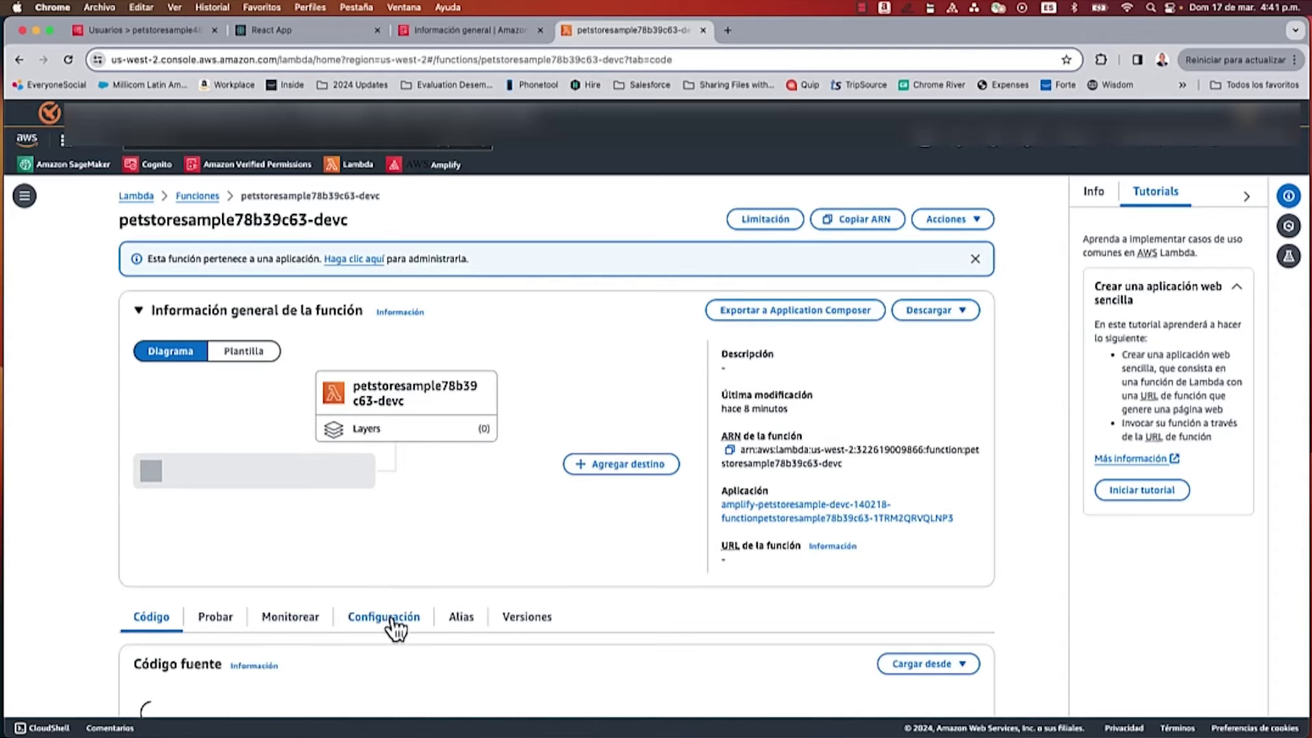
{"action": "left_click", "coordinate": [393, 620]}
{"action": "scroll", "coordinate": [395, 618], "scroll_direction": "down", "scroll_amount": 6}
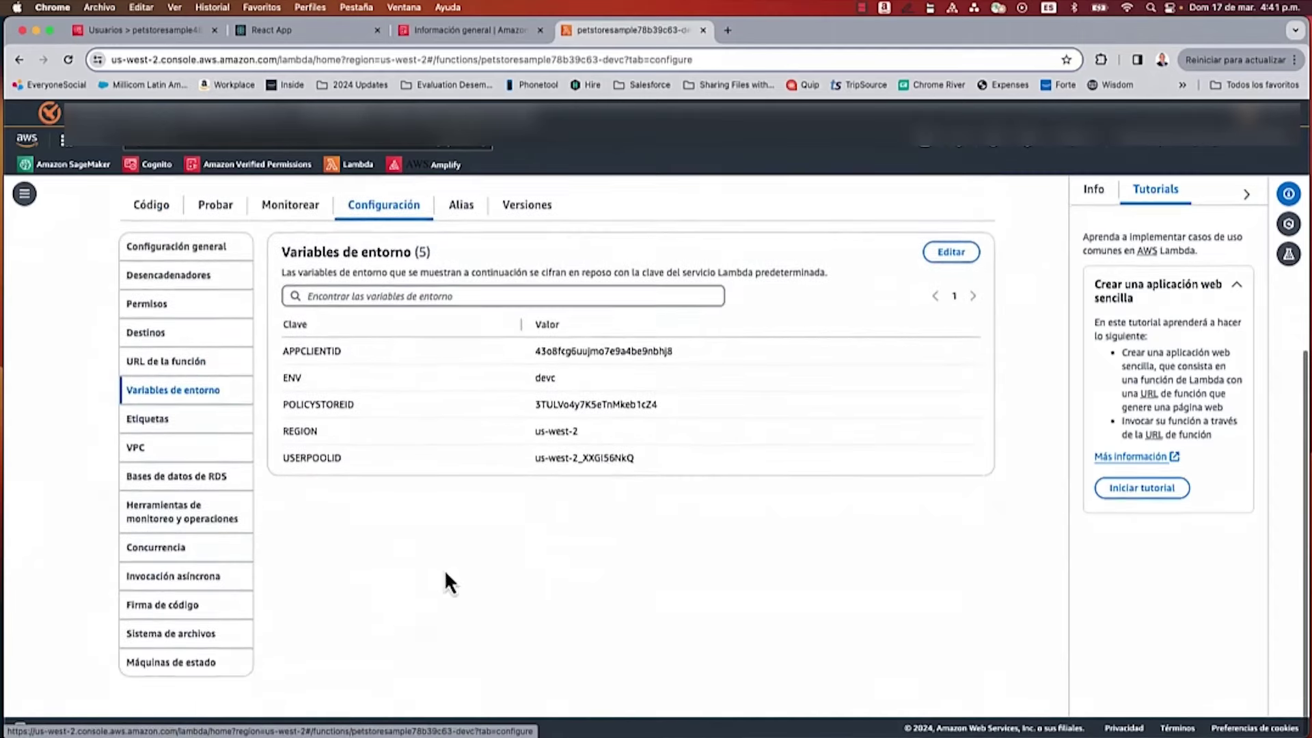
{"action": "left_click", "coordinate": [951, 254]}
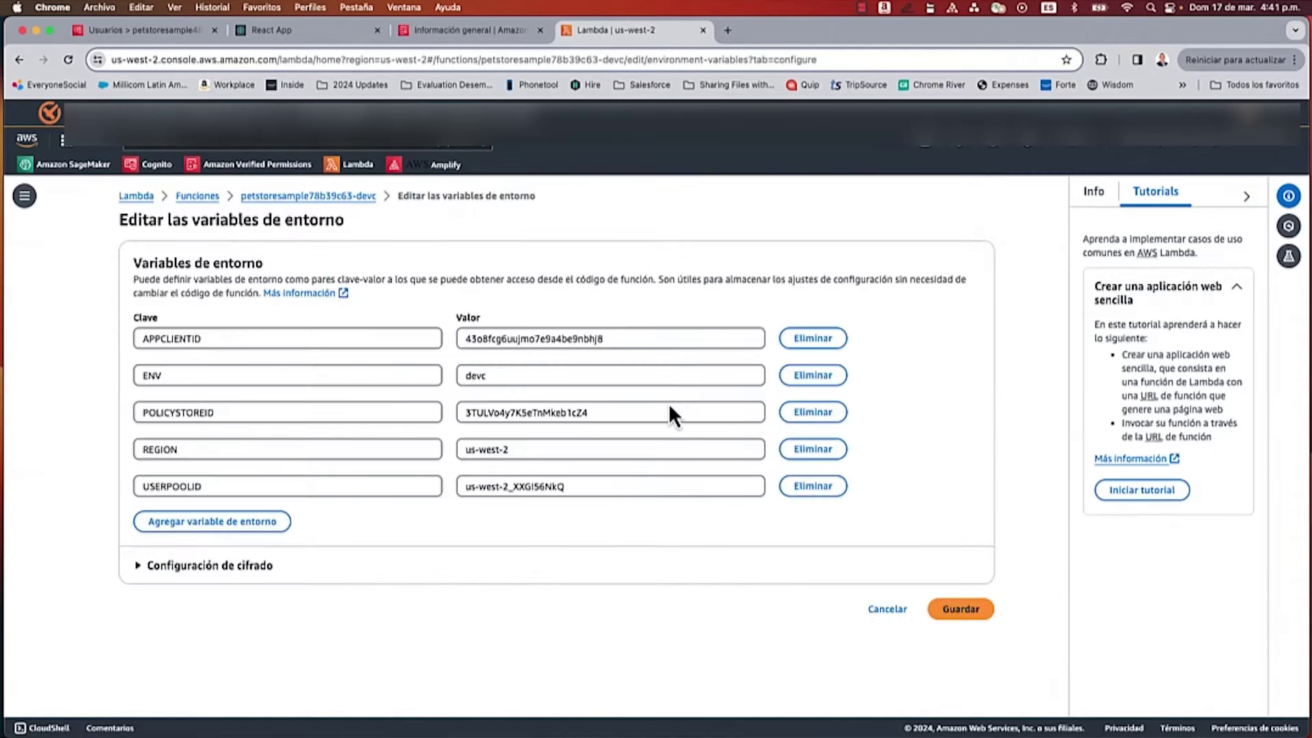
{"action": "double_click", "coordinate": [541, 413]}
{"action": "key", "text": "super+v"}
{"action": "left_click", "coordinate": [967, 611]}
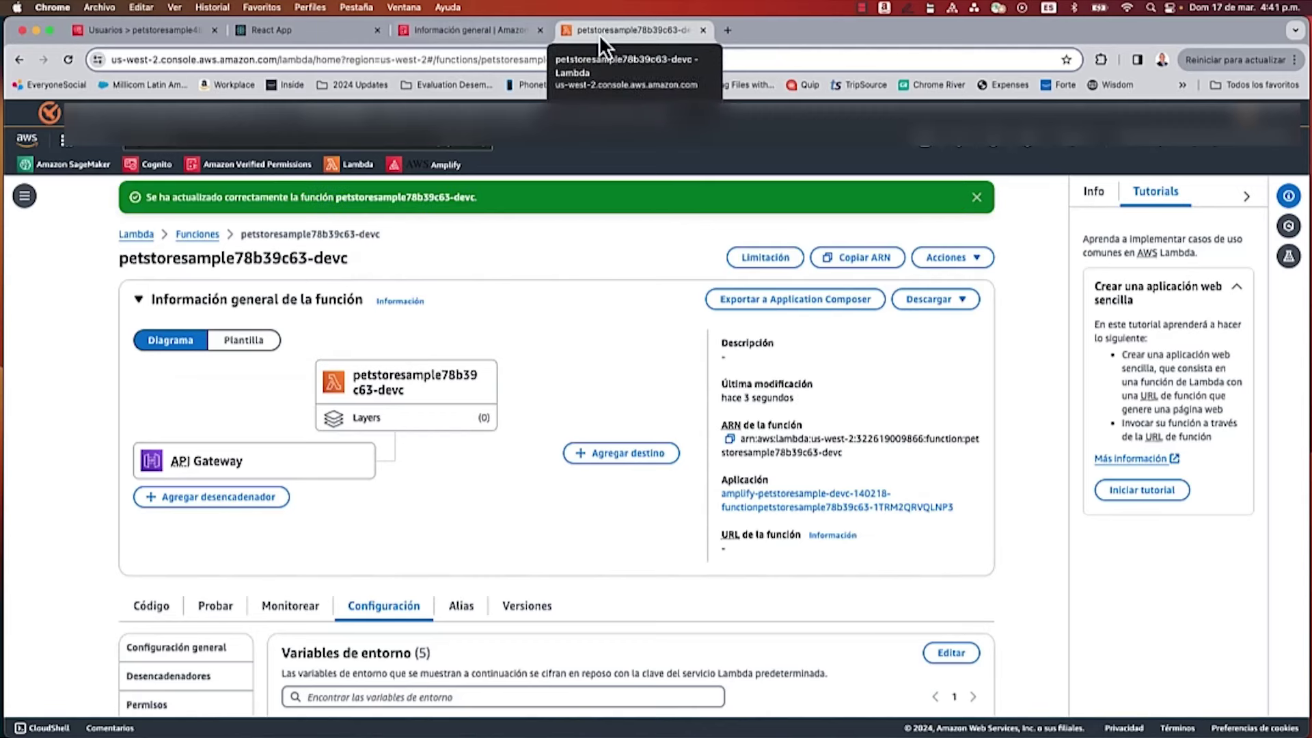
{"action": "left_click", "coordinate": [473, 28]}
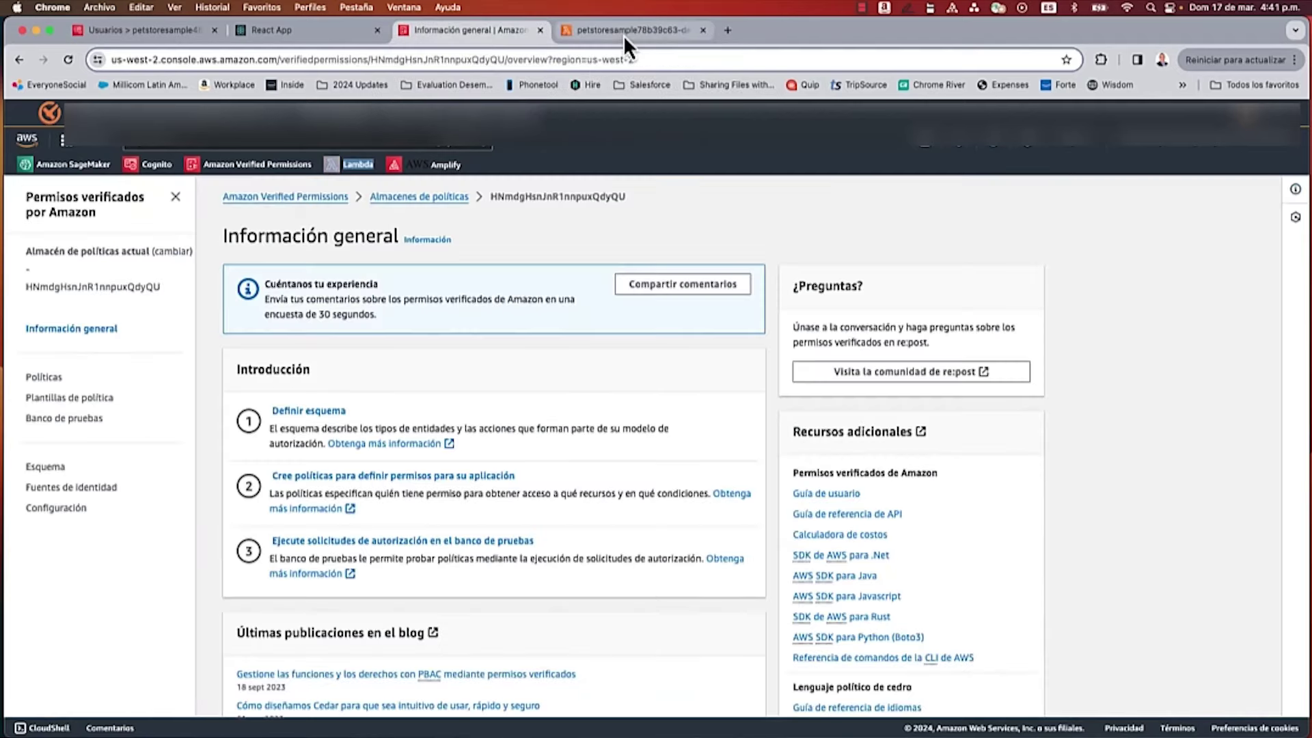
Step: Create a group named Customer in the PetStore user pool
{"action": "left_click", "coordinate": [123, 30]}
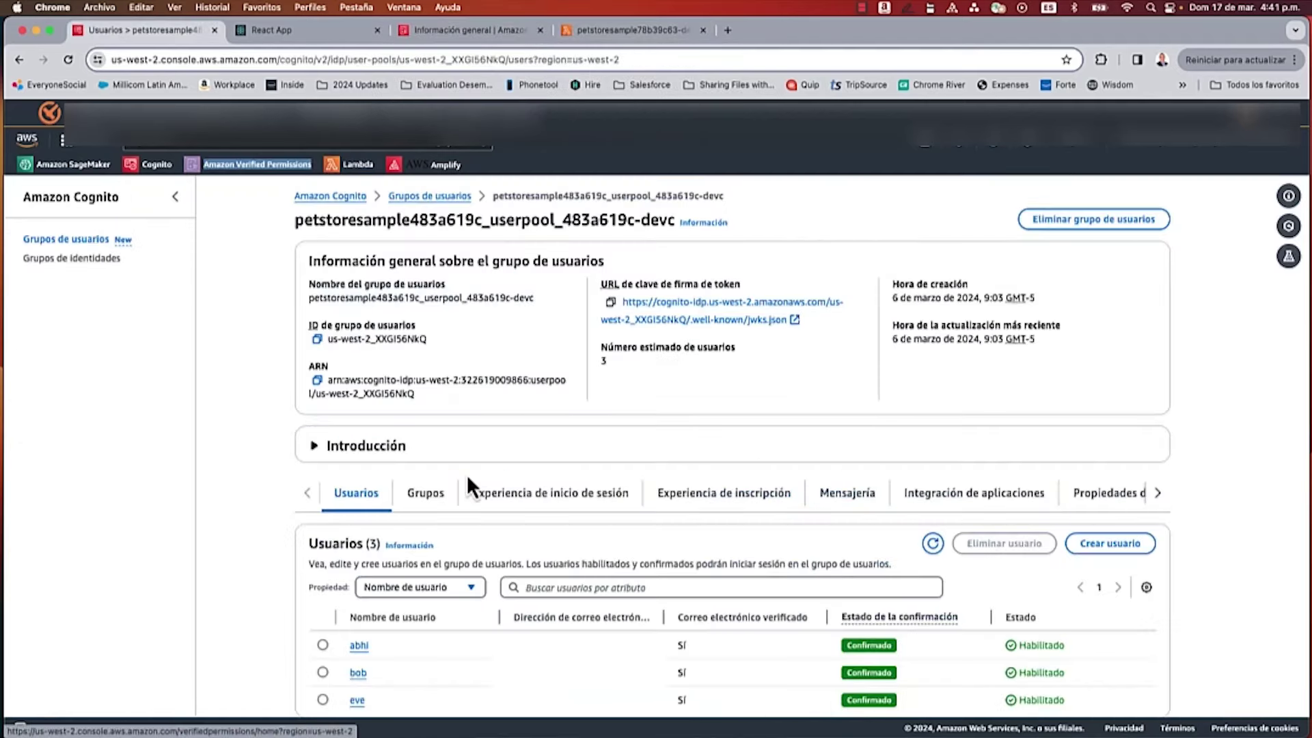
{"action": "scroll", "coordinate": [447, 429], "scroll_direction": "down", "scroll_amount": 3}
{"action": "left_click", "coordinate": [426, 370]}
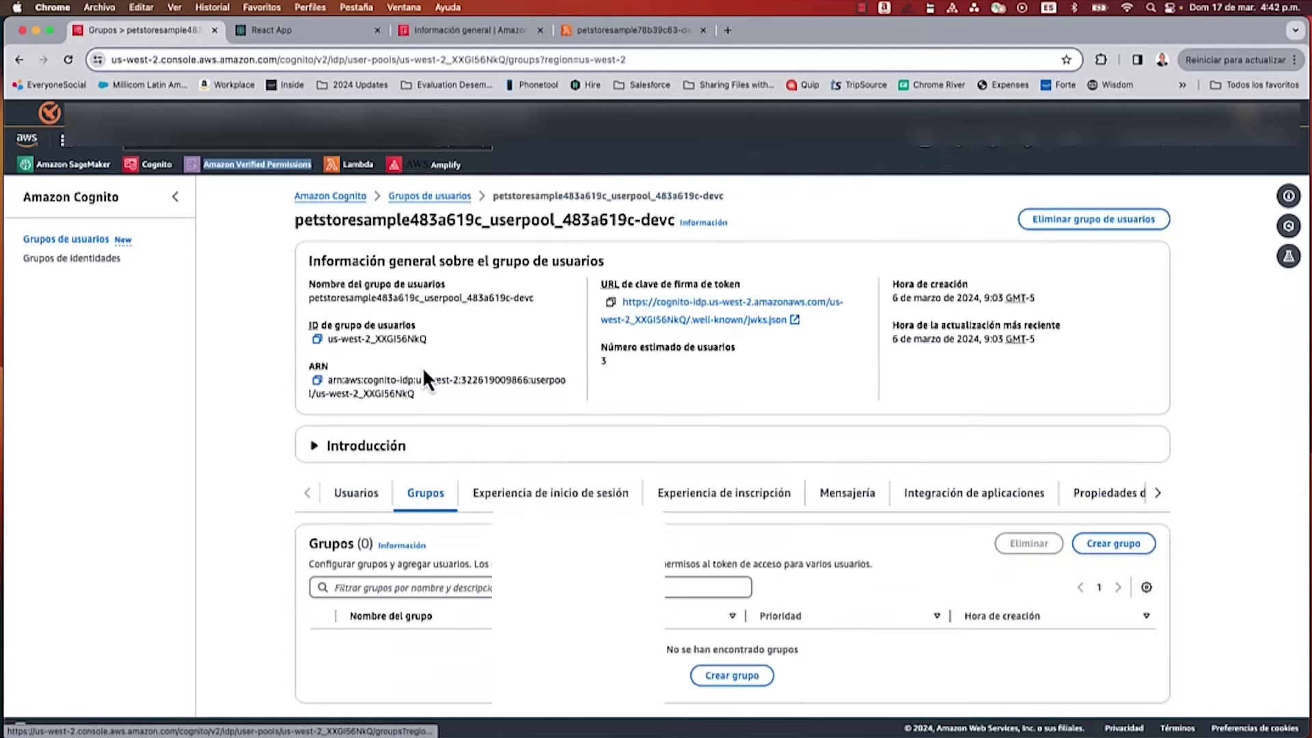
{"action": "left_click", "coordinate": [745, 651]}
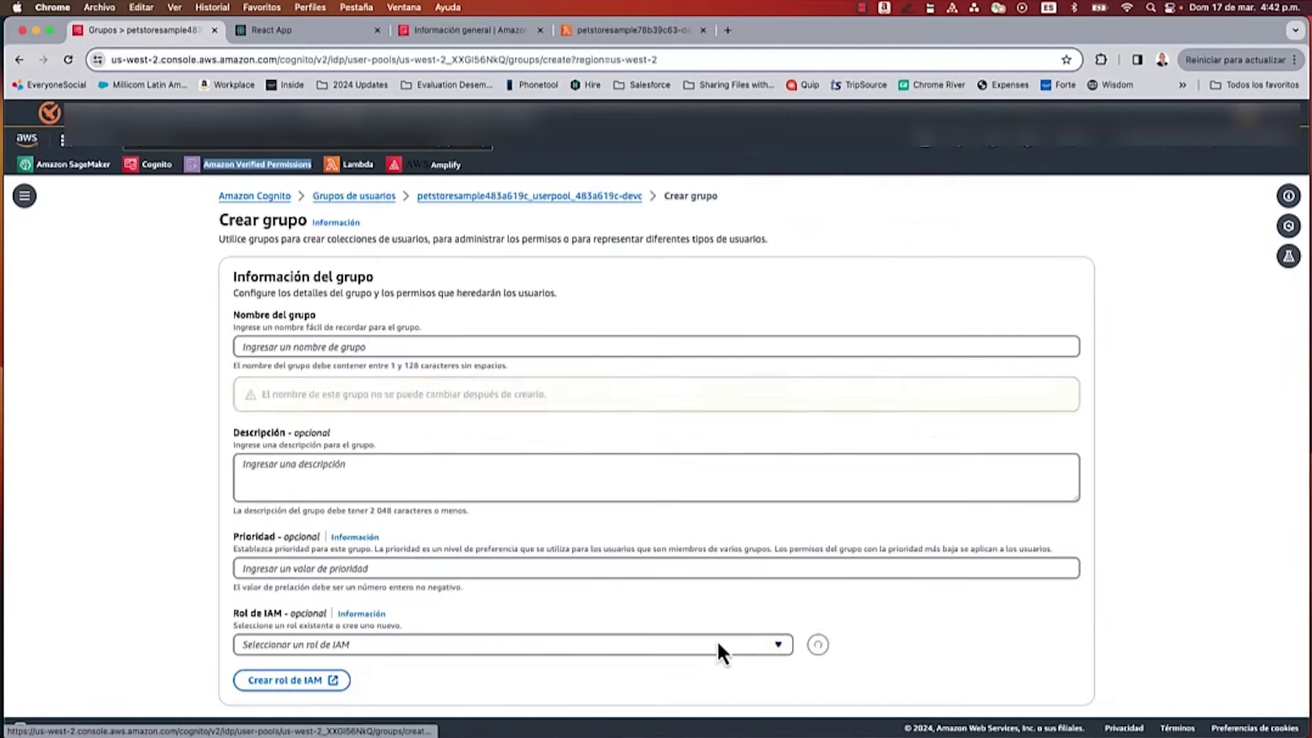
{"action": "left_click", "coordinate": [309, 347]}
{"action": "type", "text": "Customer"}
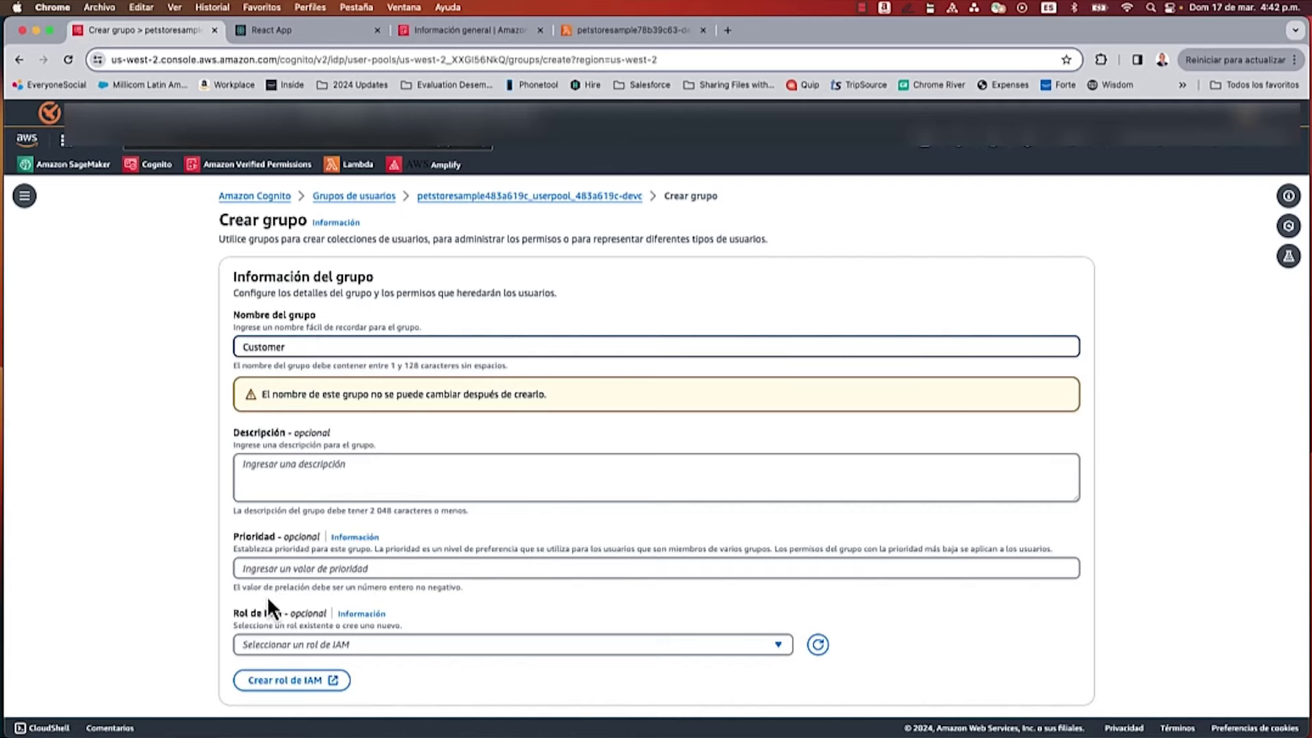
{"action": "scroll", "coordinate": [489, 608], "scroll_direction": "down", "scroll_amount": 1}
{"action": "left_click", "coordinate": [1070, 686]}
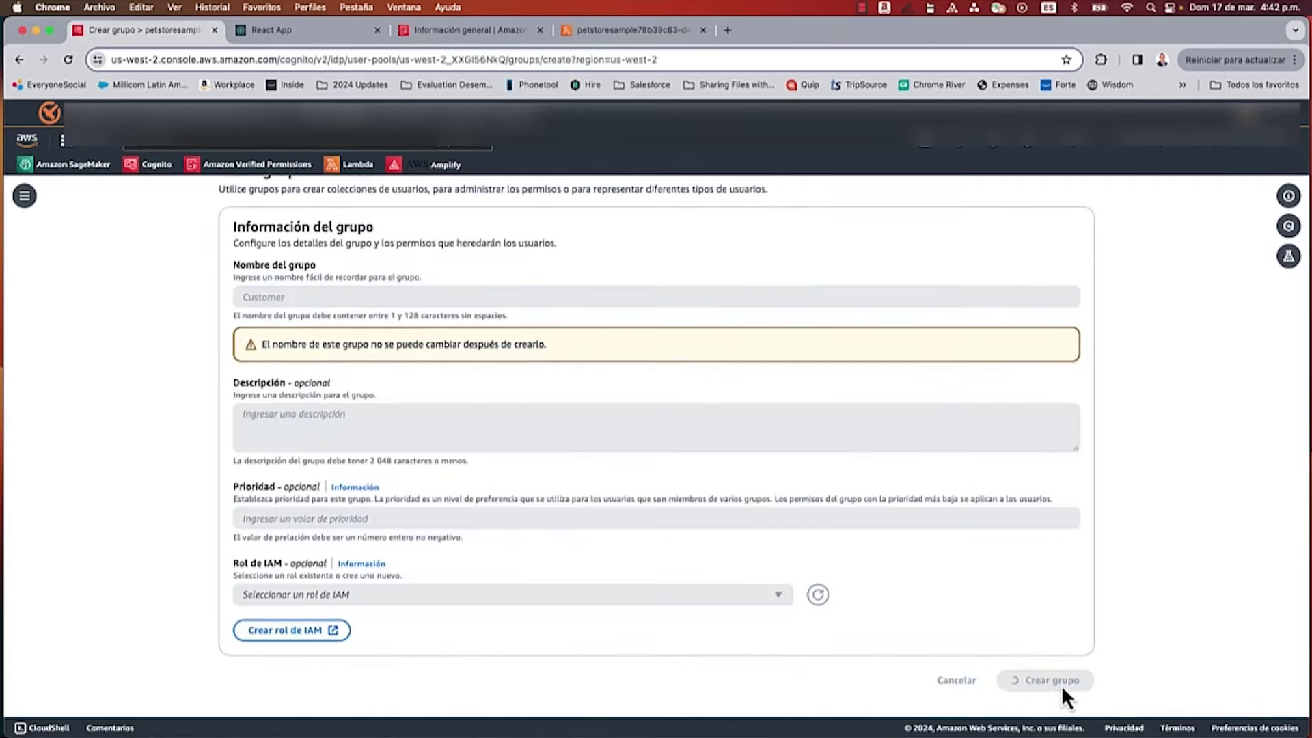
Step: Add the first two listed users to the Customer group
{"action": "scroll", "coordinate": [523, 590], "scroll_direction": "down", "scroll_amount": 1}
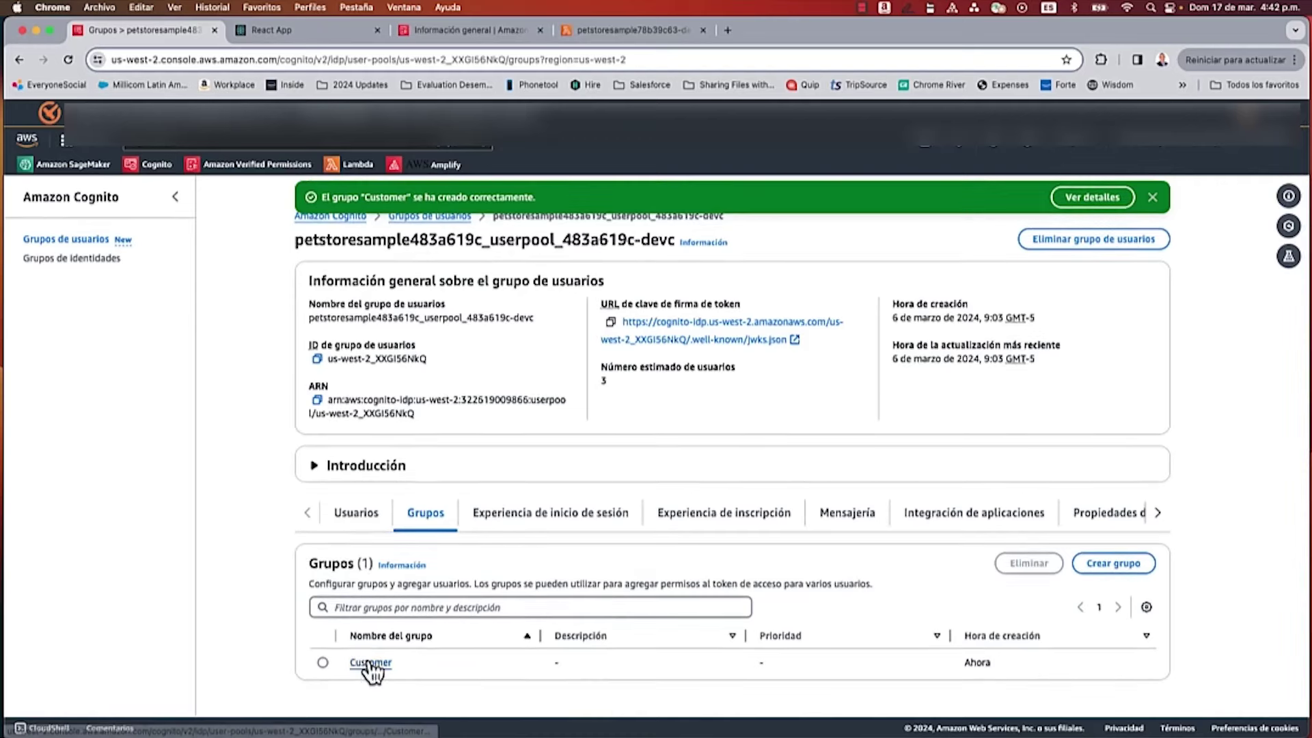
{"action": "left_click", "coordinate": [365, 661]}
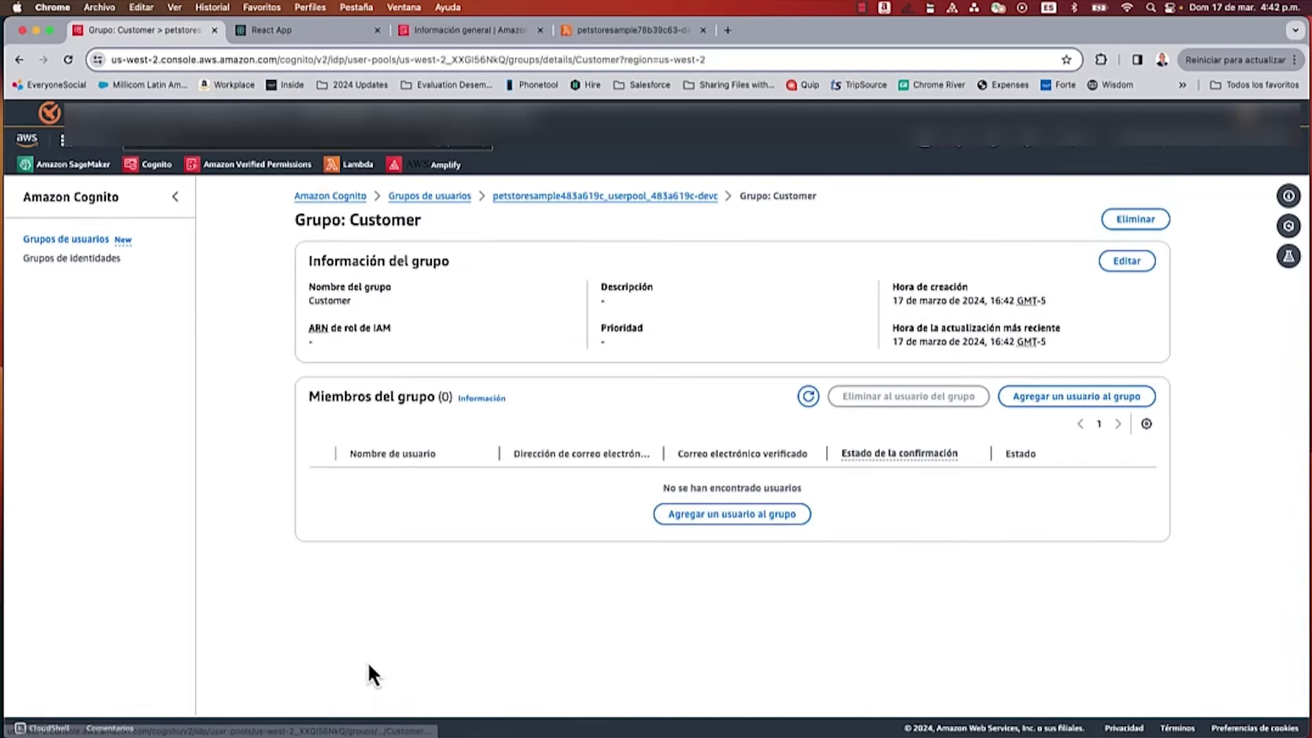
{"action": "left_click", "coordinate": [765, 513]}
{"action": "left_click", "coordinate": [336, 383]}
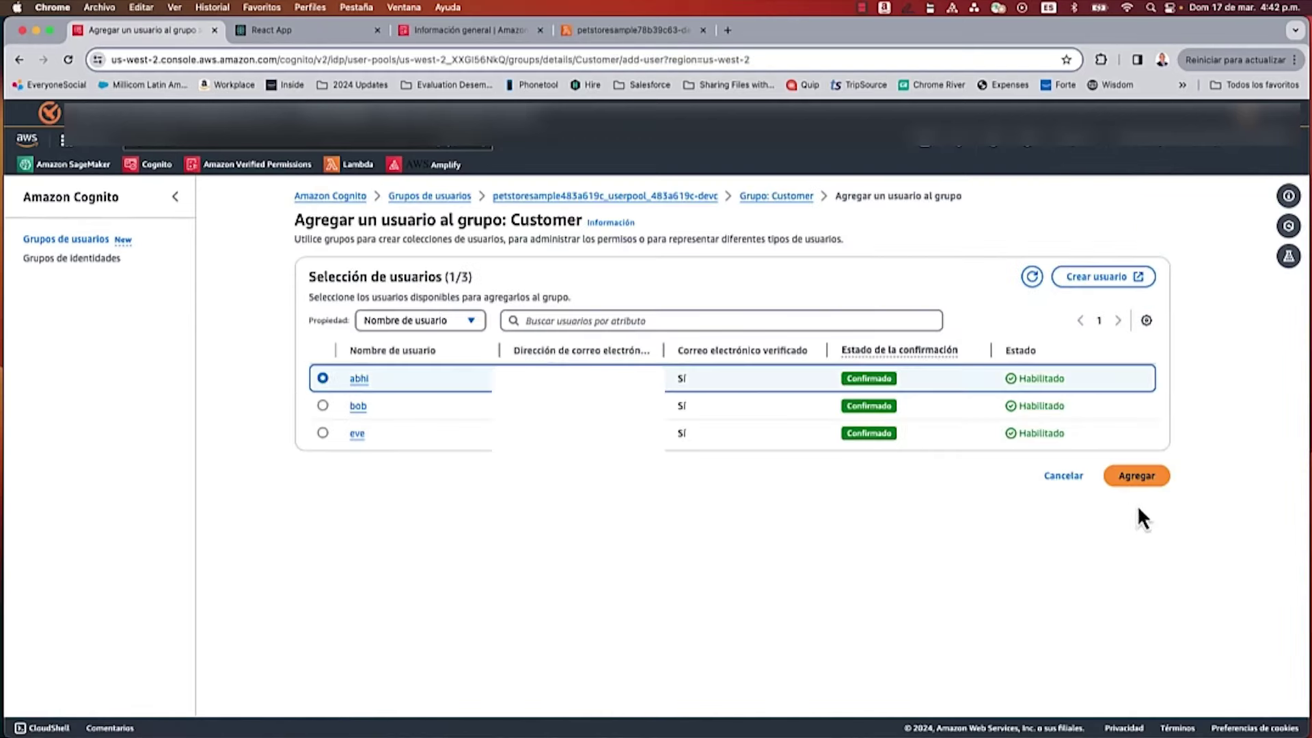
{"action": "left_click", "coordinate": [1145, 480]}
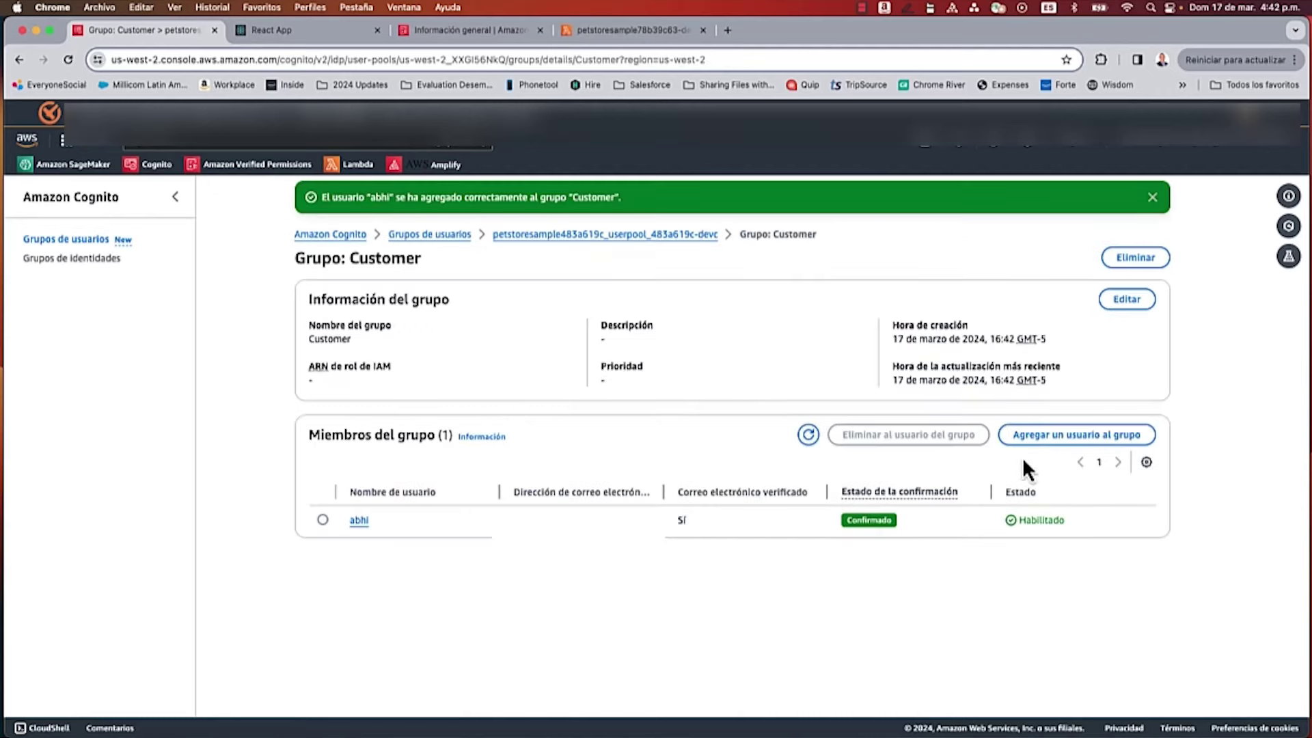
{"action": "left_click", "coordinate": [1045, 438]}
{"action": "left_click", "coordinate": [322, 406]}
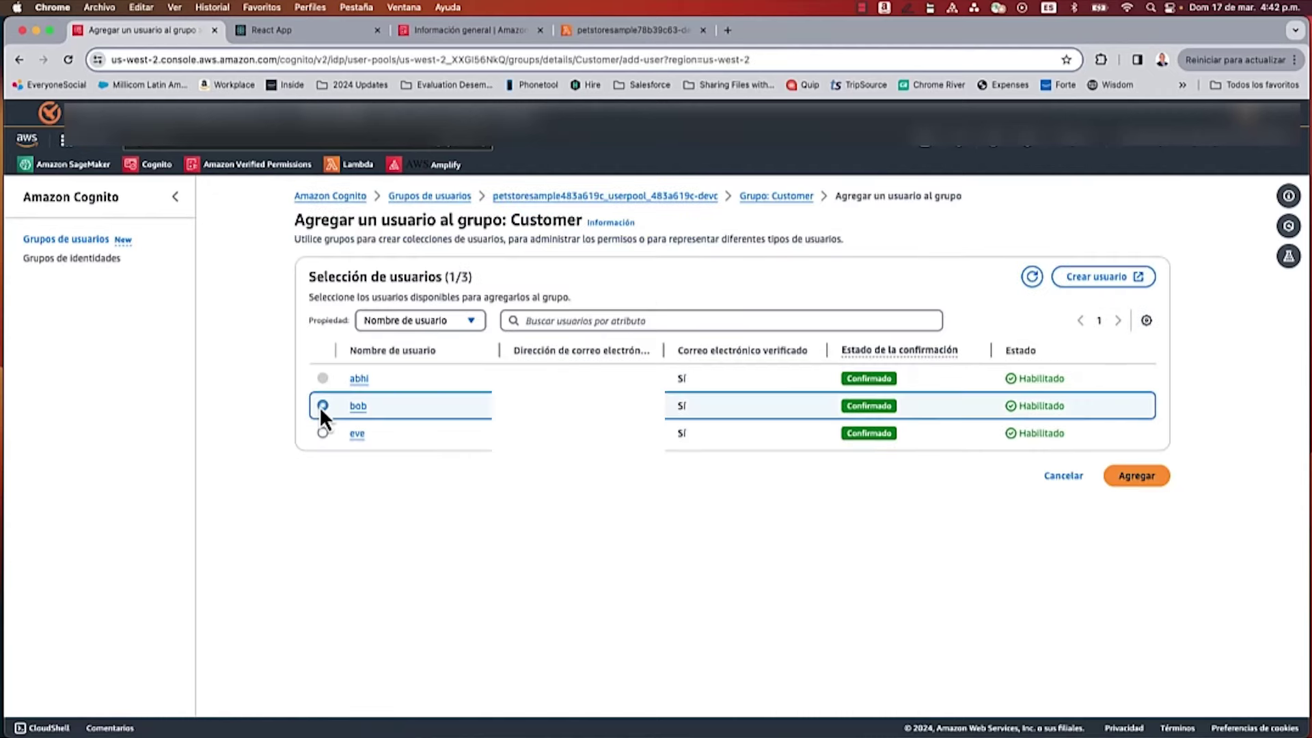
{"action": "left_click", "coordinate": [1137, 478]}
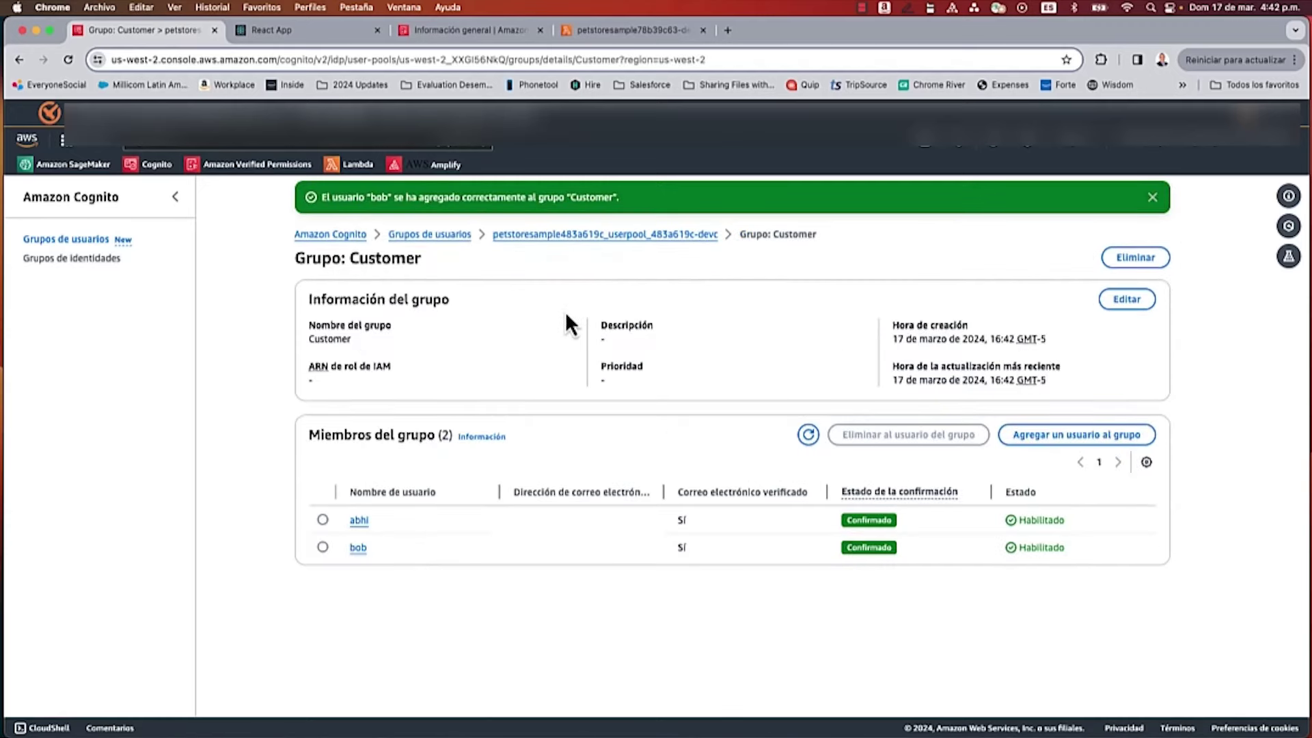
{"action": "left_click", "coordinate": [292, 30]}
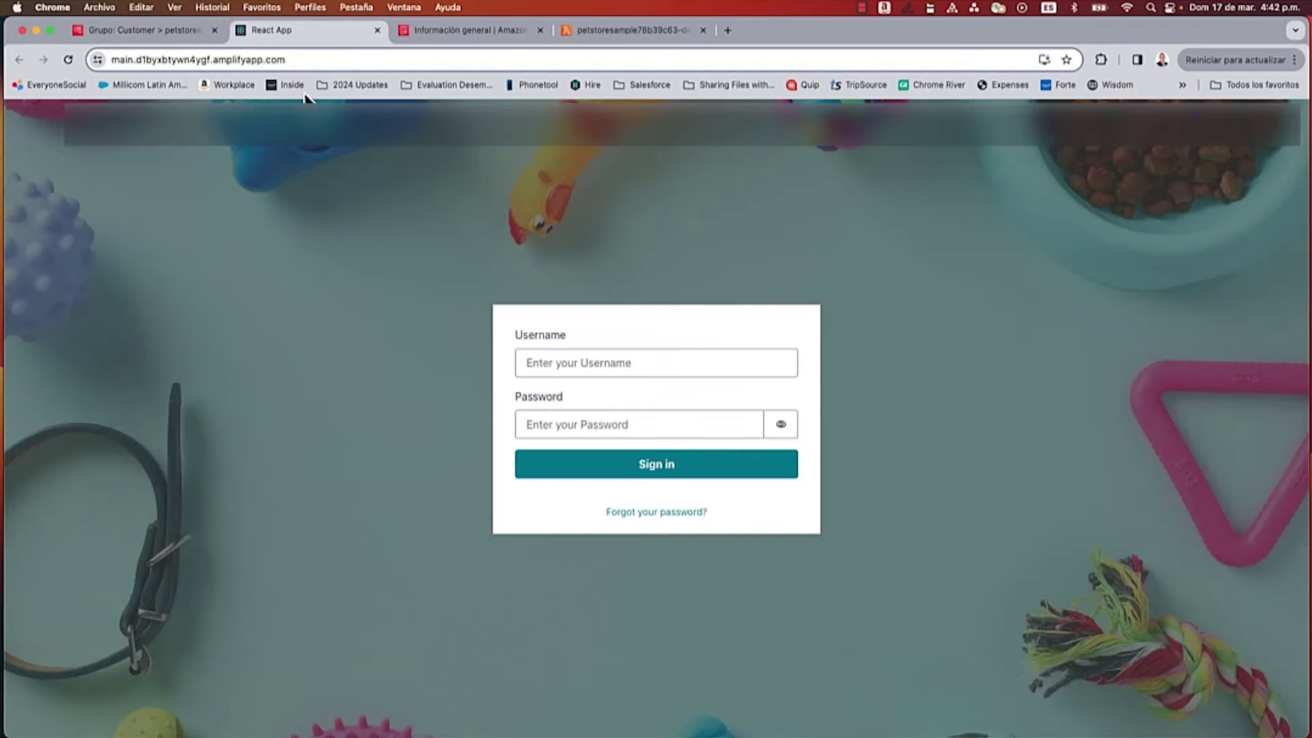
Step: Sign in to the PetStore app as a Customer-group user
{"action": "left_click", "coordinate": [554, 363]}
{"action": "type", "text": "bob"}
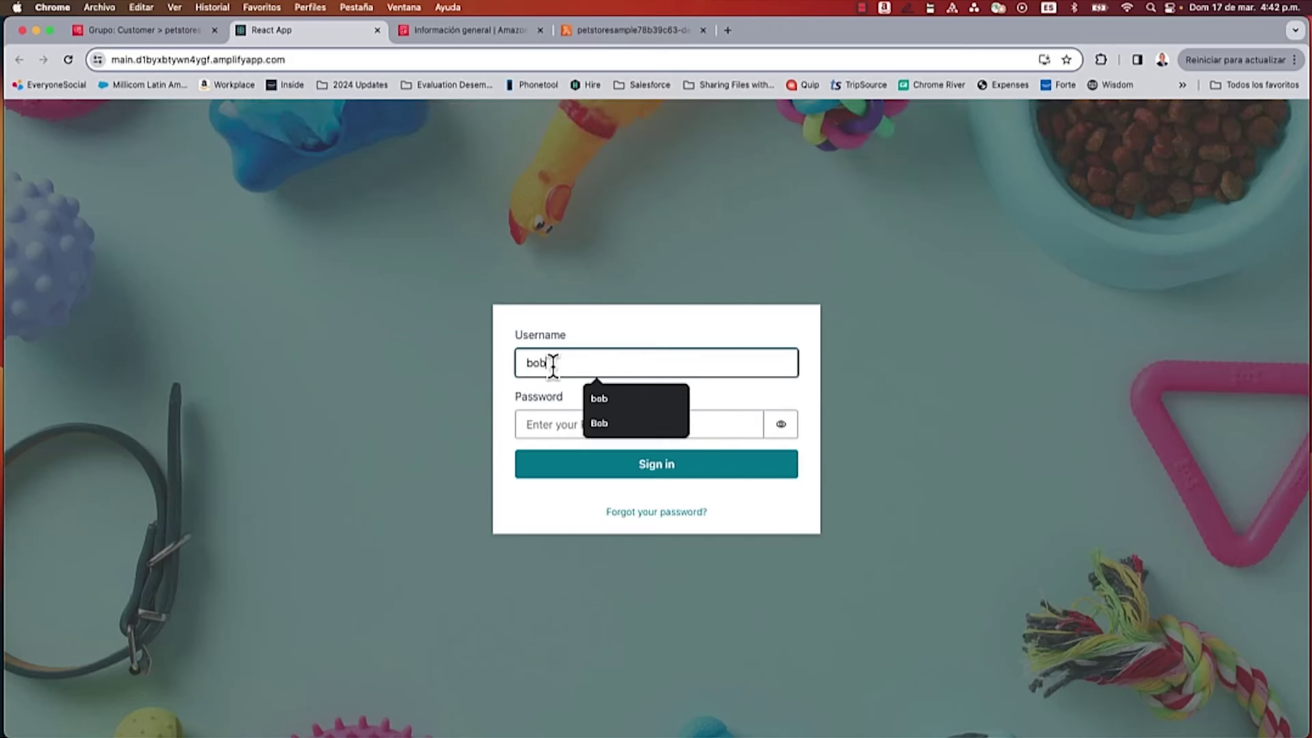
{"action": "left_click", "coordinate": [533, 424]}
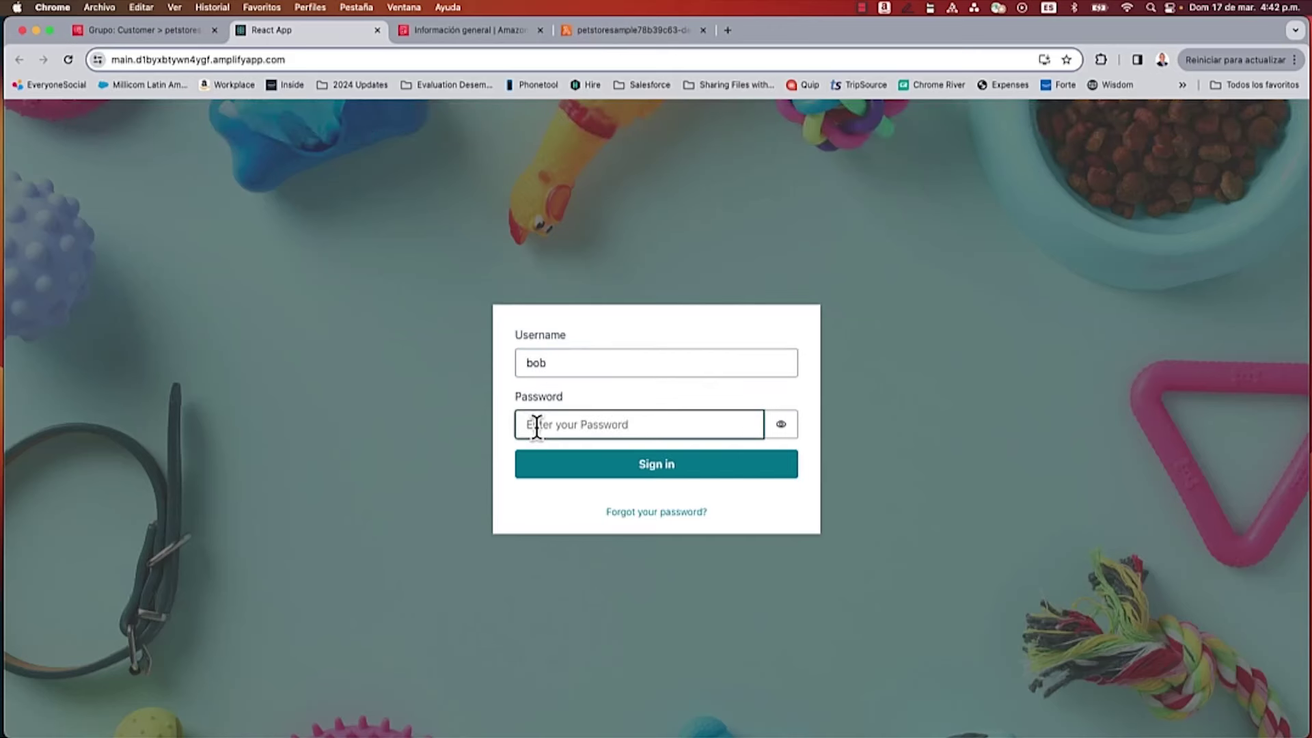
{"action": "type", "text": "•"}
{"action": "left_click", "coordinate": [648, 471]}
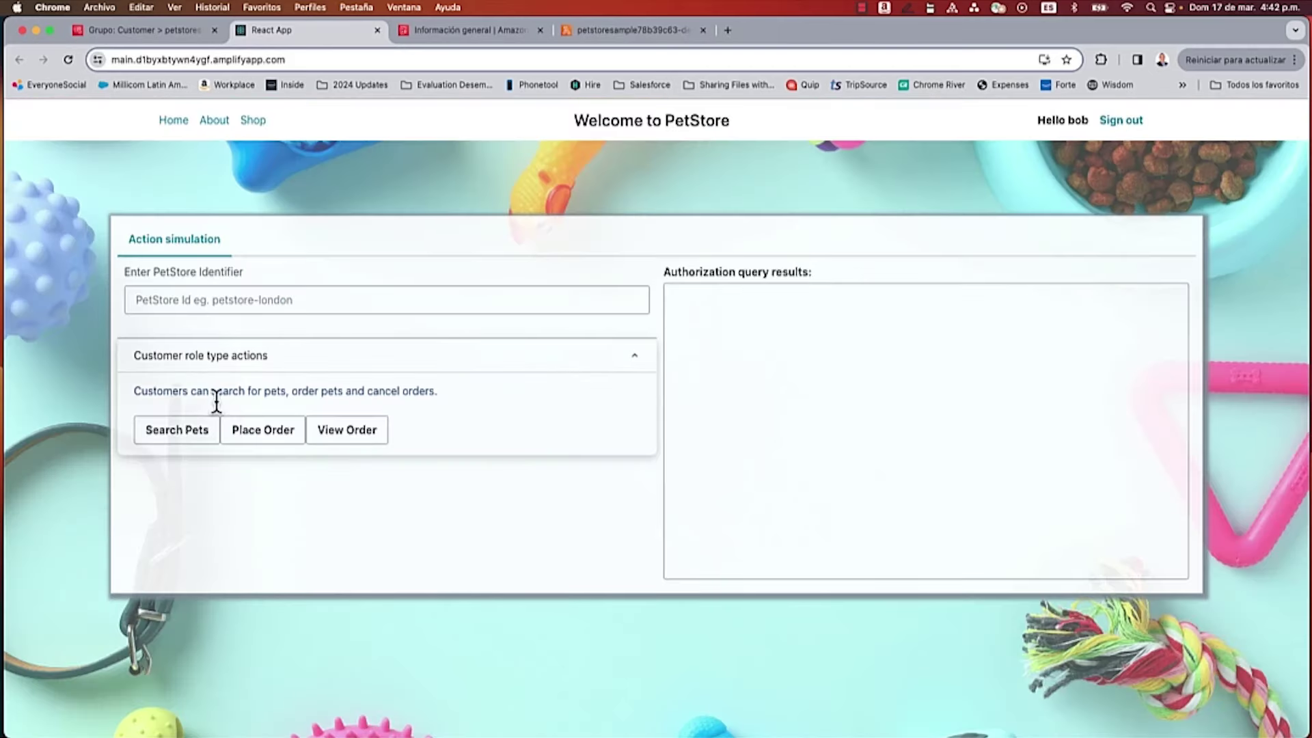
Step: Run Search Pets and select the determining policy ID of the ALLOW decision
{"action": "left_click", "coordinate": [194, 440]}
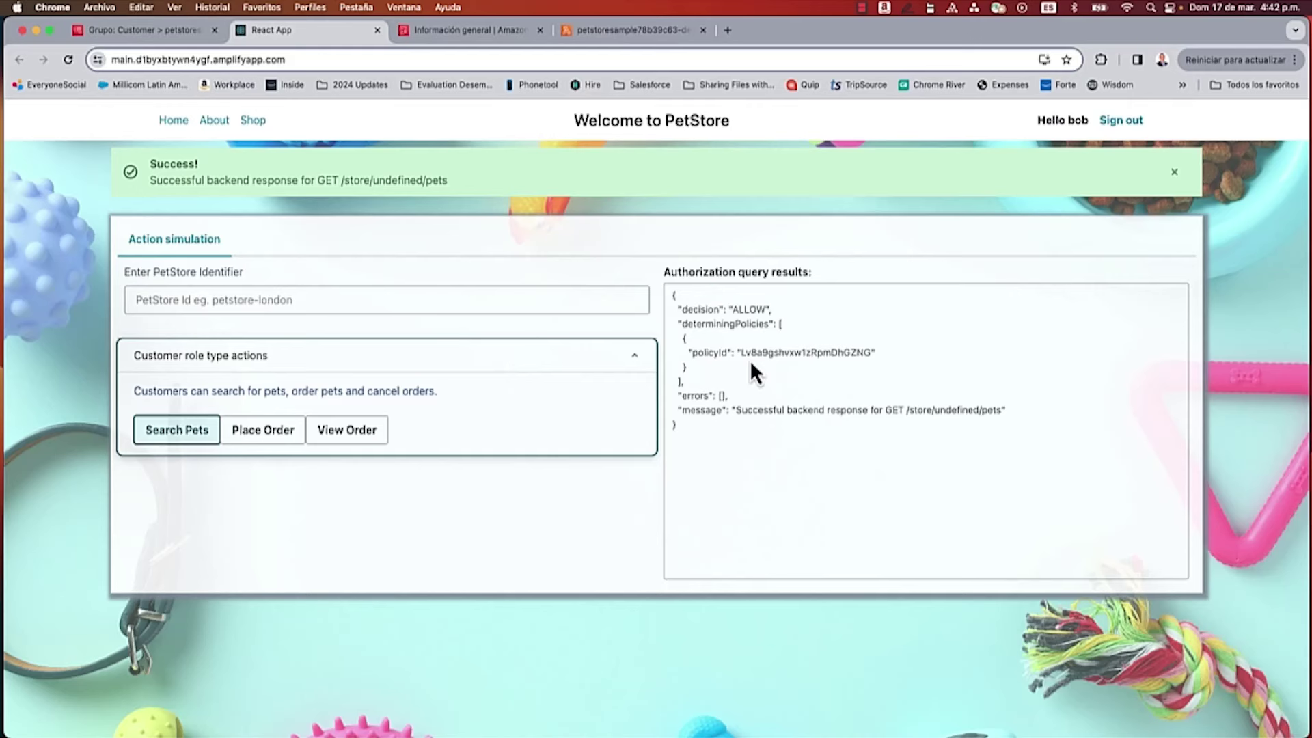
{"action": "left_click", "coordinate": [830, 354]}
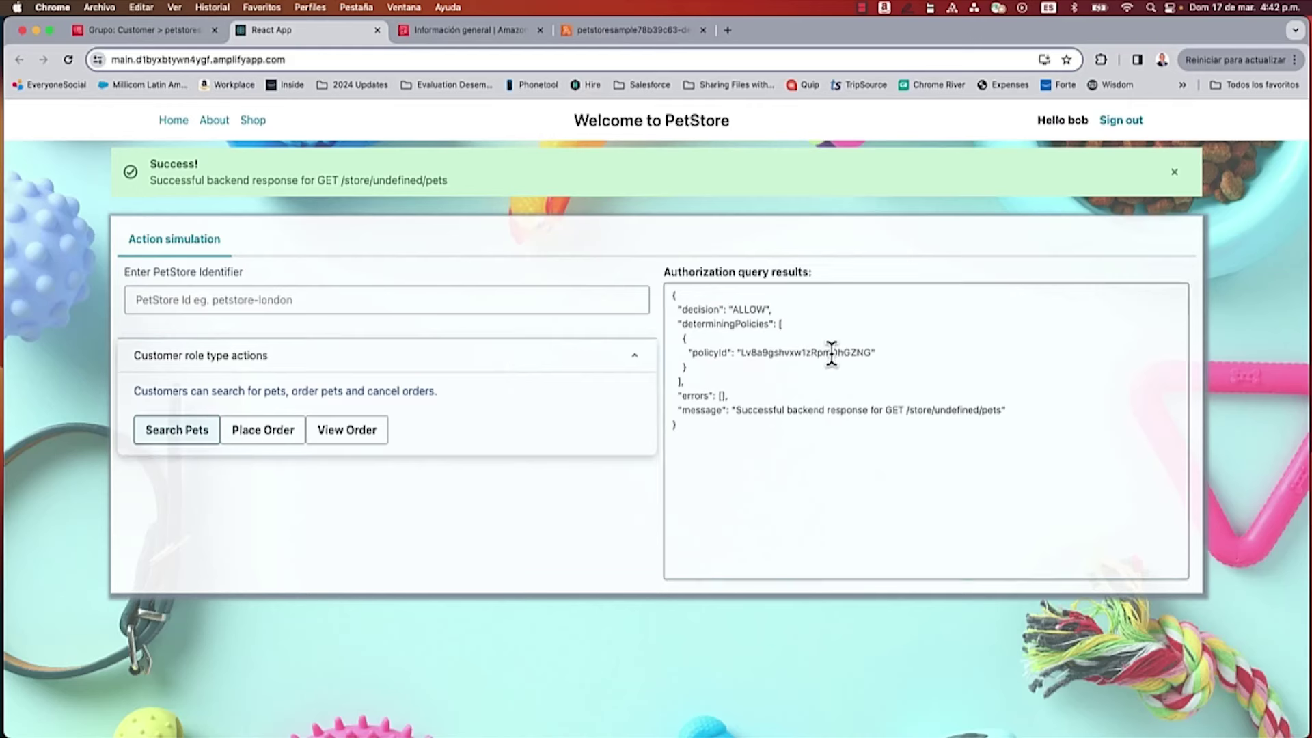
{"action": "double_click", "coordinate": [830, 354]}
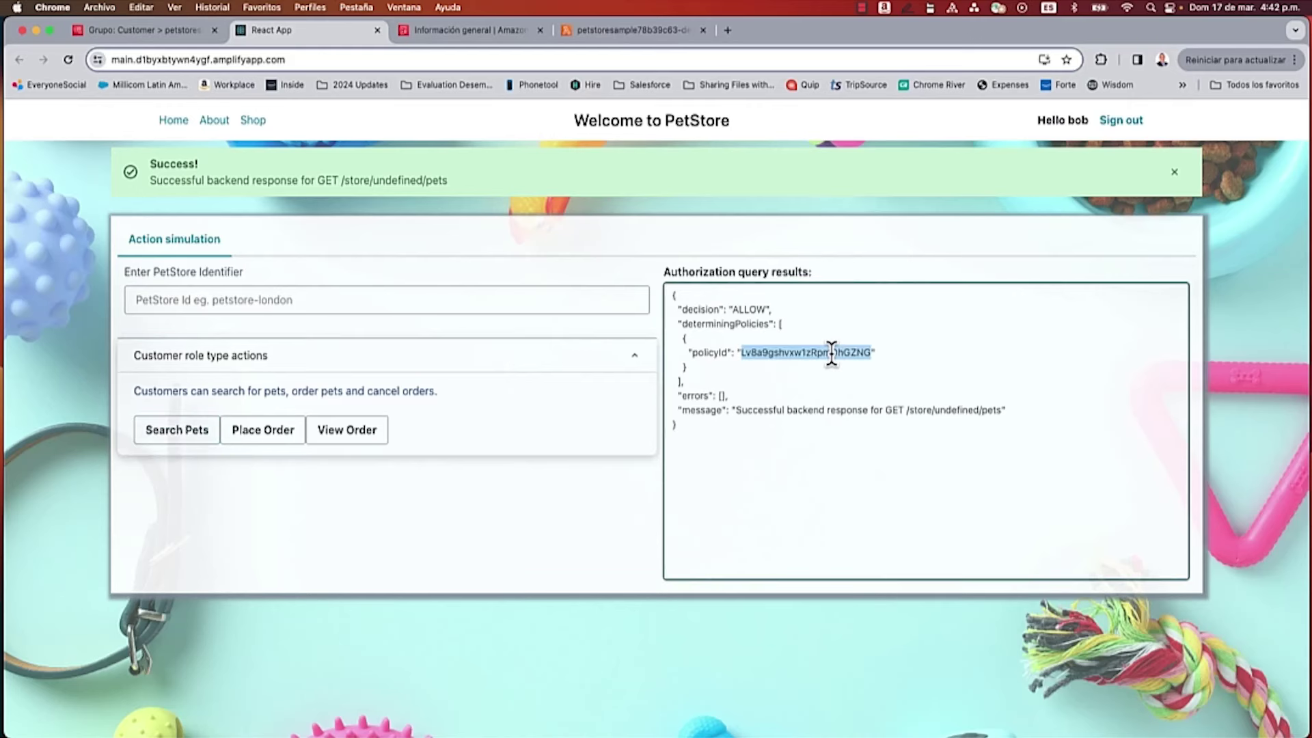
{"action": "left_click", "coordinate": [455, 30]}
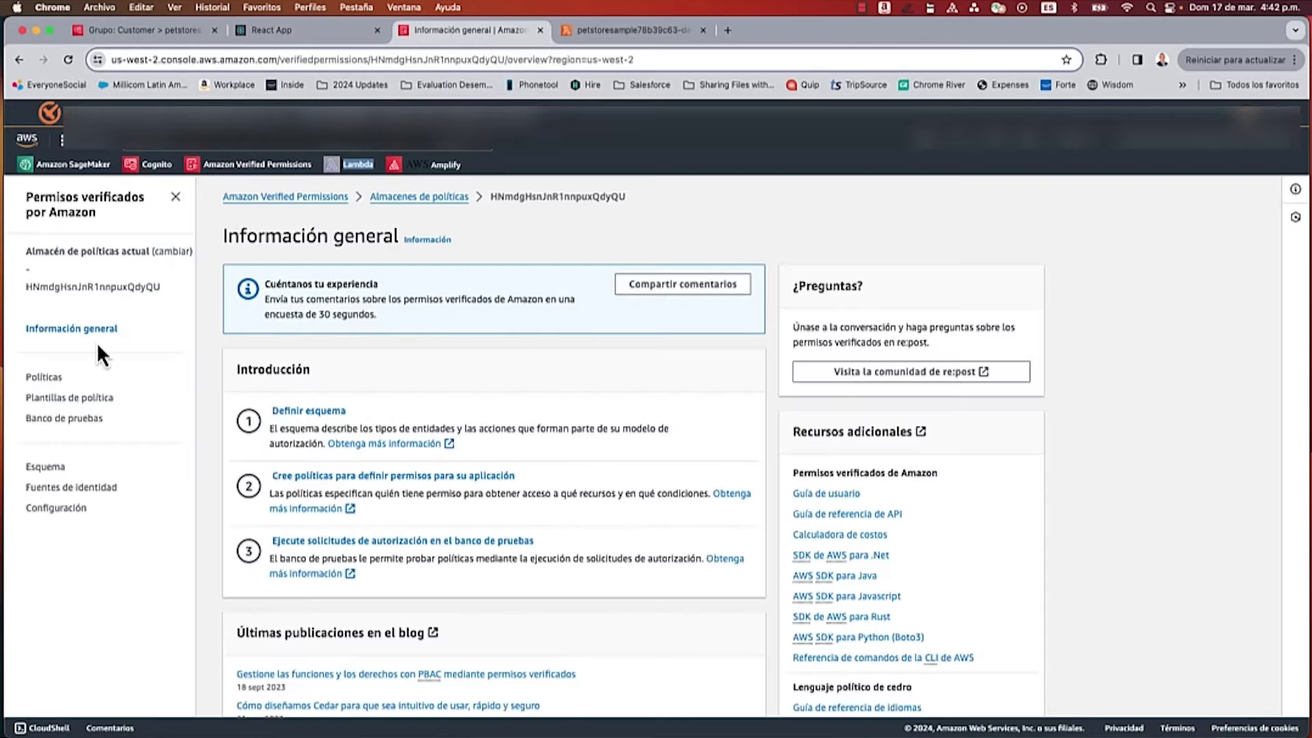
Step: Check the policies list for the Customer Role policy, then return to the PetStore app
{"action": "left_click", "coordinate": [49, 378]}
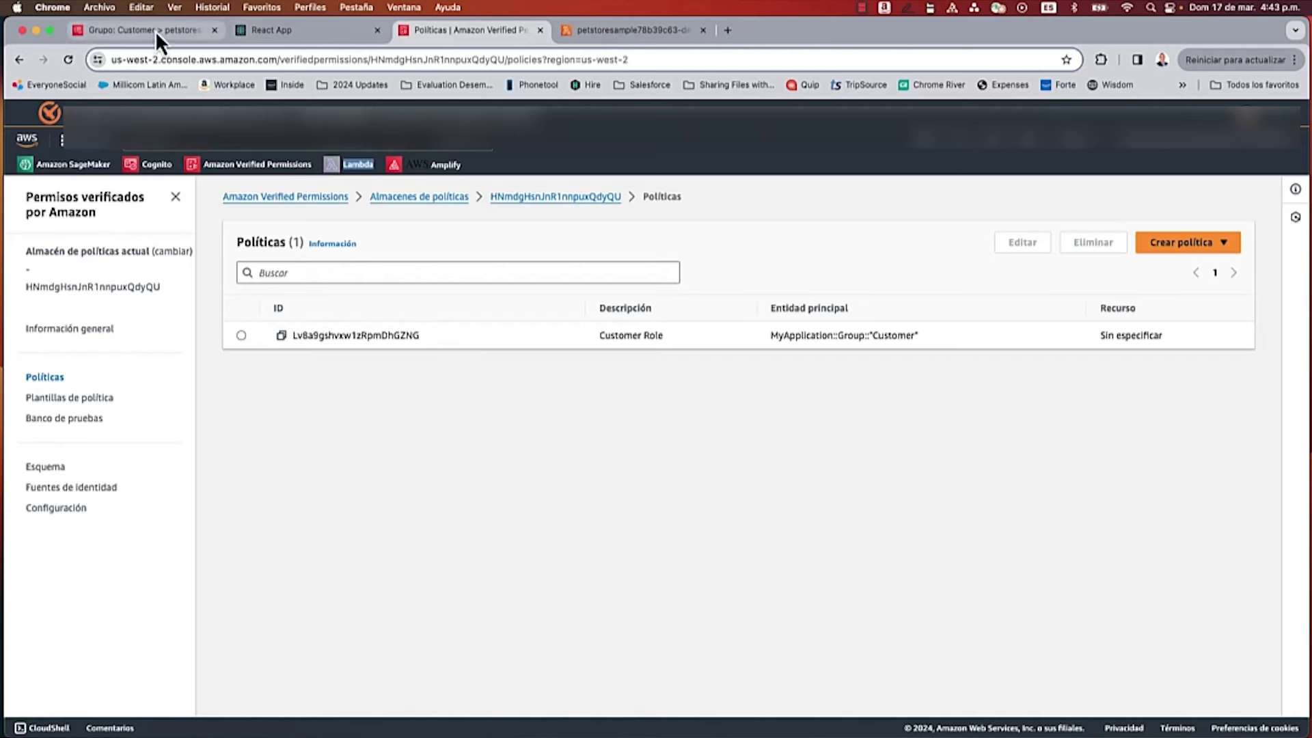
{"action": "left_click", "coordinate": [300, 33]}
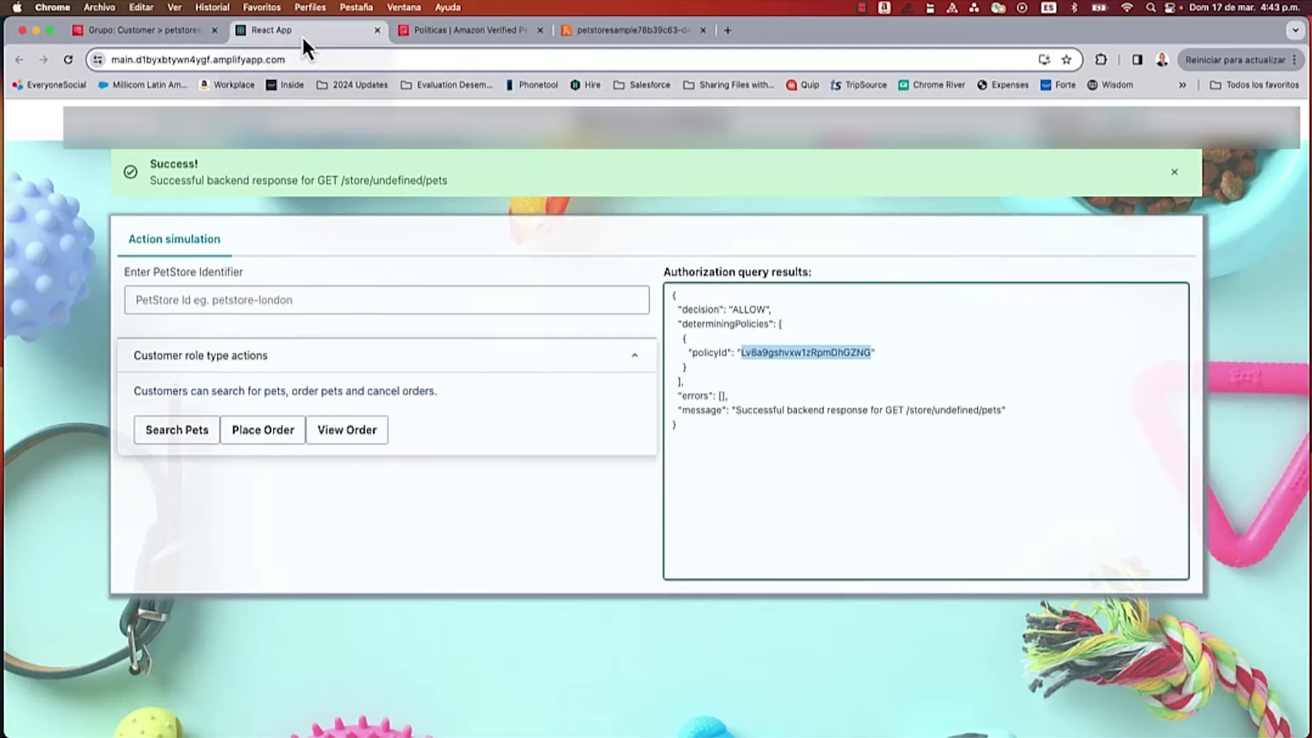
Step: Place an order as the customer, select the ALLOW result's policy ID, and sign out
{"action": "left_click", "coordinate": [256, 433]}
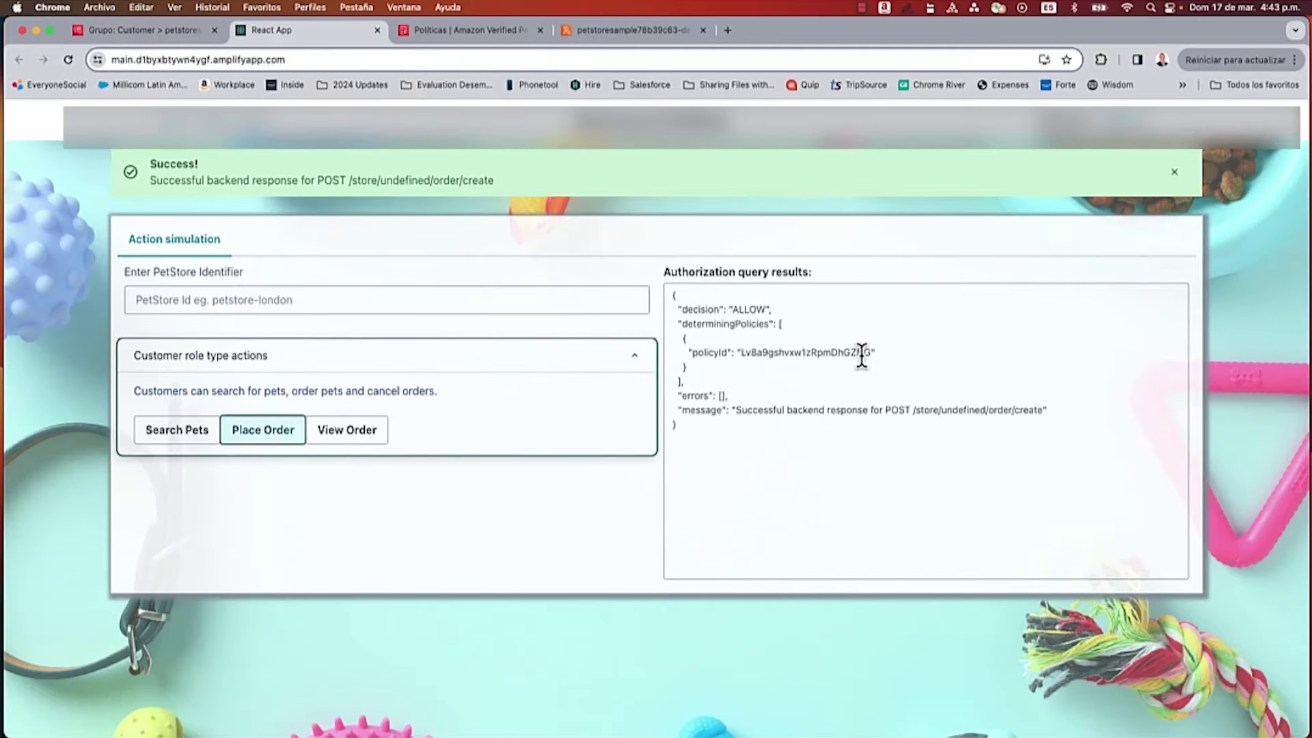
{"action": "double_click", "coordinate": [824, 351]}
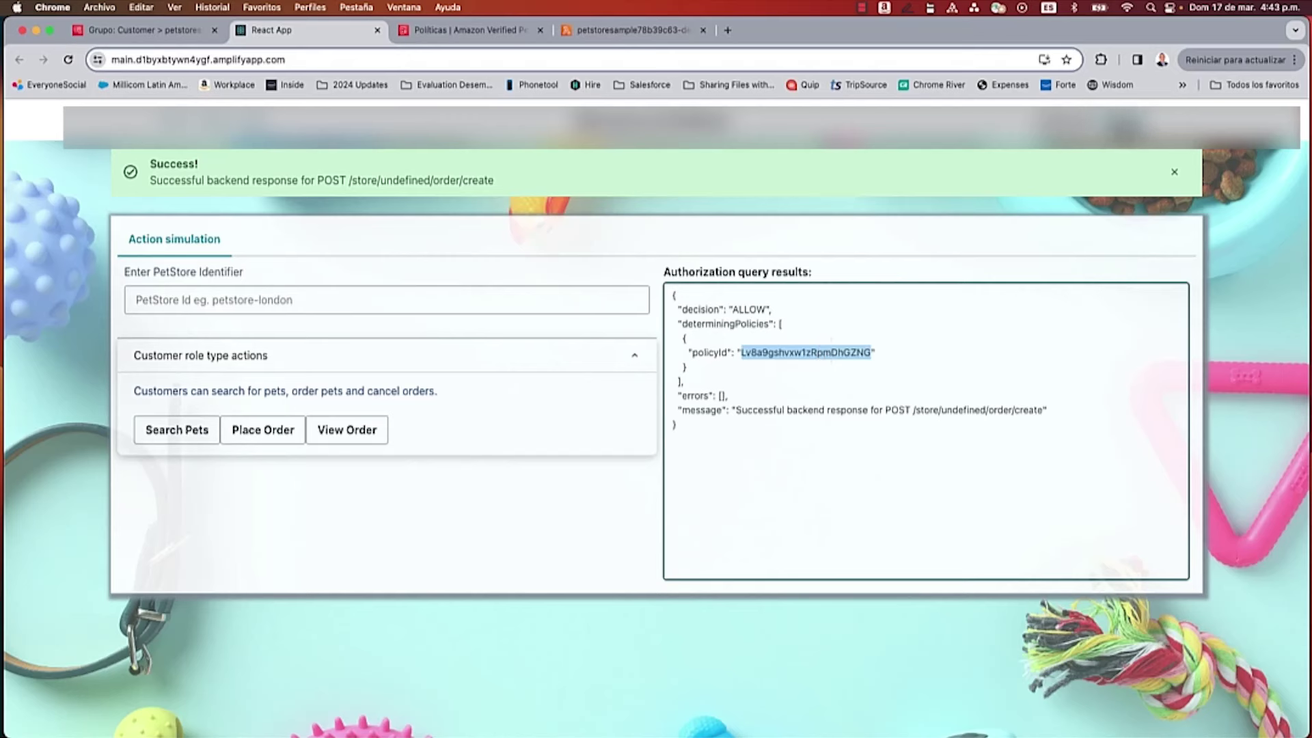
{"action": "left_click", "coordinate": [1120, 130]}
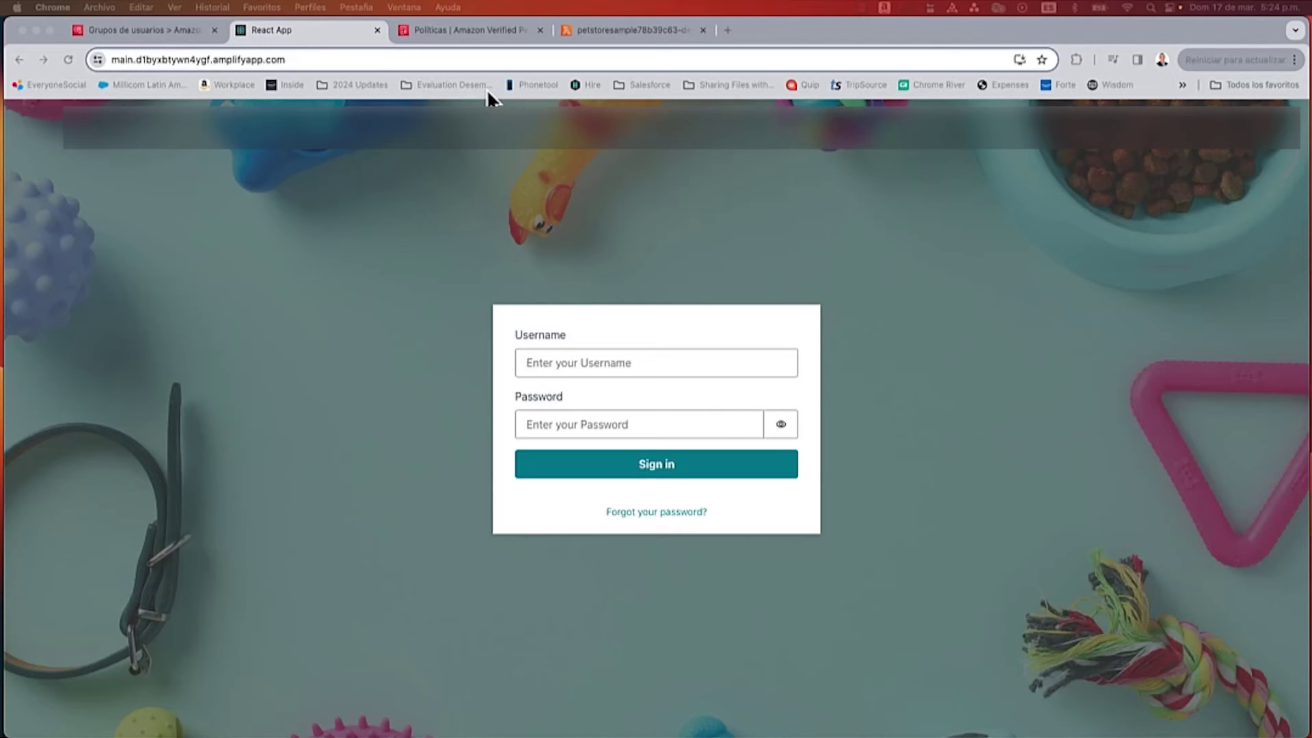
Step: Begin a new static policy from the Verified Permissions policies list
{"action": "left_click", "coordinate": [462, 29]}
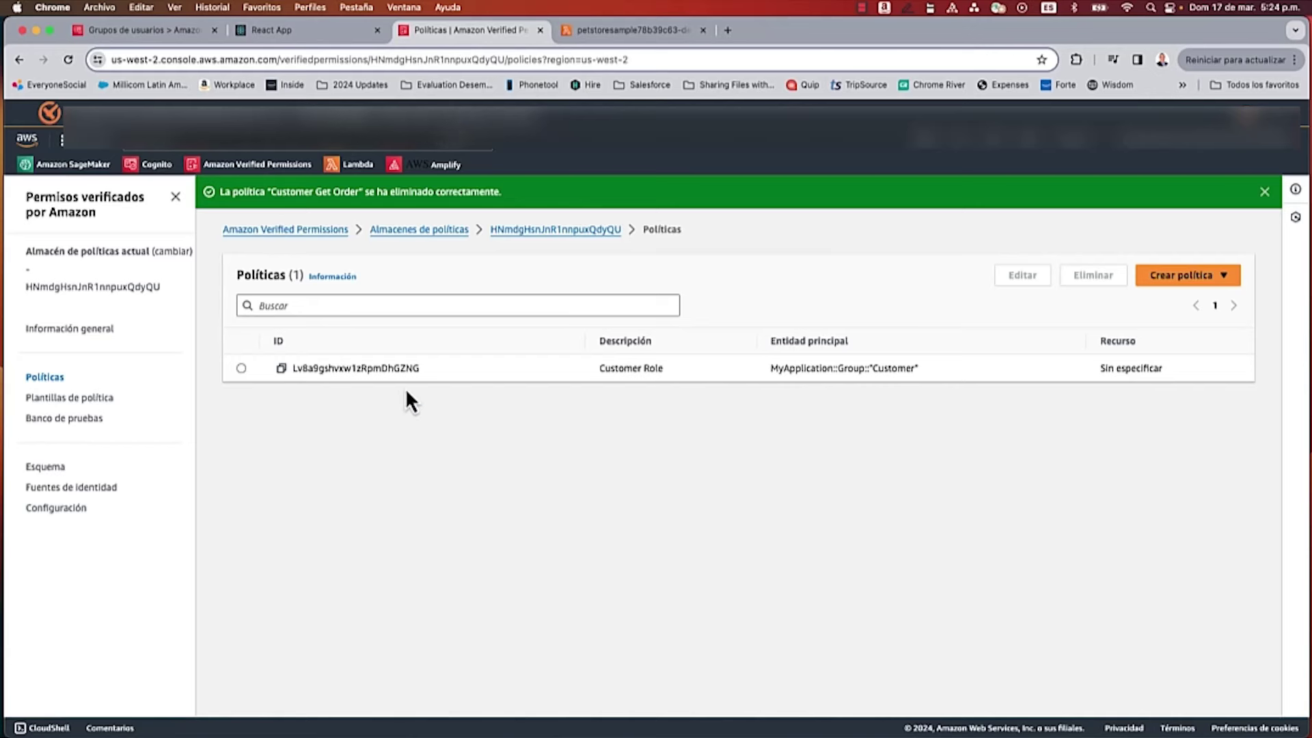
{"action": "left_click", "coordinate": [1186, 279]}
{"action": "left_click", "coordinate": [1114, 299]}
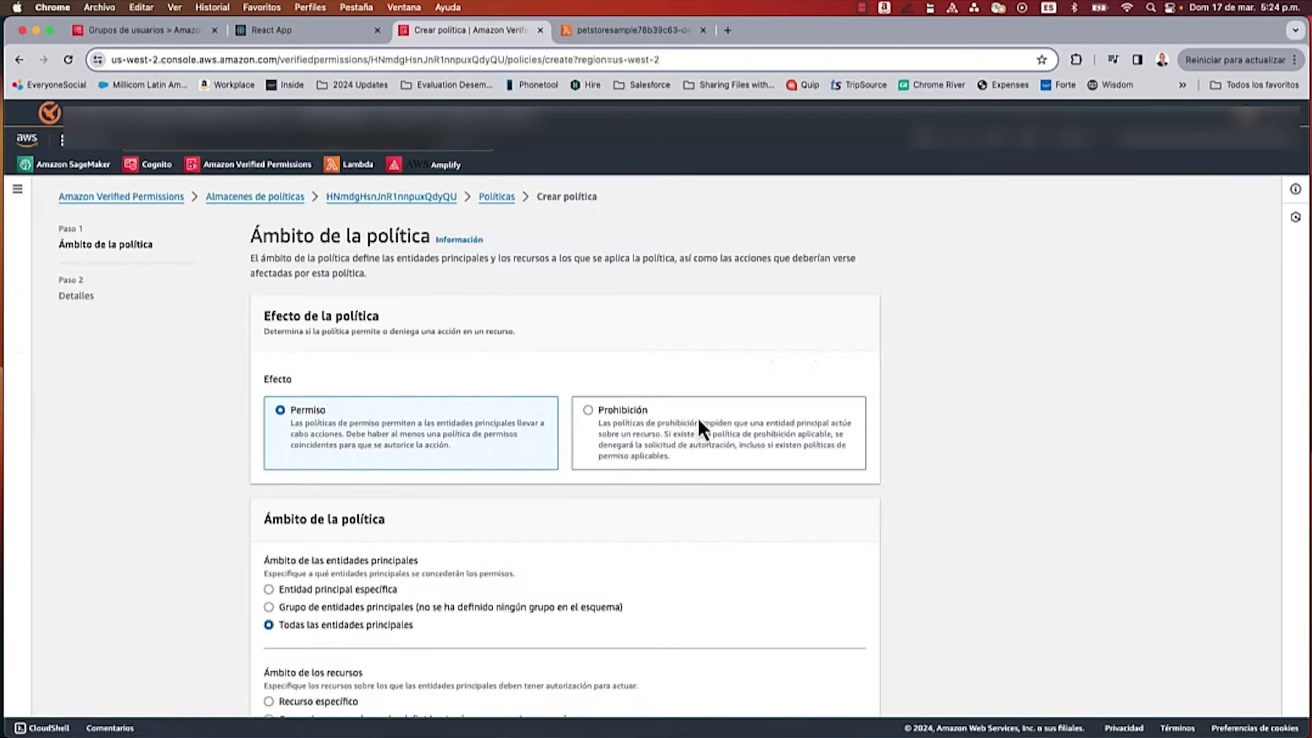
{"action": "scroll", "coordinate": [583, 464], "scroll_direction": "down", "scroll_amount": 5}
{"action": "left_click", "coordinate": [842, 681]}
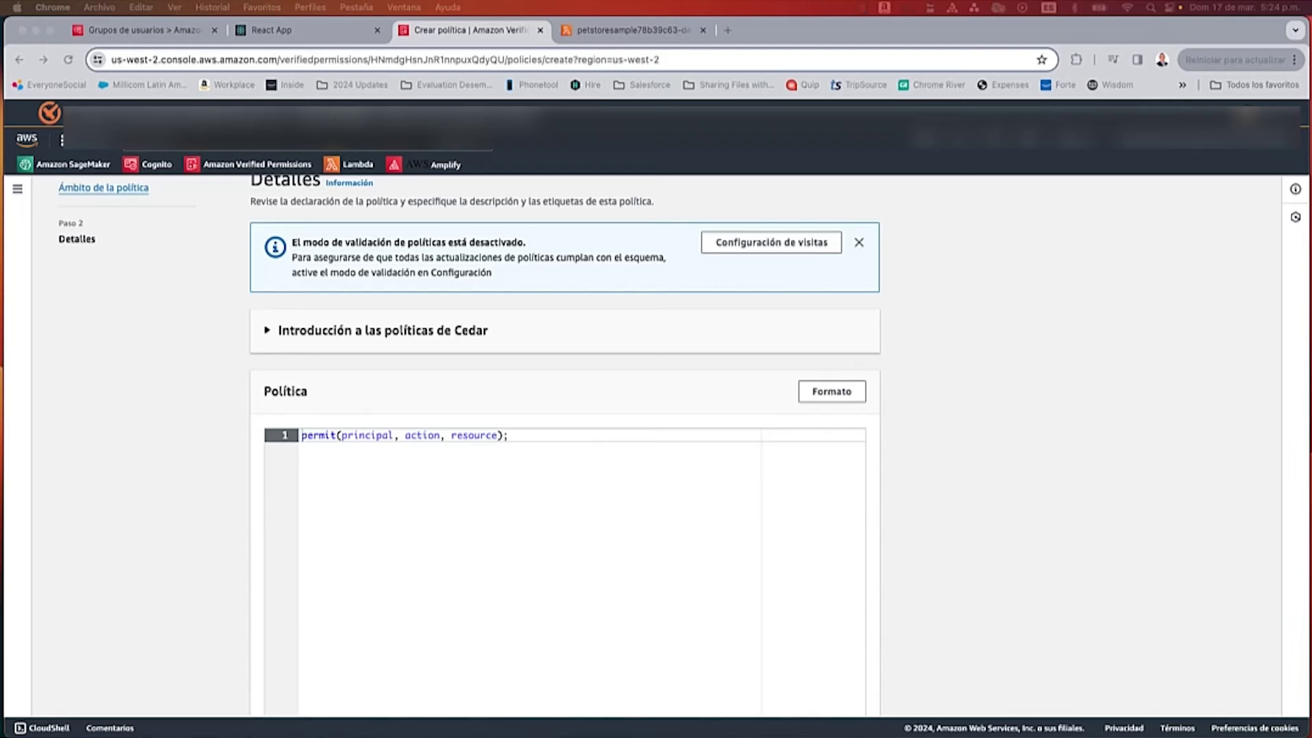
Step: Paste the Cedar GetOrder policy limited to owned orders, describe it 'Customer Get Order', and create it
{"action": "triple_click", "coordinate": [393, 435]}
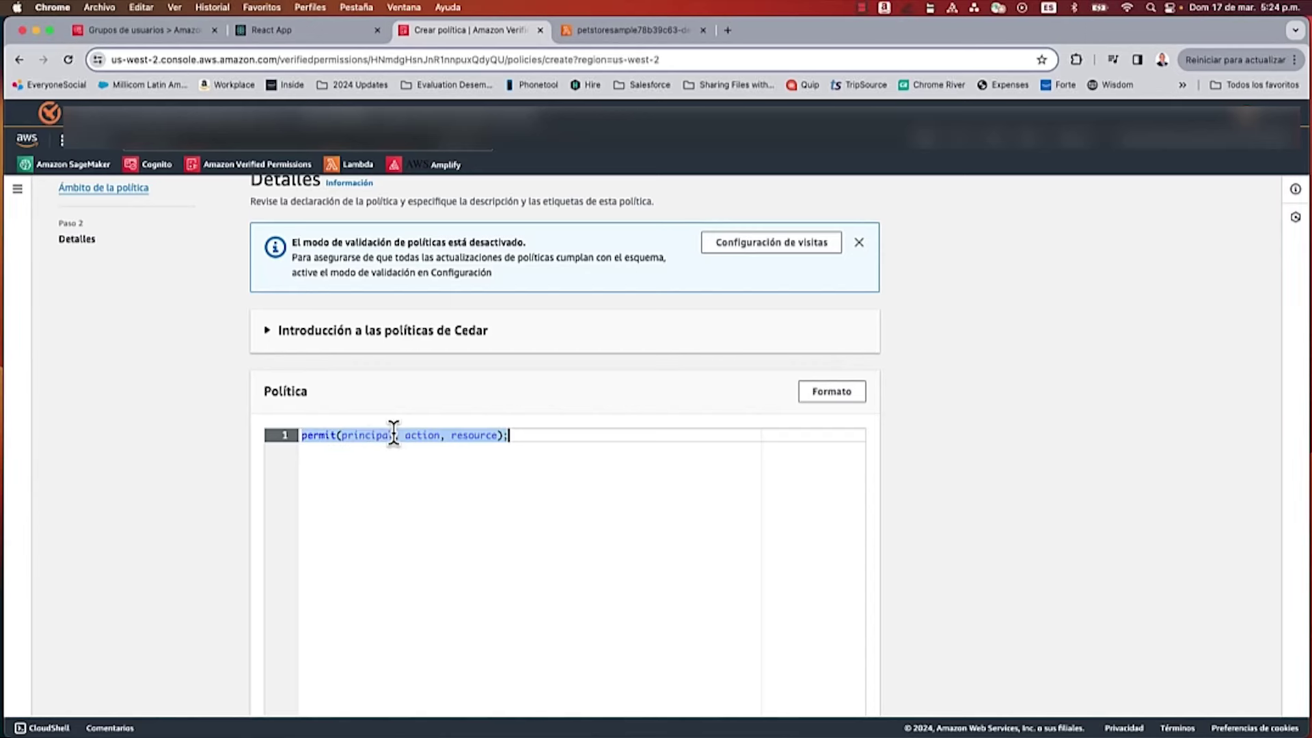
{"action": "type", "text": "permit (     principal in MyApplication::Group::\"Customer\",     action in [MyApplication::Action::\"GetOrder\"],     resource ) when {     principal == resource.owner };"}
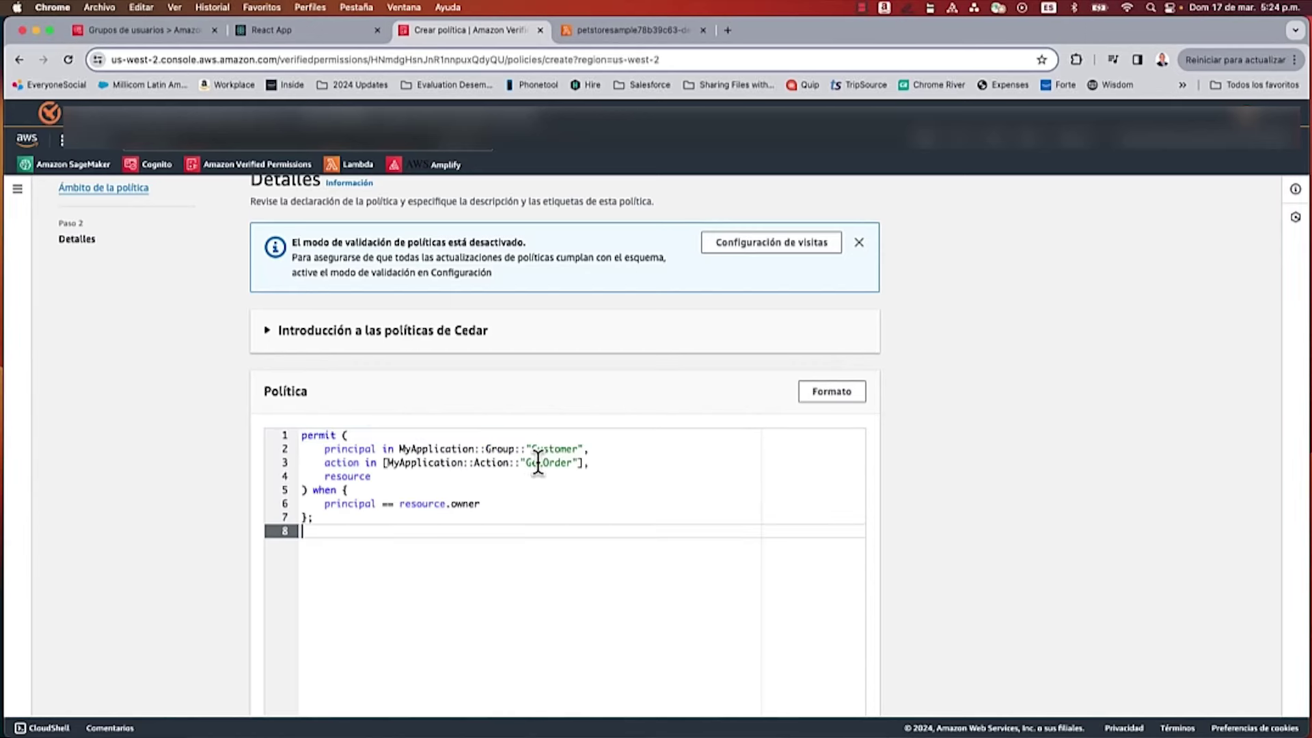
{"action": "double_click", "coordinate": [547, 463]}
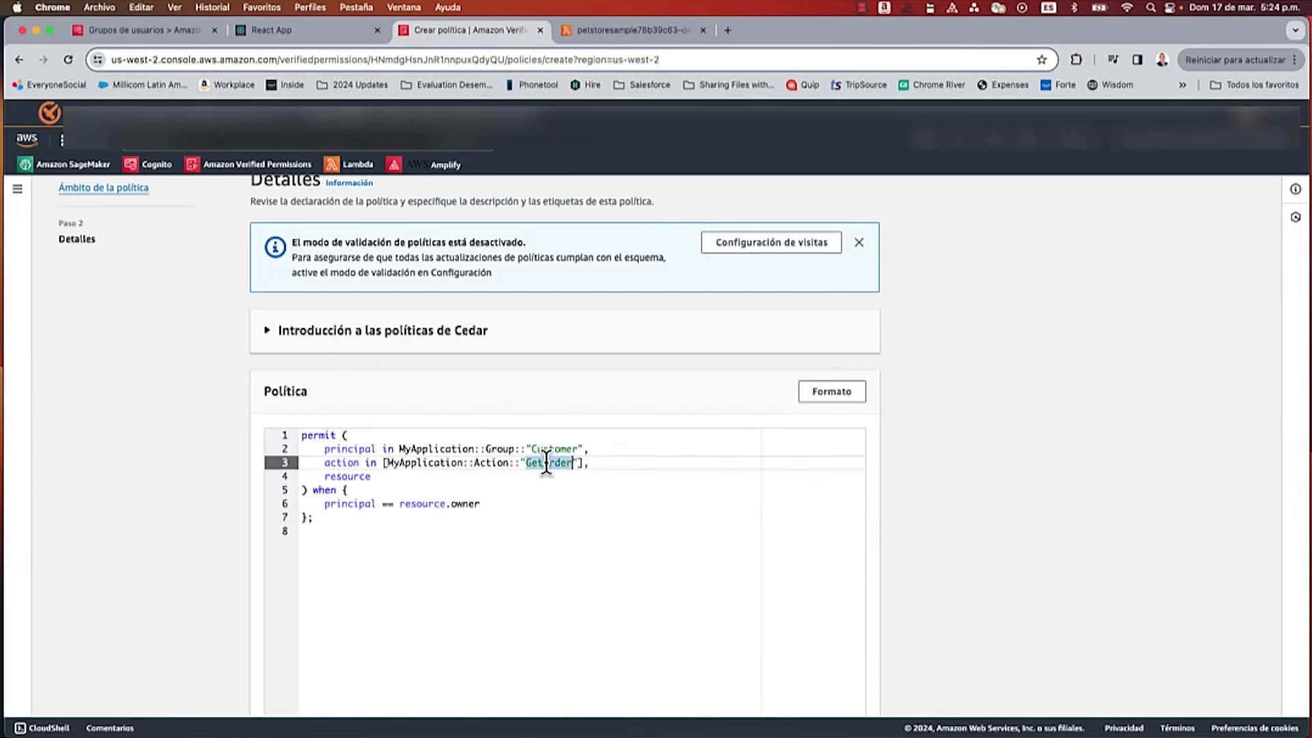
{"action": "left_click", "coordinate": [465, 489]}
{"action": "left_click_drag", "start_coordinate": [480, 504], "coordinate": [312, 504]}
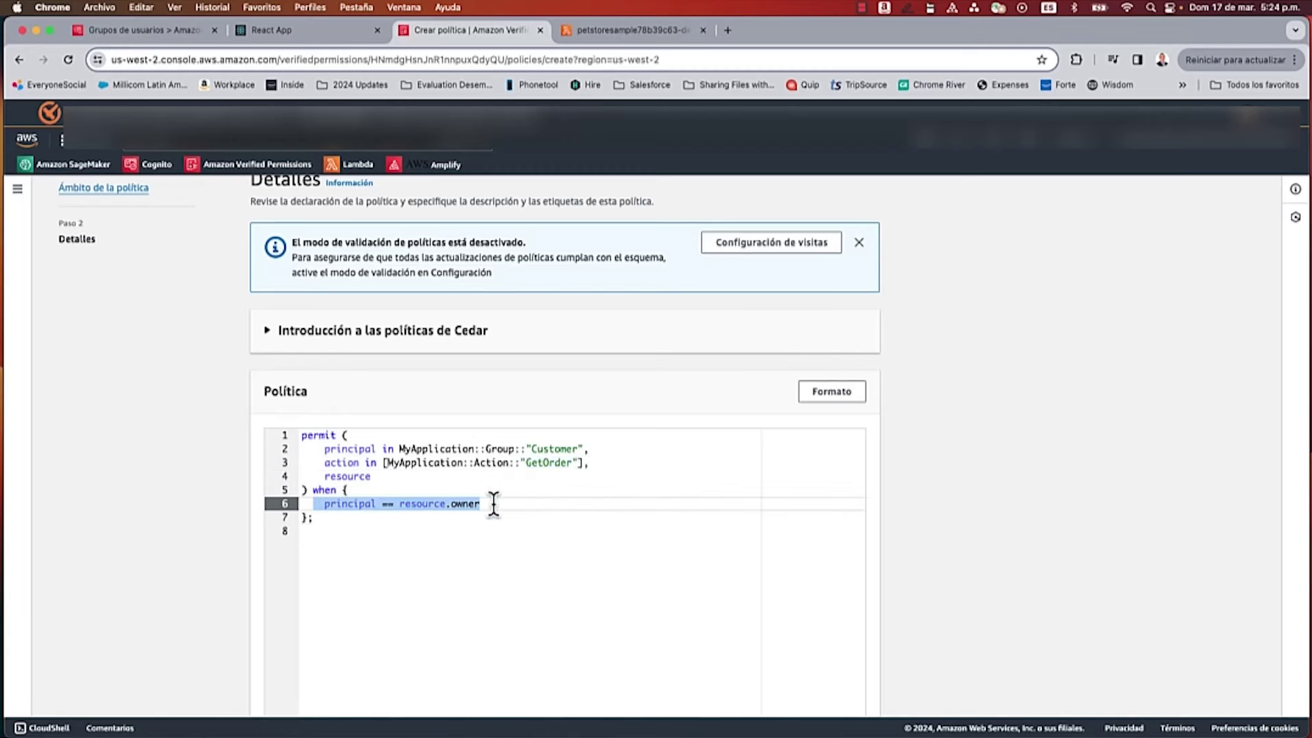
{"action": "scroll", "coordinate": [492, 504], "scroll_direction": "down", "scroll_amount": 8}
{"action": "left_click", "coordinate": [409, 616]}
{"action": "type", "text": "Cus"}
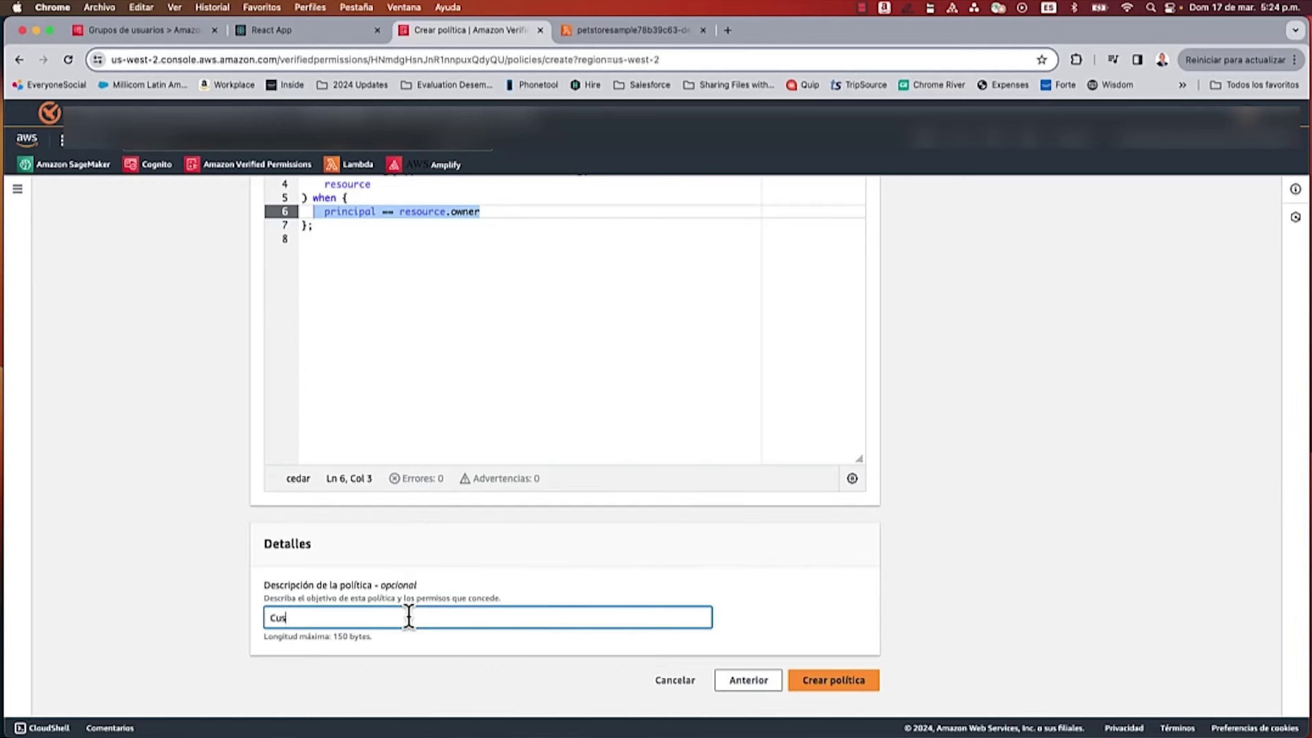
{"action": "type", "text": "tomer Get Order"}
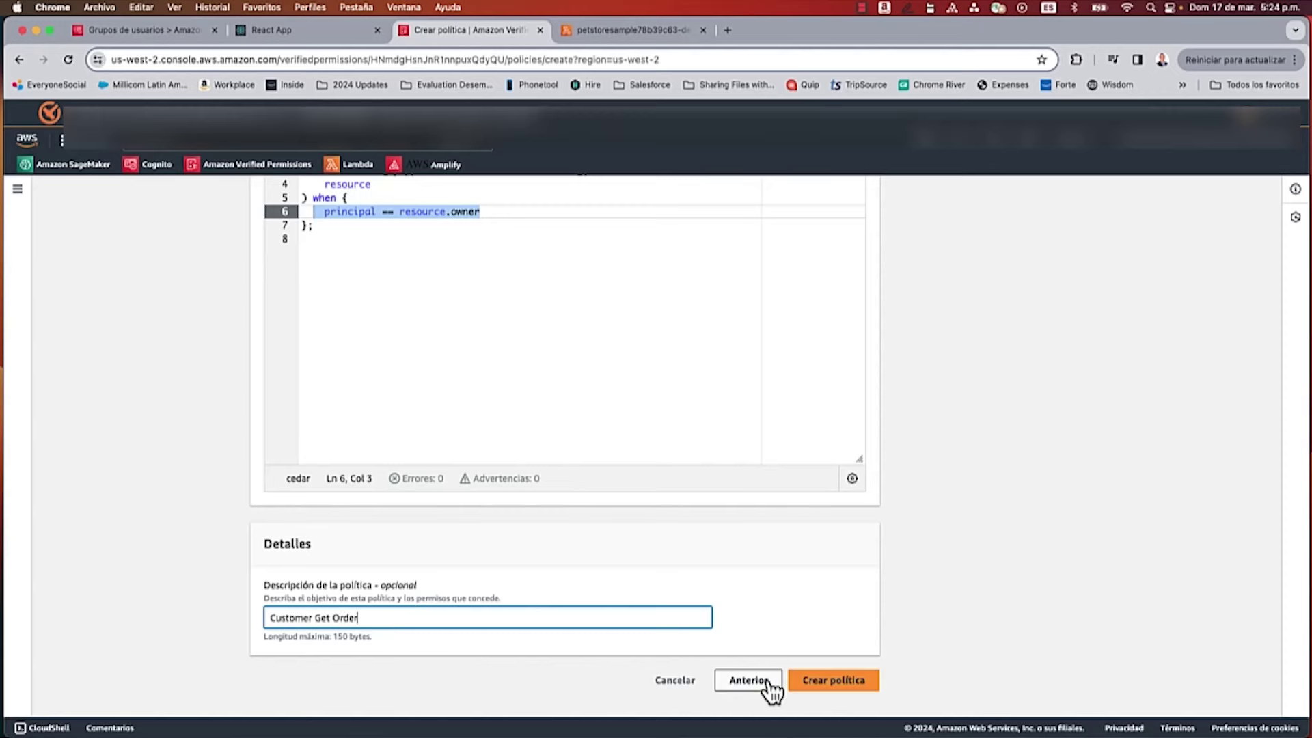
{"action": "left_click", "coordinate": [830, 682]}
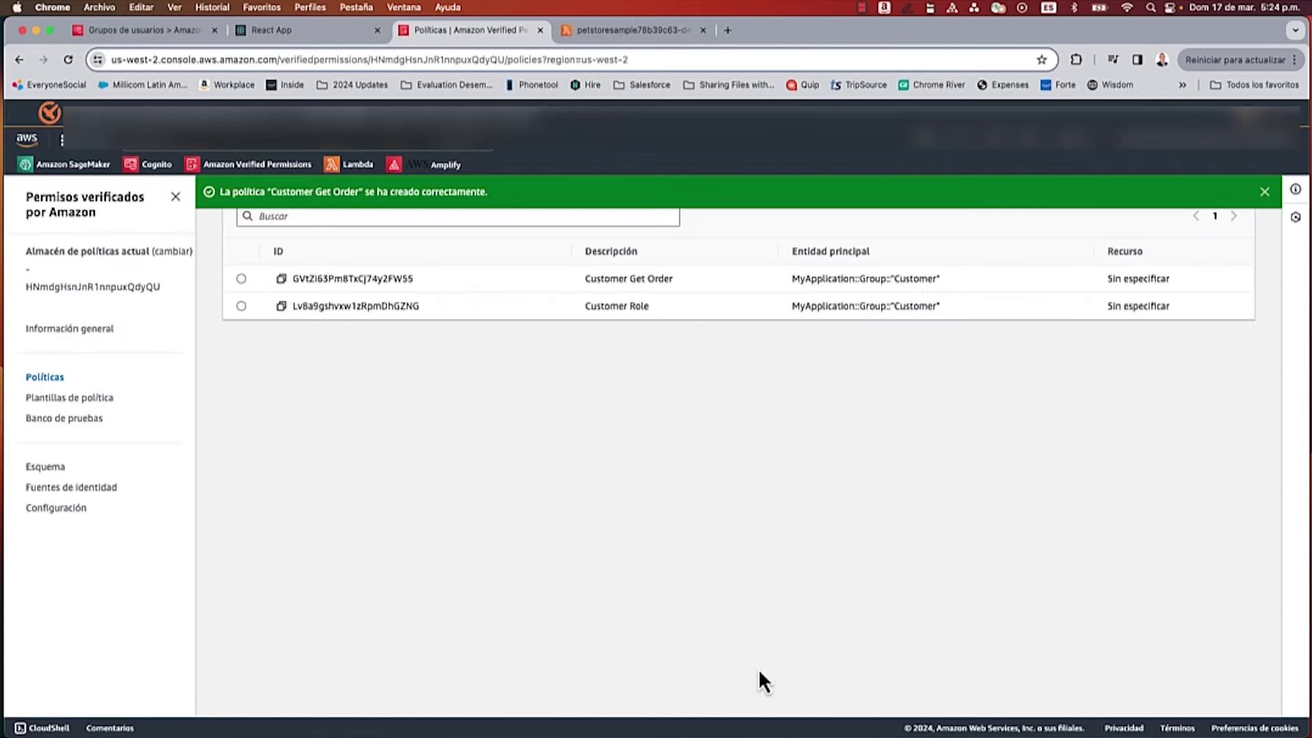
Step: Sign in to the PetStore app as a test customer with their username and password
{"action": "left_click", "coordinate": [297, 31]}
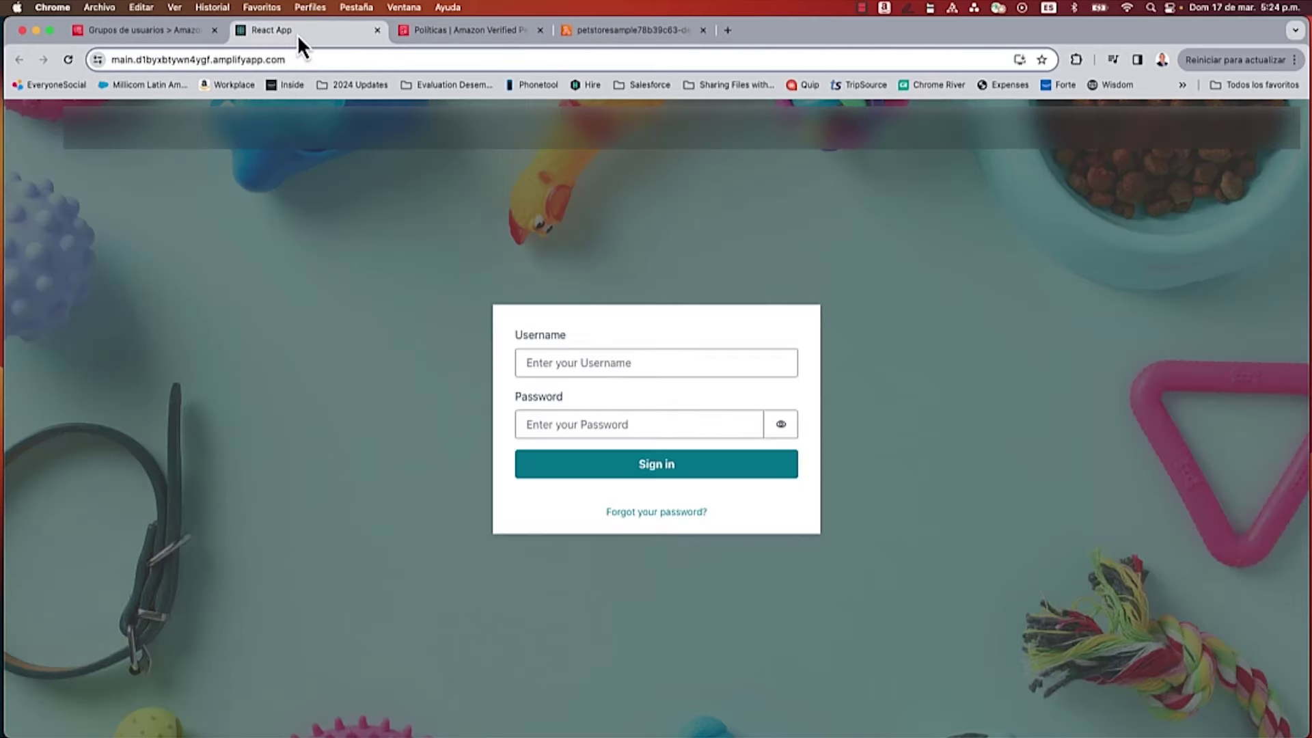
{"action": "left_click", "coordinate": [590, 362]}
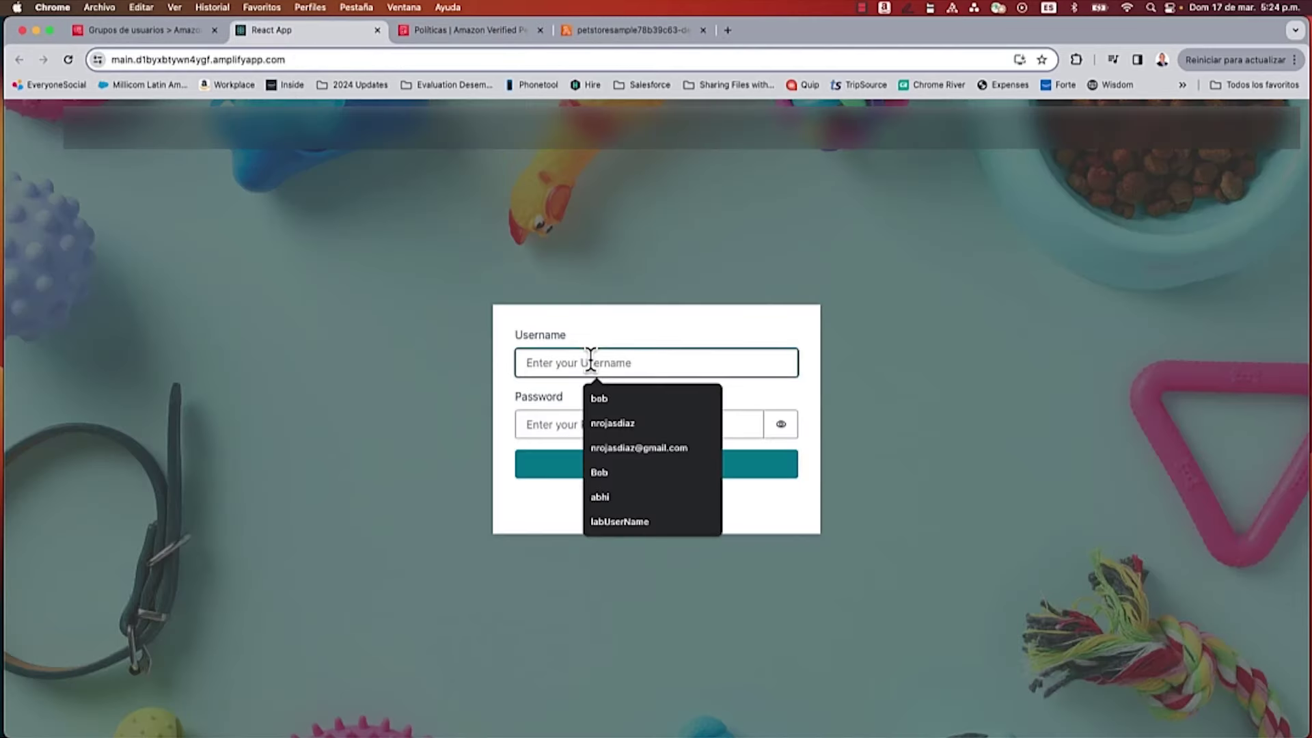
{"action": "type", "text": "bob"}
{"action": "left_click", "coordinate": [529, 422]}
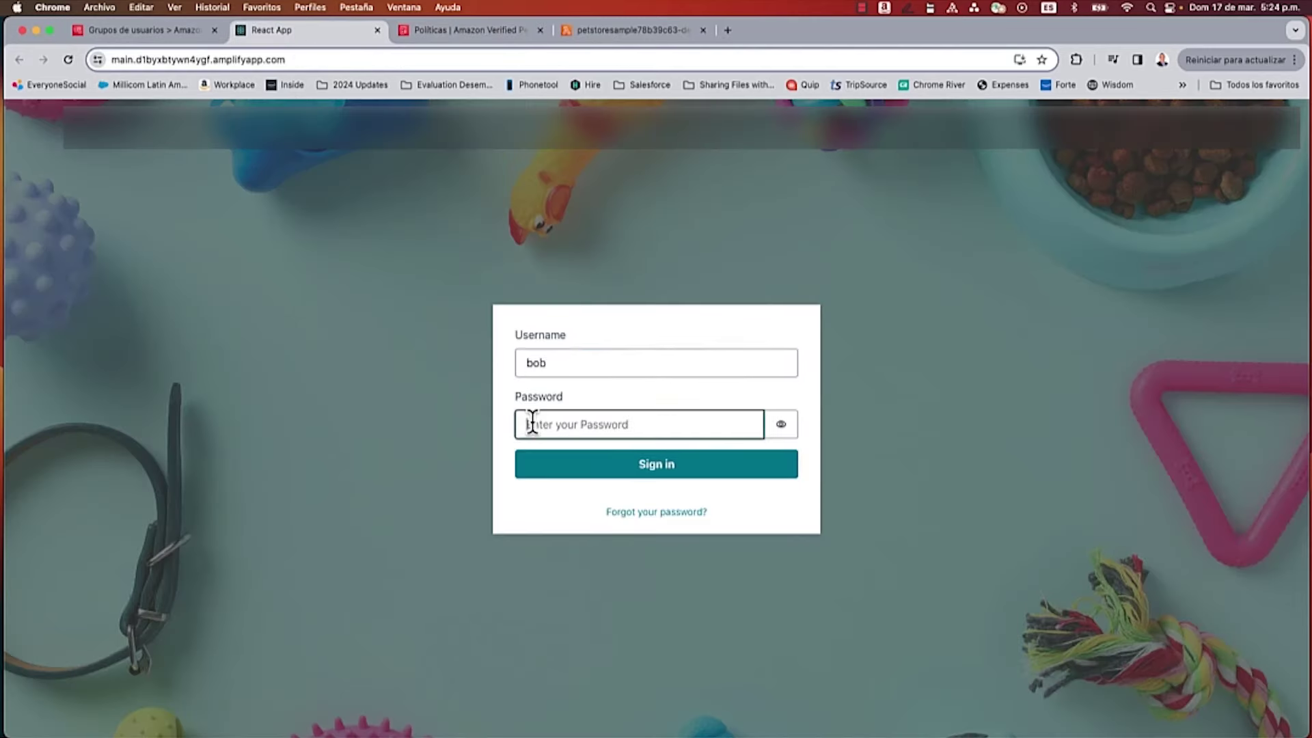
{"action": "type", "text": "123456789"}
{"action": "left_click", "coordinate": [623, 474]}
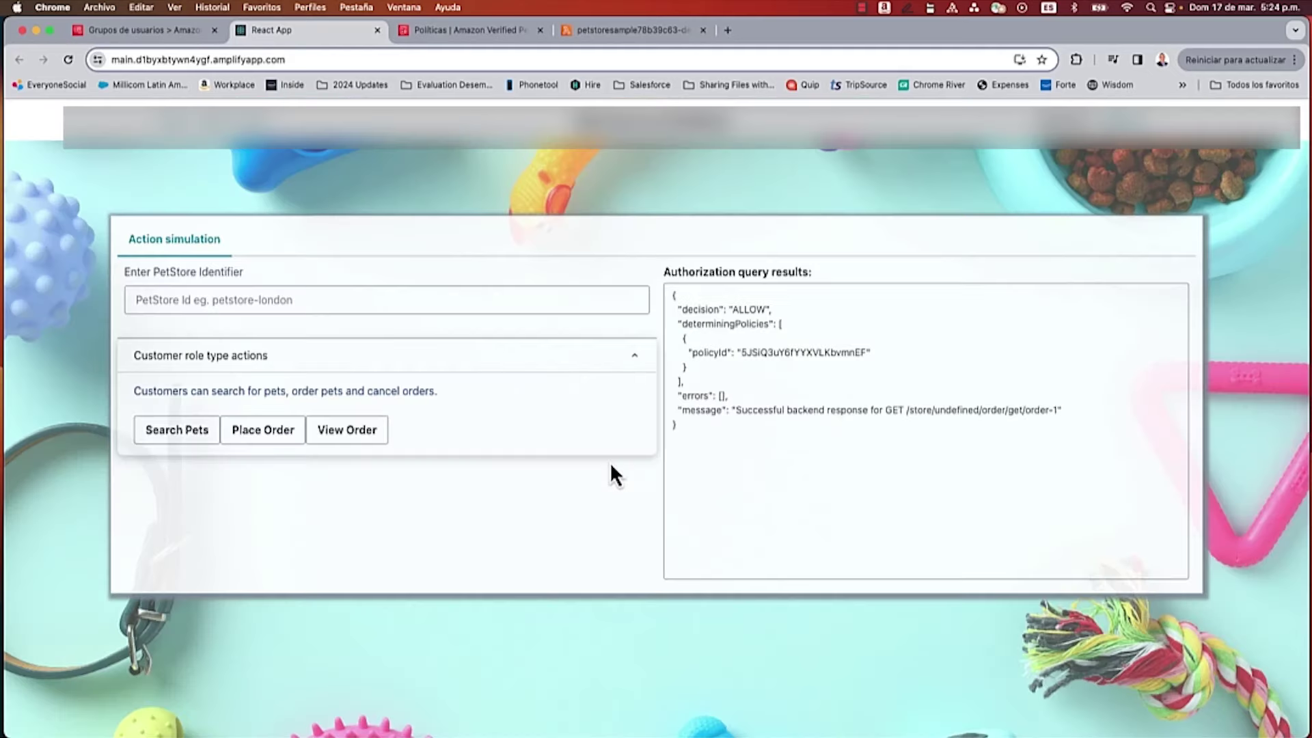
Step: View the order and inspect the DENY result in the response
{"action": "left_click", "coordinate": [351, 432]}
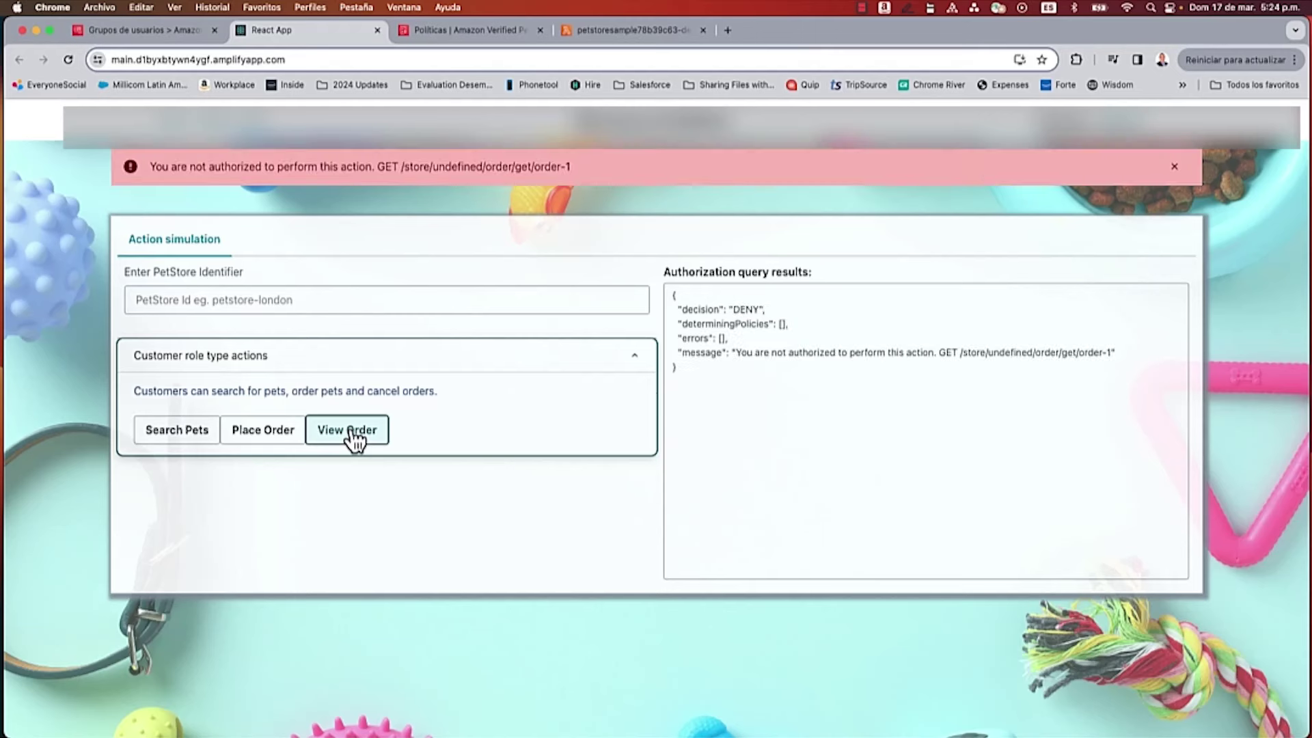
{"action": "double_click", "coordinate": [977, 354]}
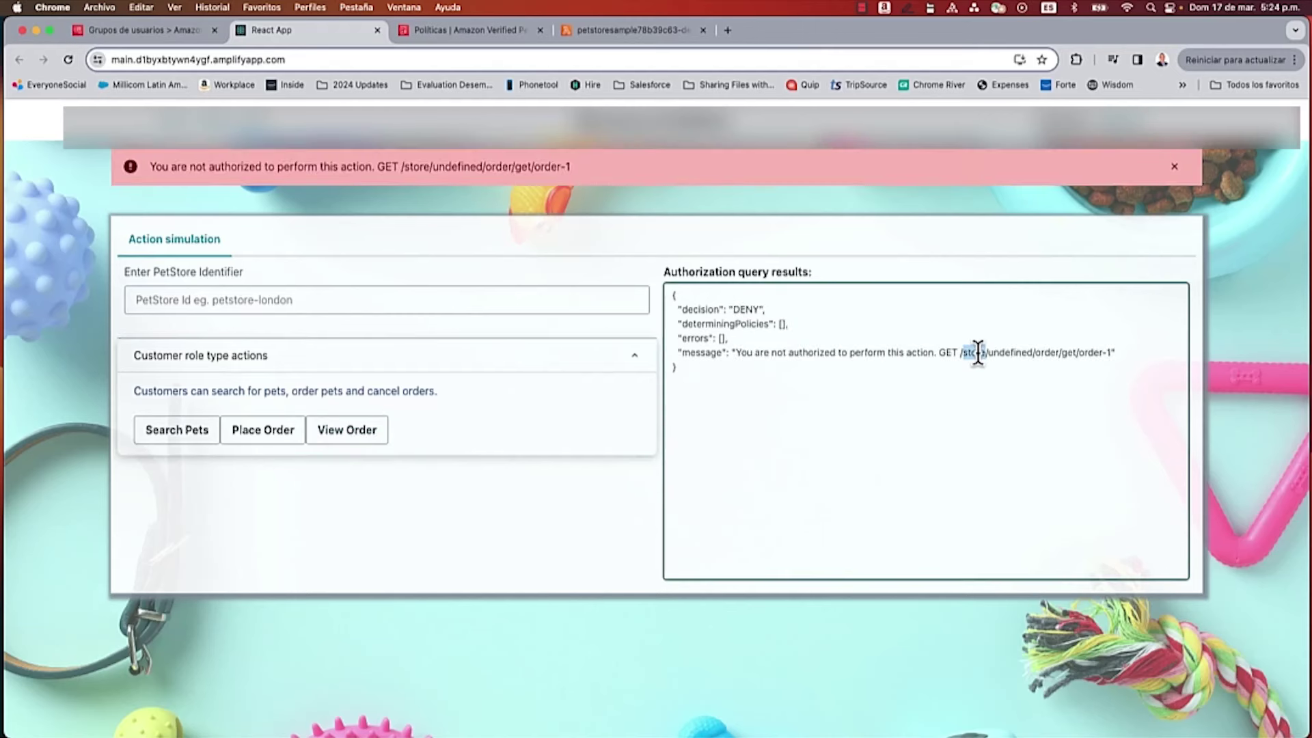
{"action": "left_click", "coordinate": [745, 308]}
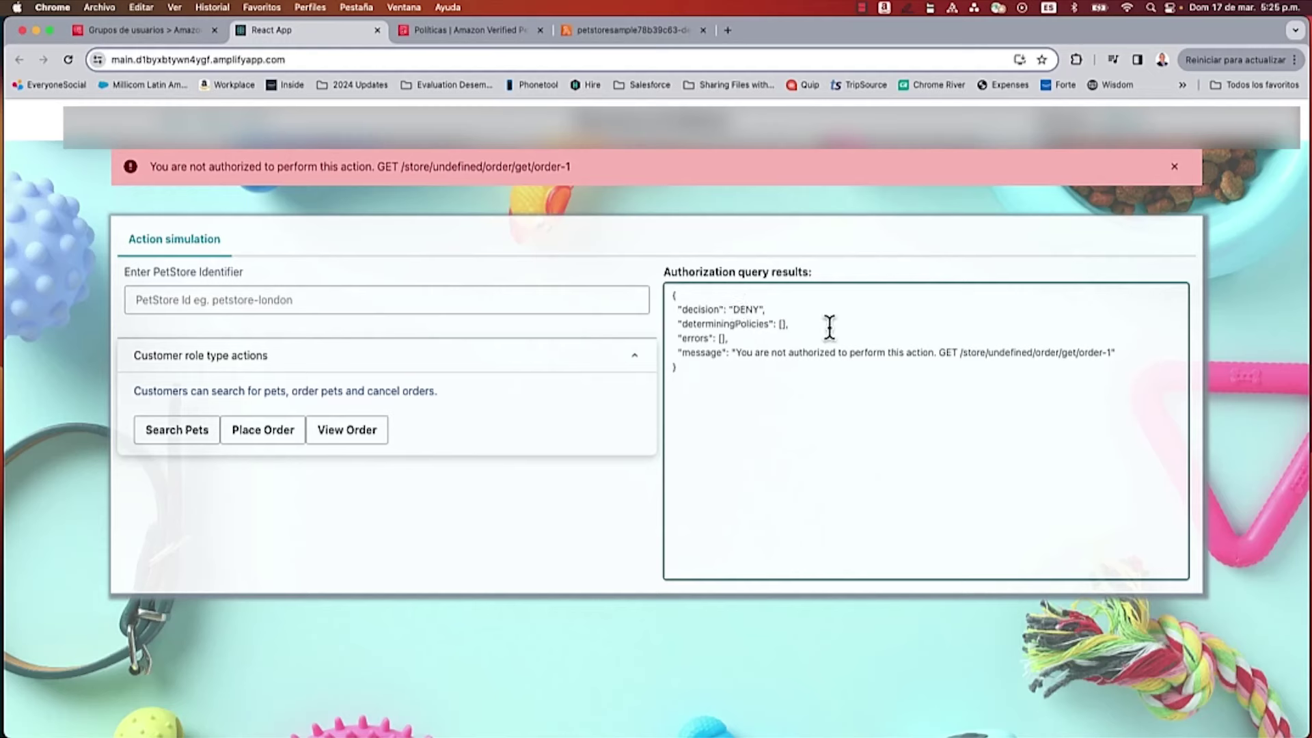
{"action": "triple_click", "coordinate": [961, 350]}
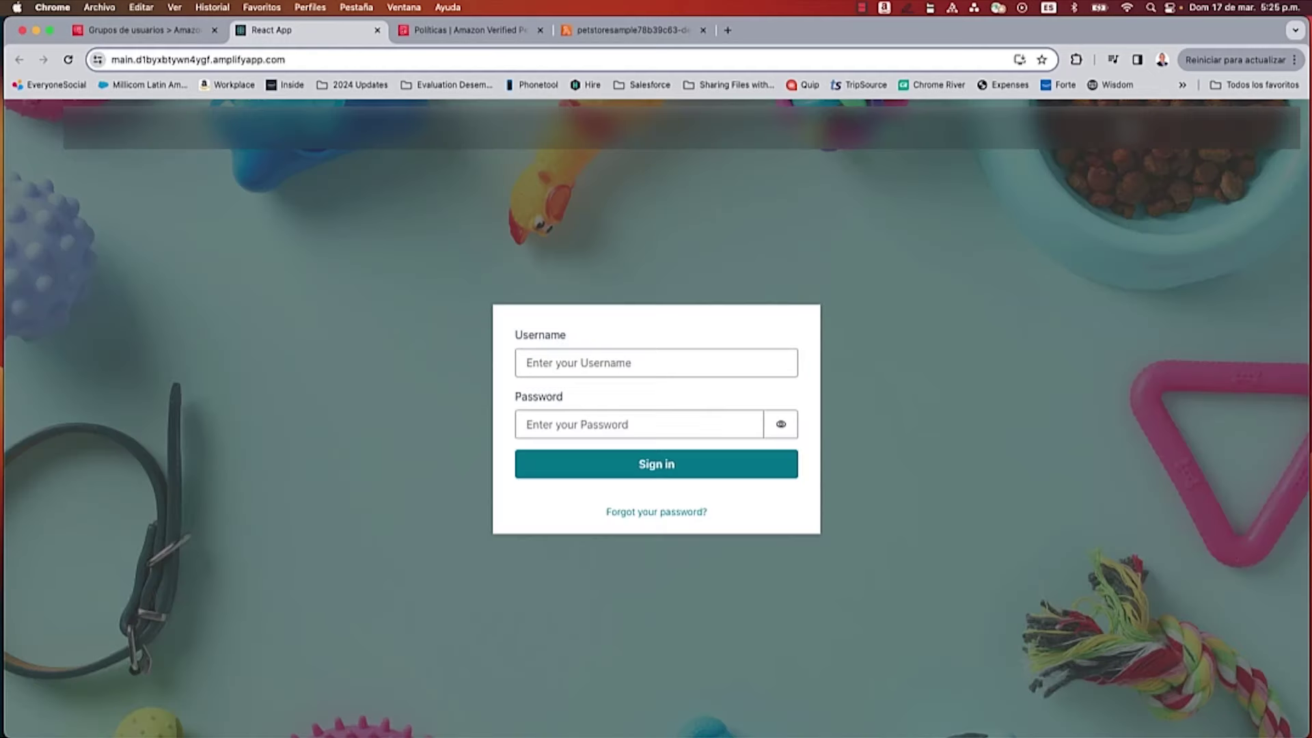
Step: Sign in to the PetStore app as a second test customer
{"action": "left_click", "coordinate": [685, 360]}
{"action": "type", "text": "abhi"}
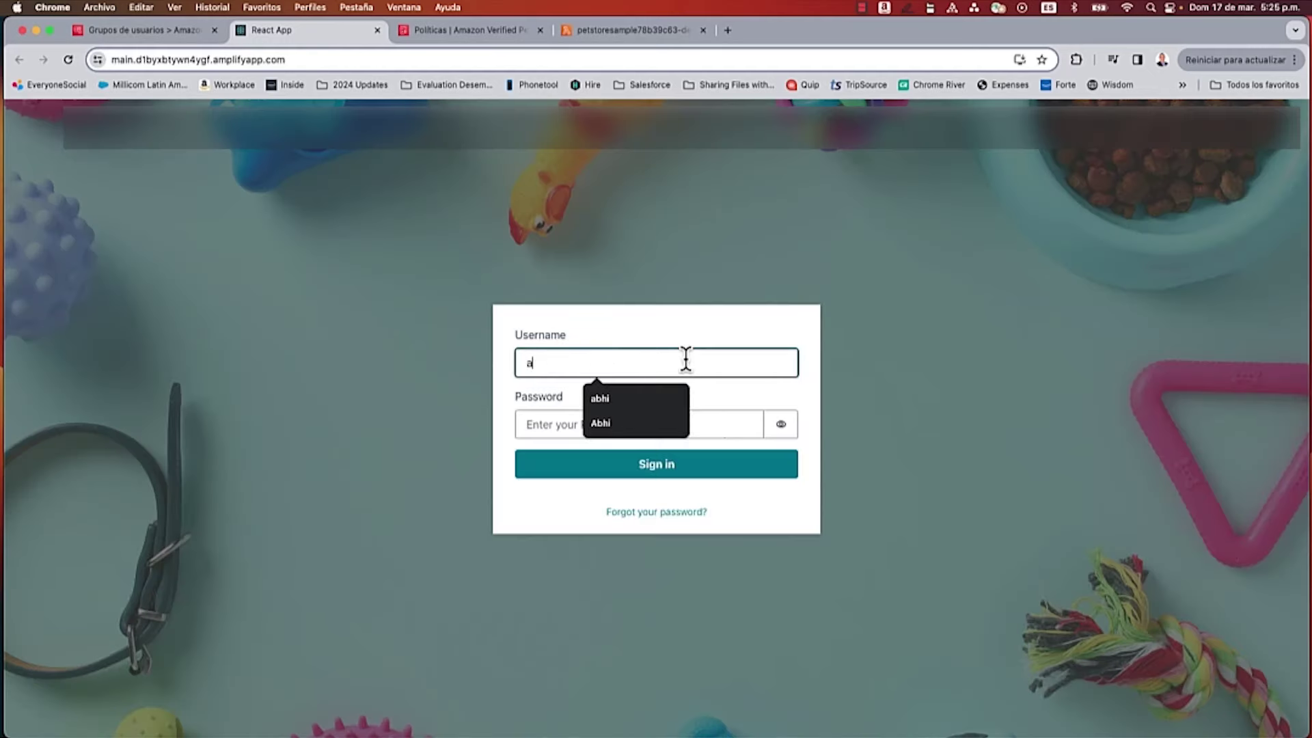
{"action": "left_click", "coordinate": [556, 421]}
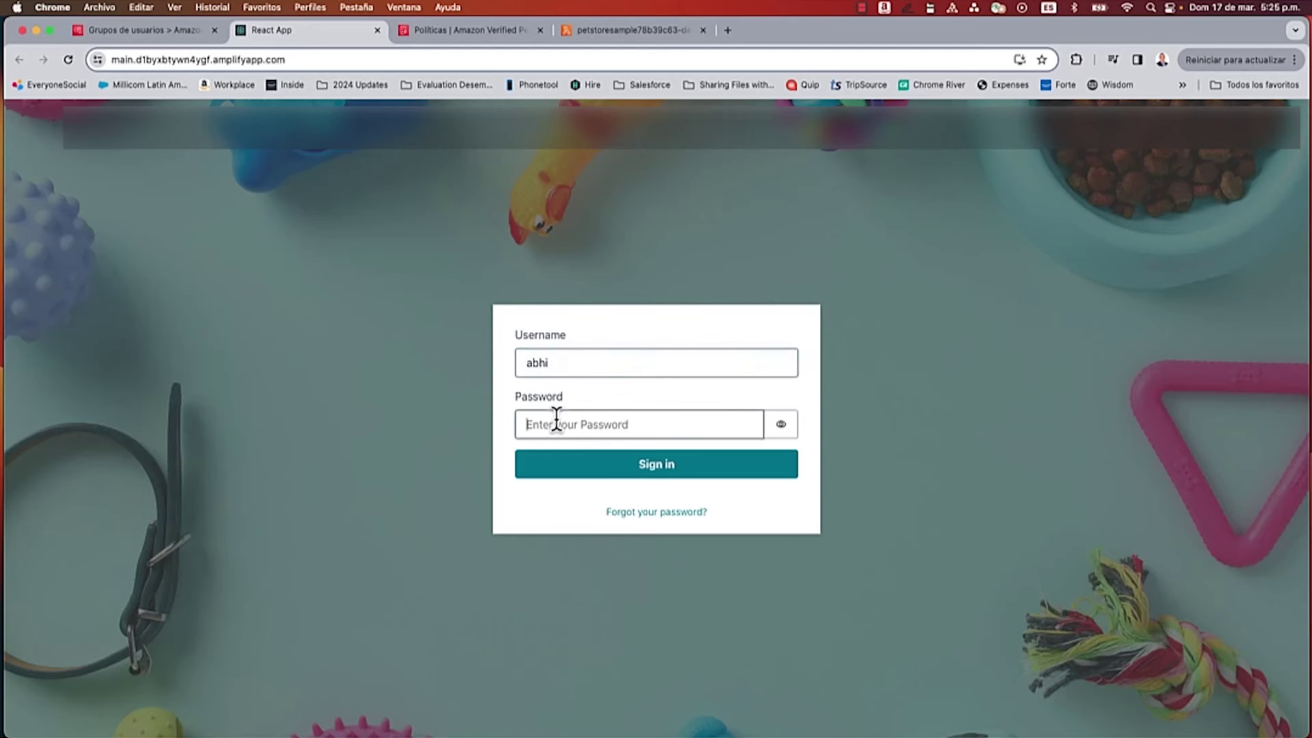
{"action": "type", "text": "aaaaaaa"}
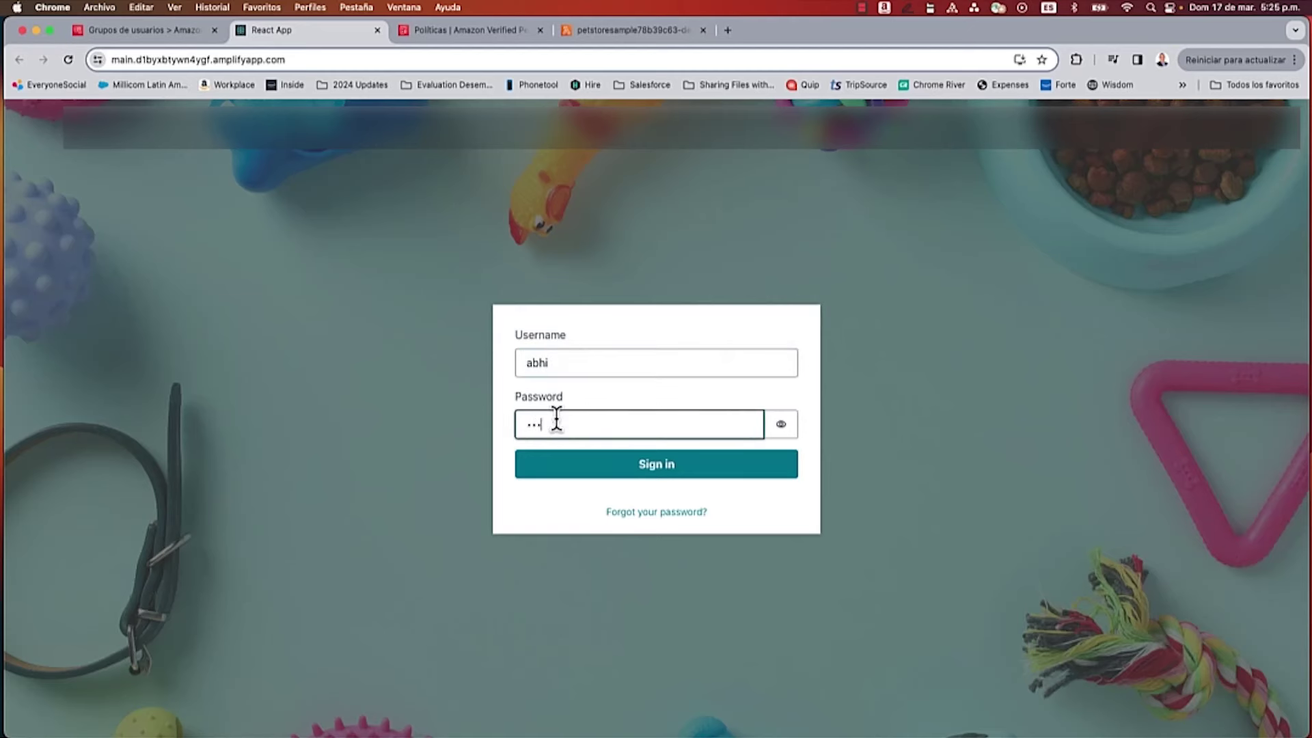
{"action": "type", "text": "aaa"}
{"action": "left_click", "coordinate": [615, 470]}
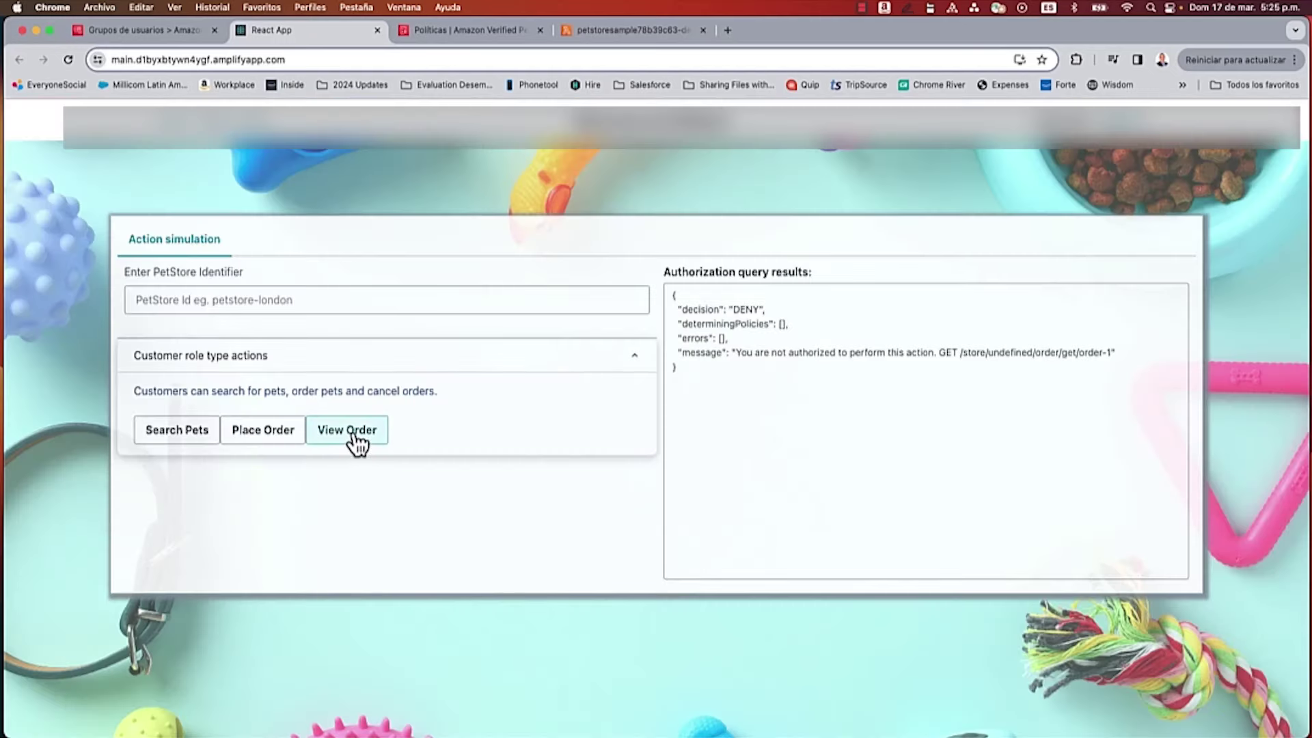
Step: View the order again, noting the ALLOW decision and determining policy ID against the policies list
{"action": "left_click", "coordinate": [355, 437]}
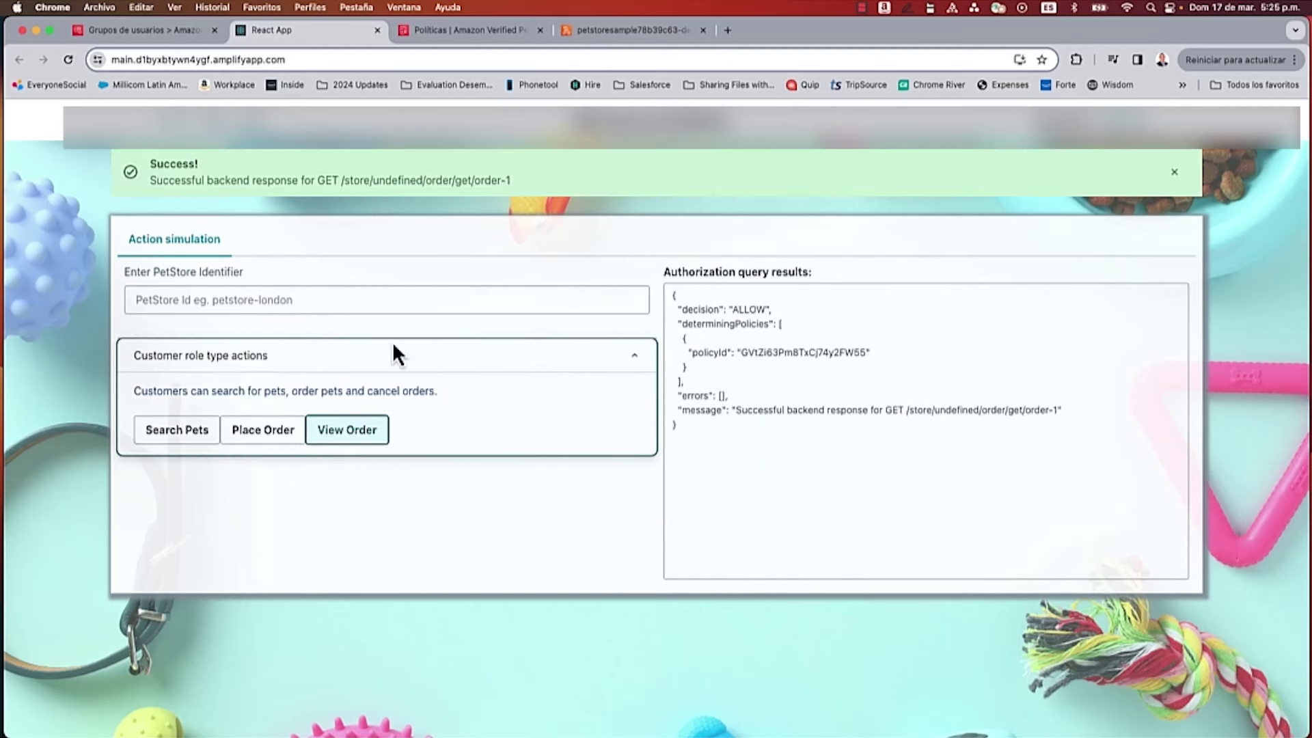
{"action": "left_click", "coordinate": [749, 309]}
{"action": "double_click", "coordinate": [748, 309]}
{"action": "double_click", "coordinate": [771, 352]}
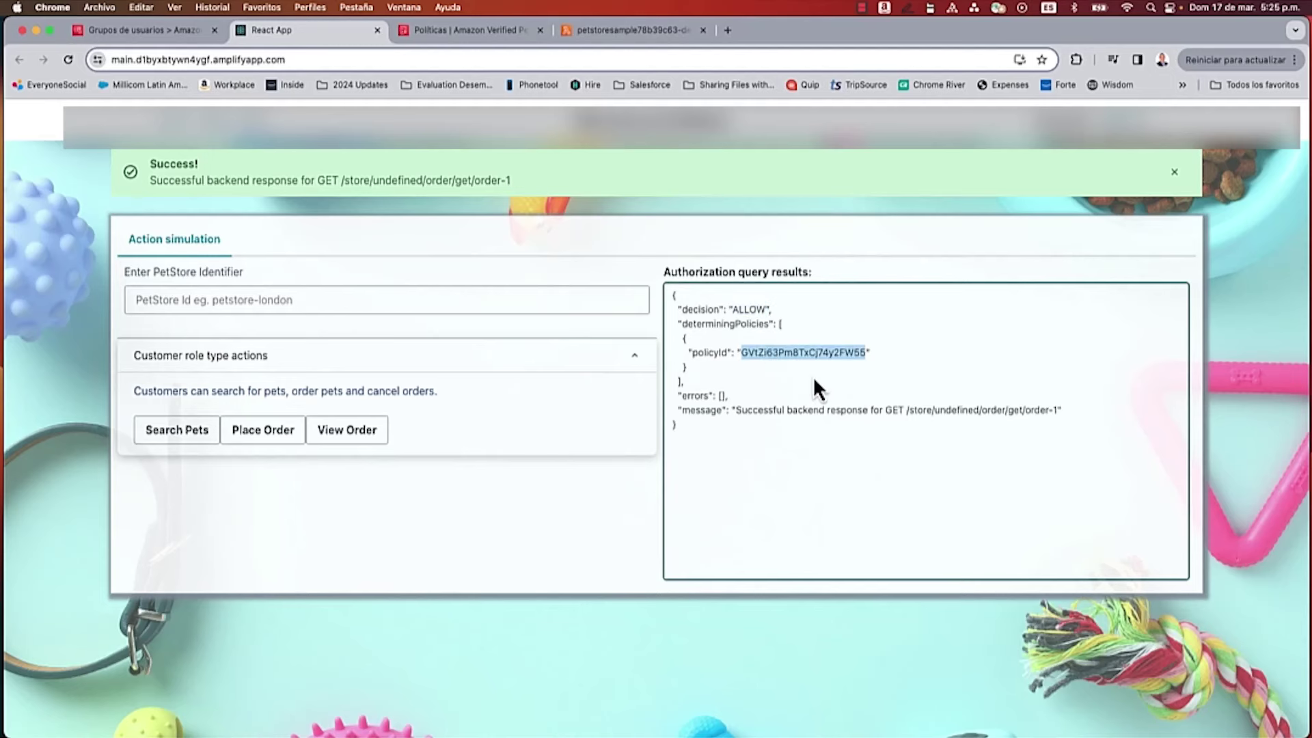
{"action": "left_click", "coordinate": [457, 33]}
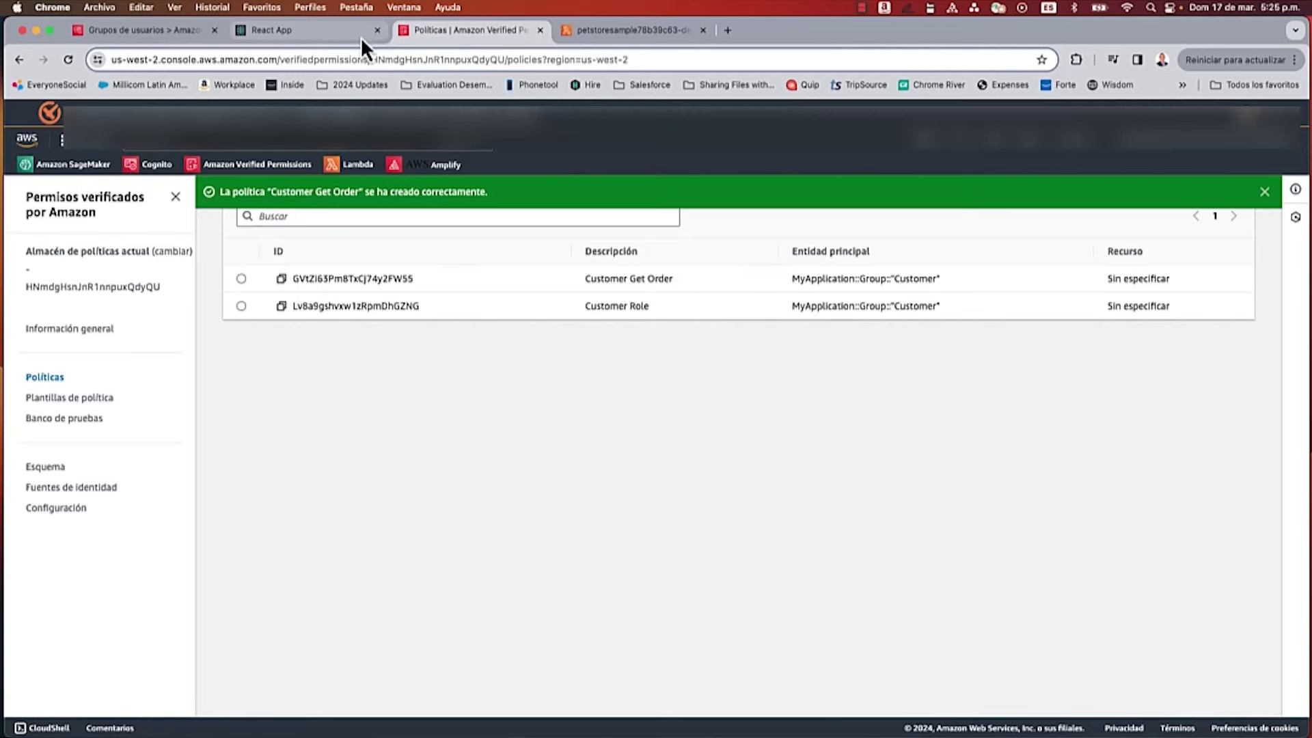
Step: Return to the PetStore app's sign-in form after comparing the policy IDs
{"action": "left_click", "coordinate": [318, 33]}
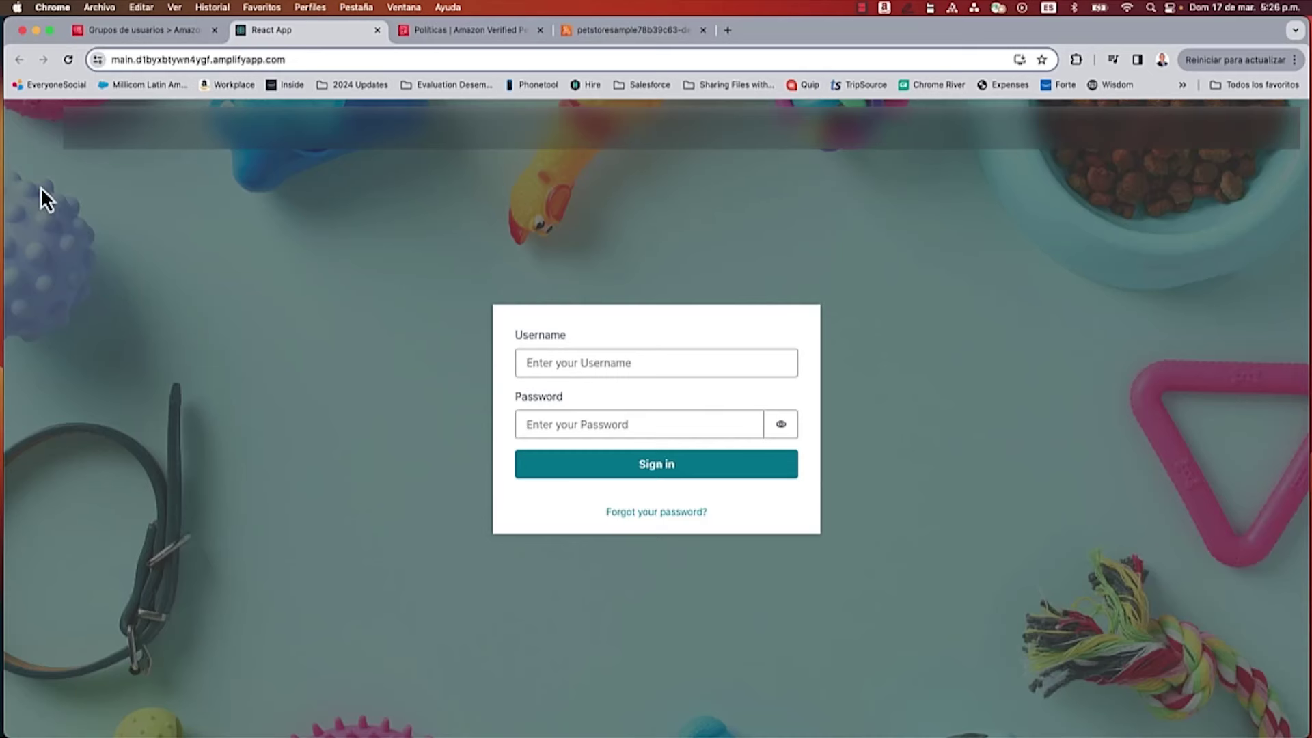
{"action": "left_click", "coordinate": [137, 31]}
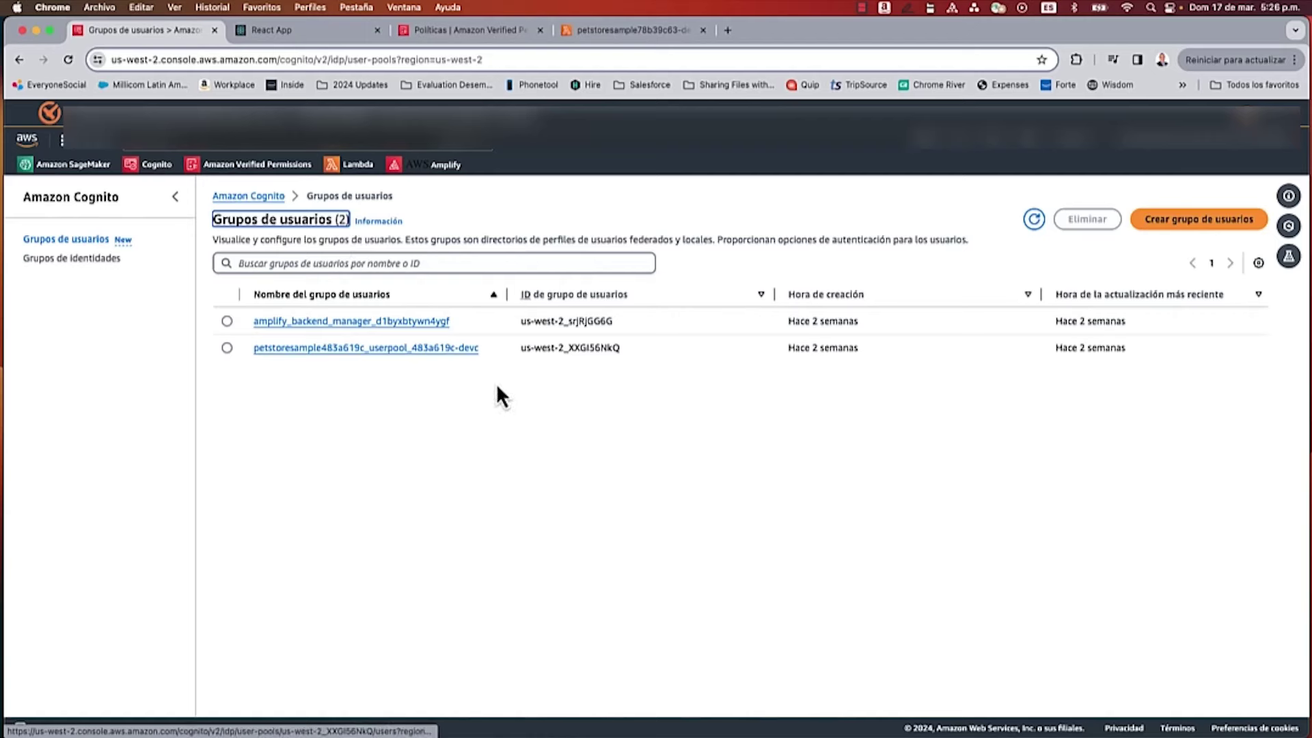
Step: Create a group named 'Store-Owner-Role' in the petstoresample user pool
{"action": "left_click", "coordinate": [364, 351]}
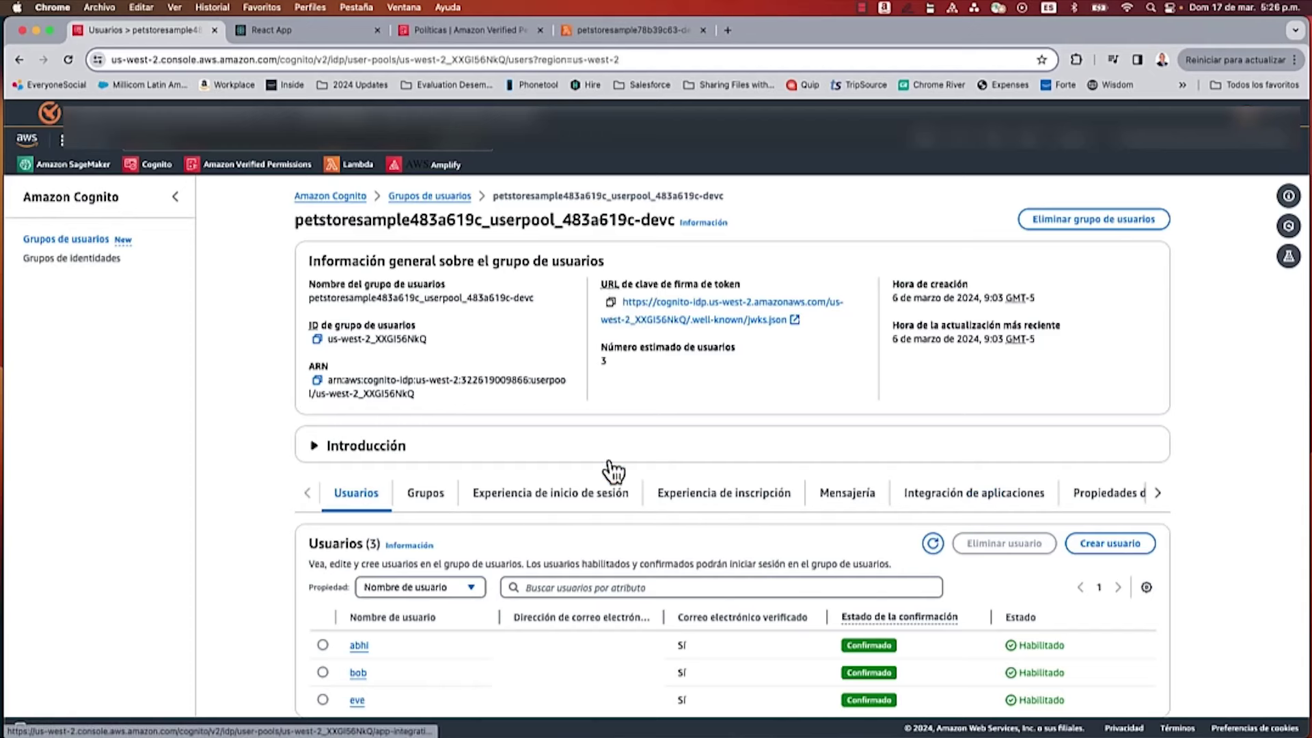
{"action": "left_click", "coordinate": [430, 498]}
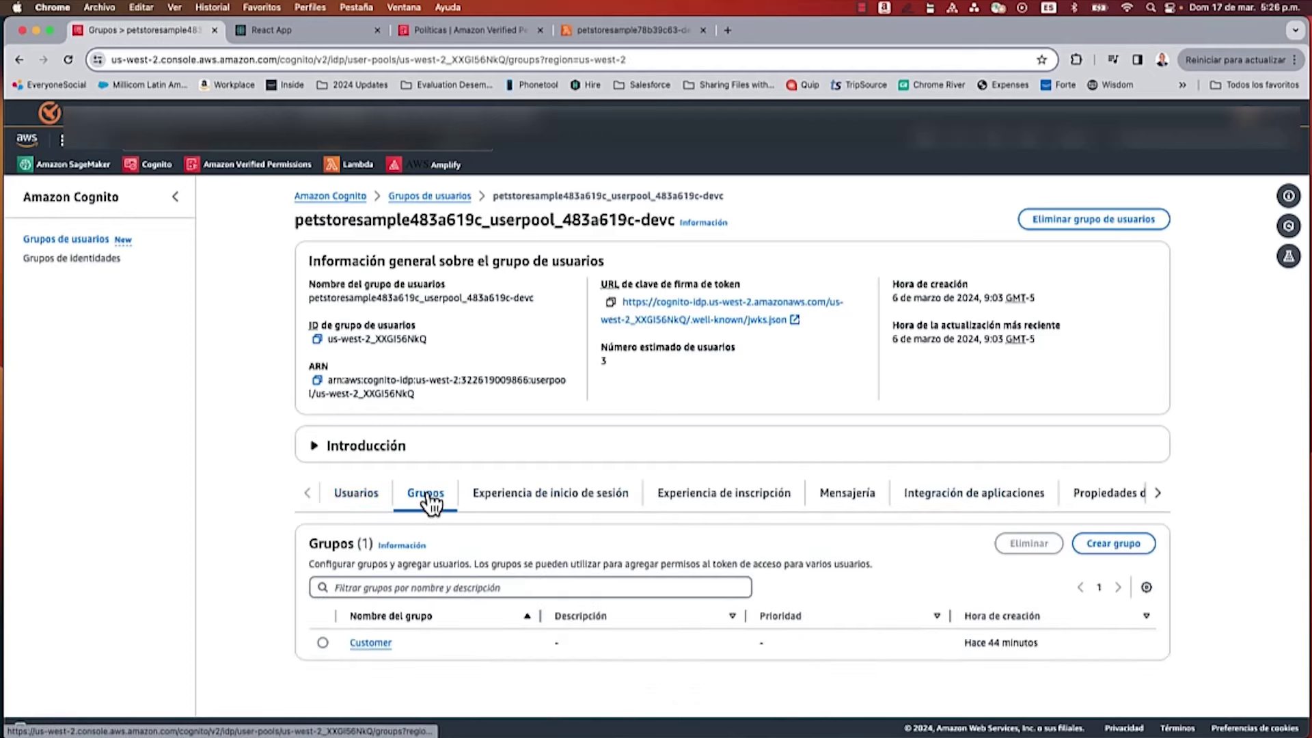
{"action": "left_click", "coordinate": [1112, 543]}
{"action": "left_click", "coordinate": [321, 347]}
{"action": "type", "text": "Store"}
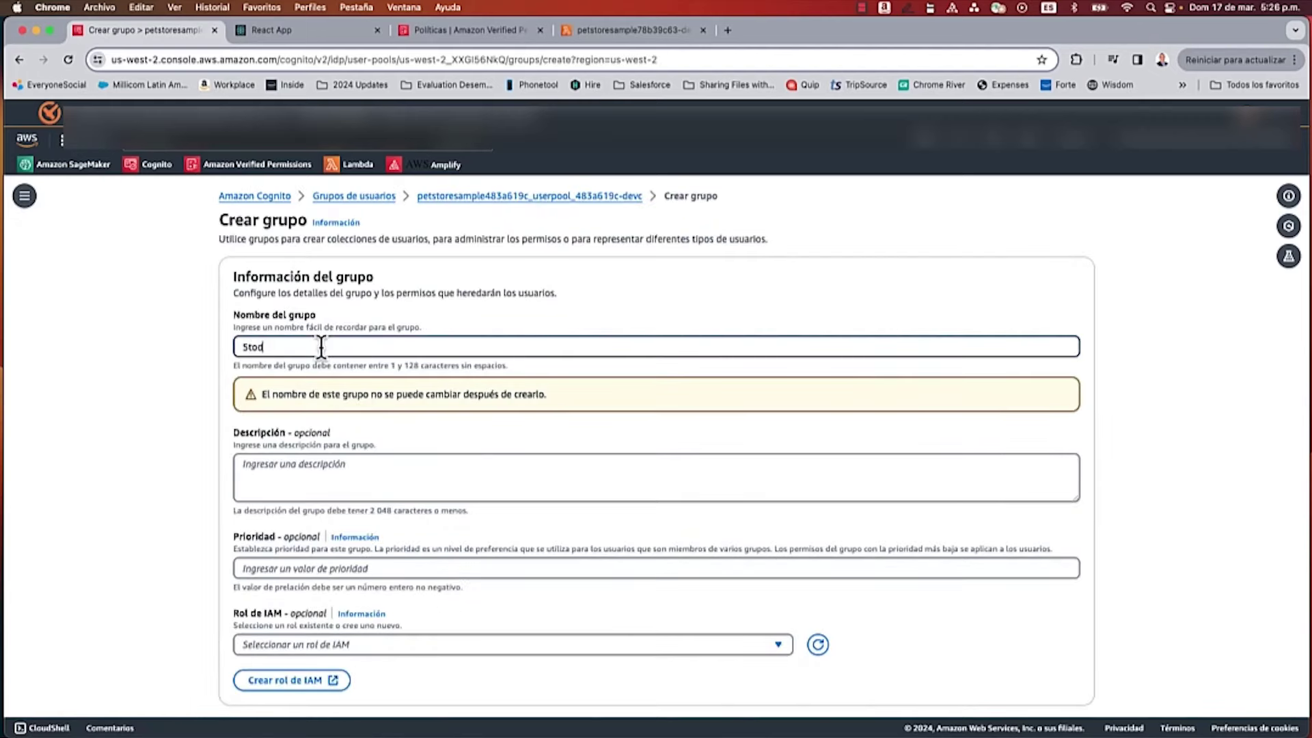
{"action": "type", "text": "-Owe"}
{"action": "type", "text": "ner"}
{"action": "key", "text": "BackSpace"}
{"action": "key", "text": "BackSpace"}
{"action": "key", "text": "BackSpace"}
{"action": "type", "text": "ner-"}
{"action": "type", "text": "Role"}
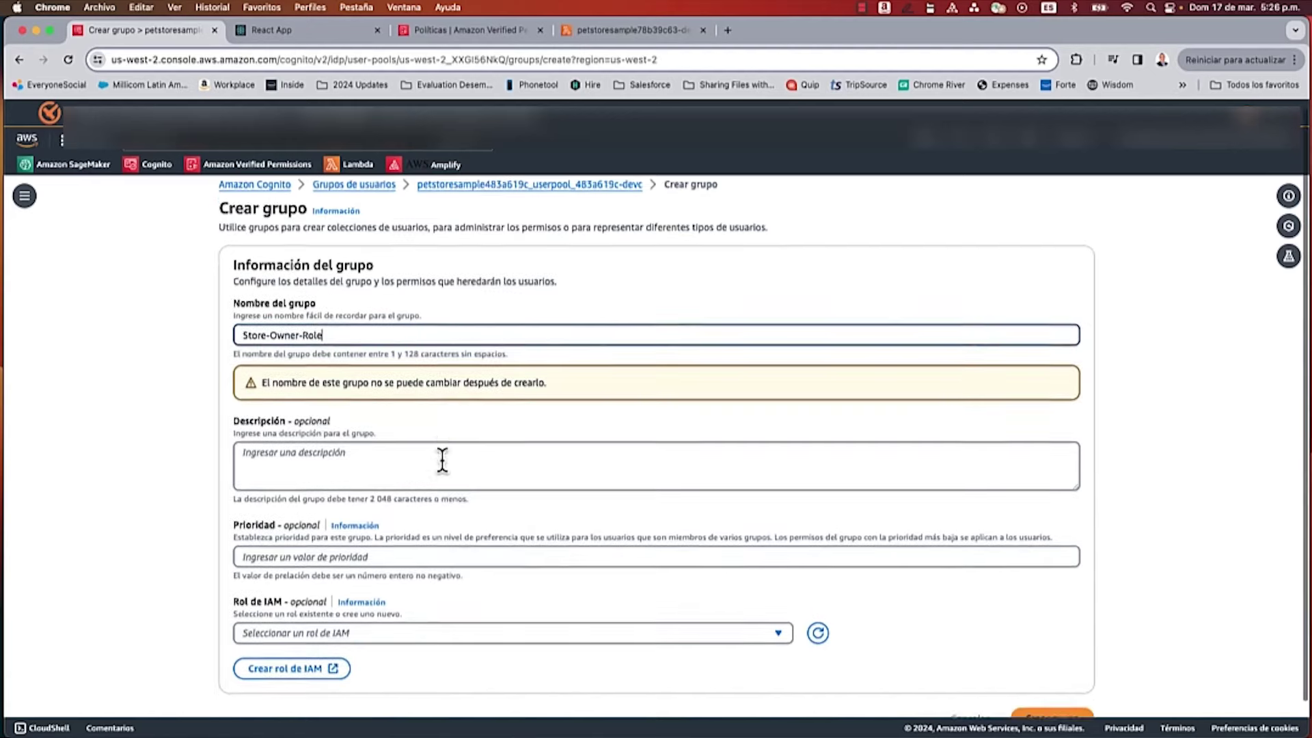
{"action": "scroll", "coordinate": [439, 460], "scroll_direction": "down", "scroll_amount": 1}
{"action": "type", "text": "e"}
{"action": "left_click", "coordinate": [1037, 683]}
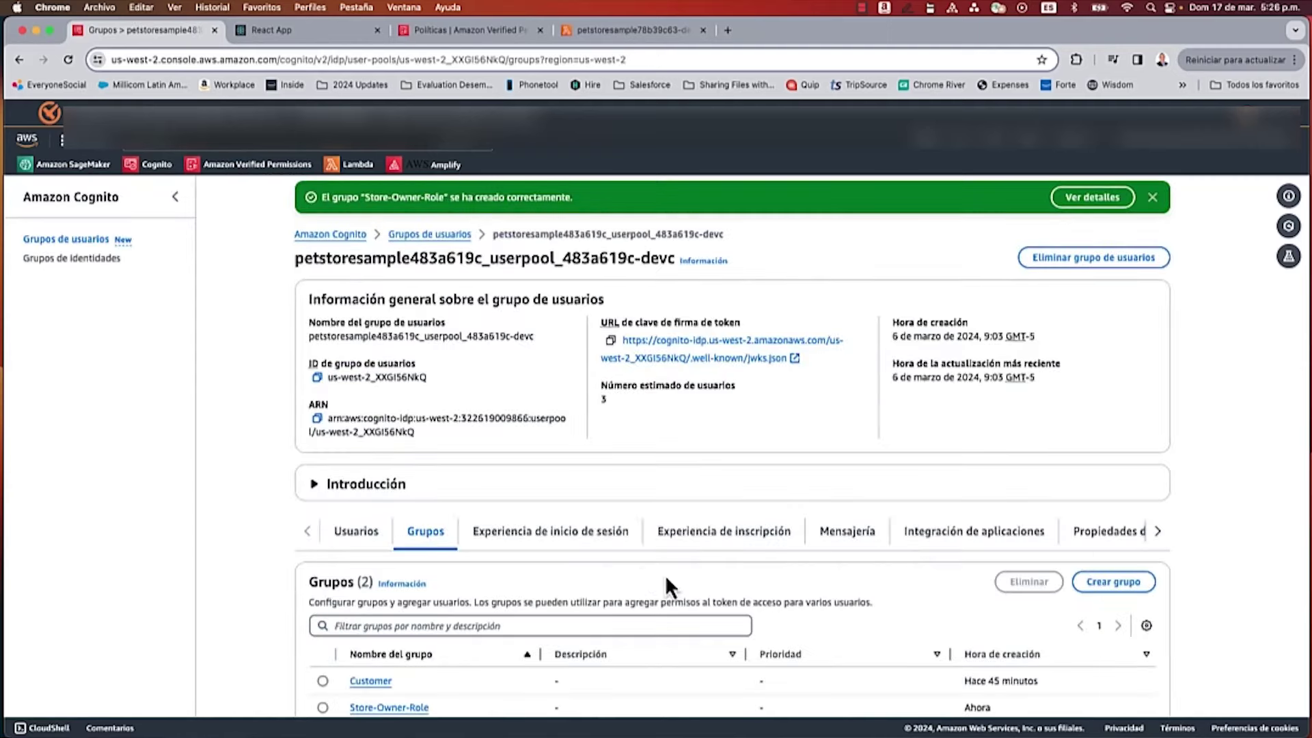
Step: Open the Store-Owner-Role group and check the last pool user's details
{"action": "scroll", "coordinate": [641, 566], "scroll_direction": "down", "scroll_amount": 1}
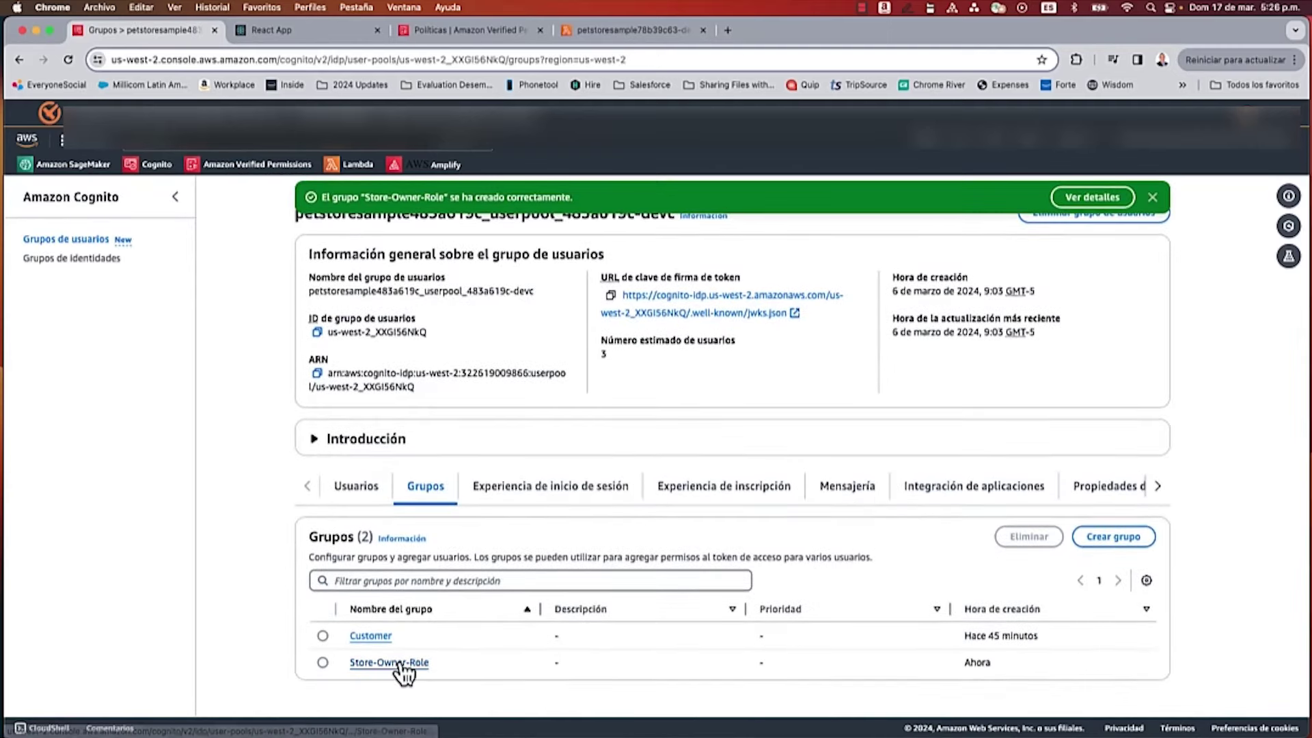
{"action": "left_click", "coordinate": [402, 664]}
{"action": "left_click", "coordinate": [1071, 410]}
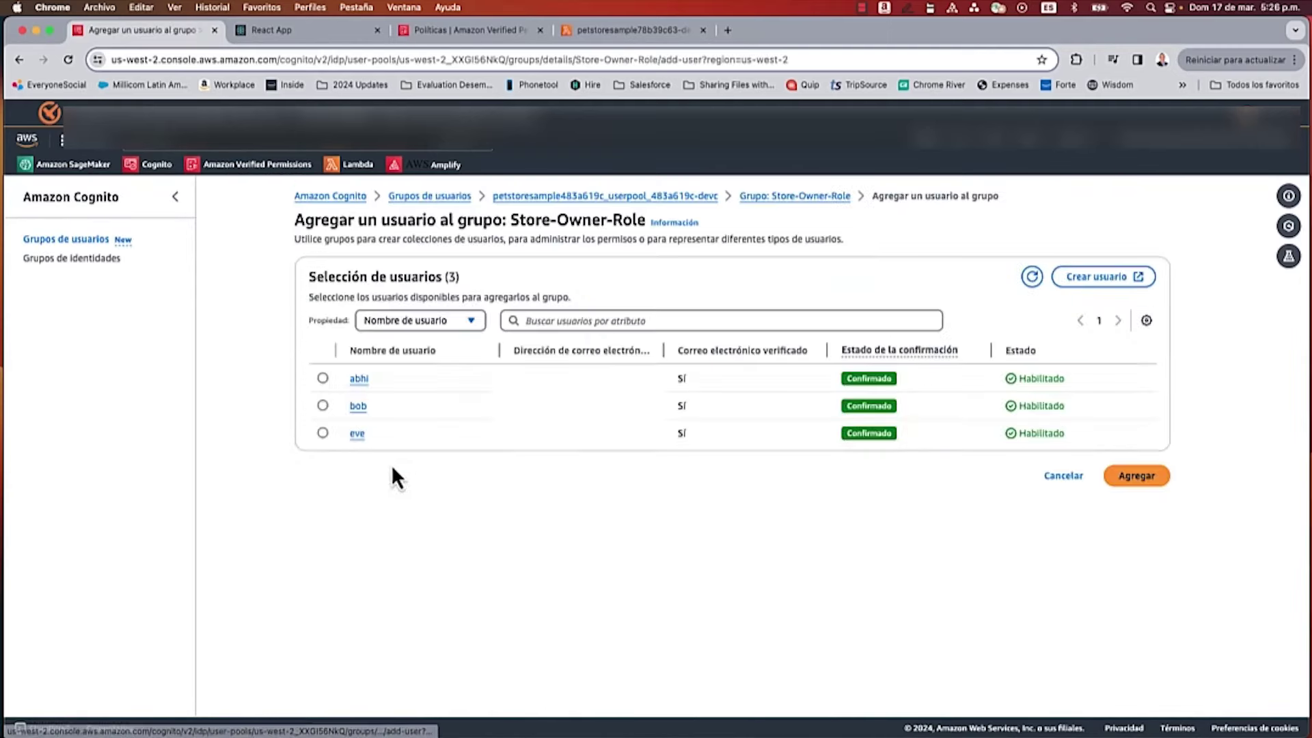
{"action": "left_click", "coordinate": [357, 437]}
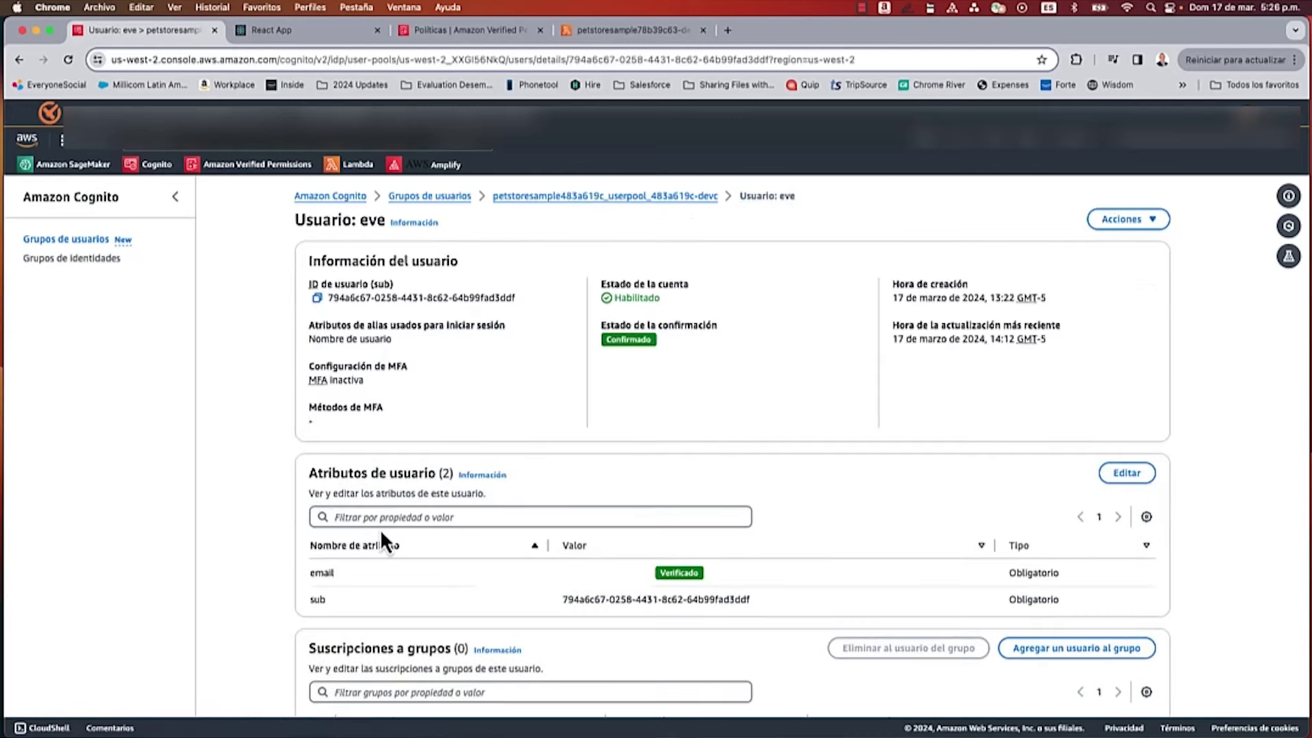
{"action": "scroll", "coordinate": [380, 529], "scroll_direction": "down", "scroll_amount": 3}
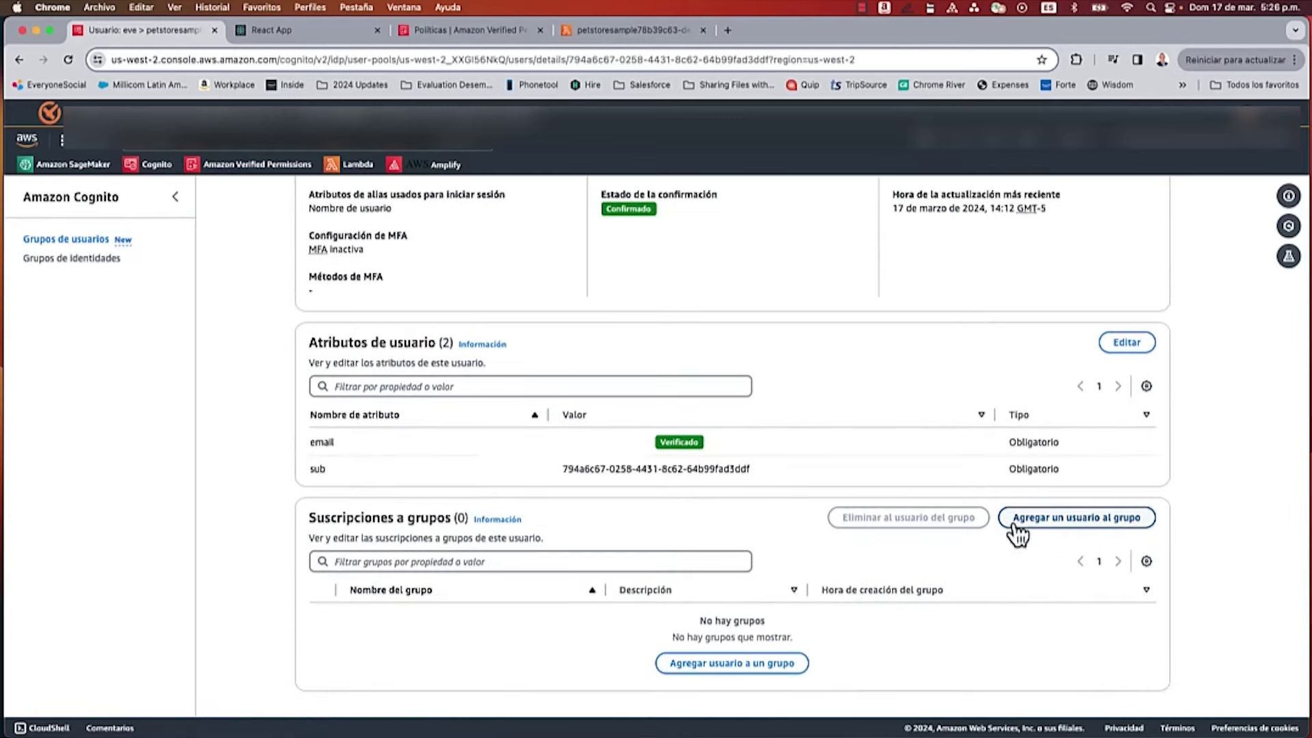
{"action": "scroll", "coordinate": [572, 459], "scroll_direction": "up", "scroll_amount": 3}
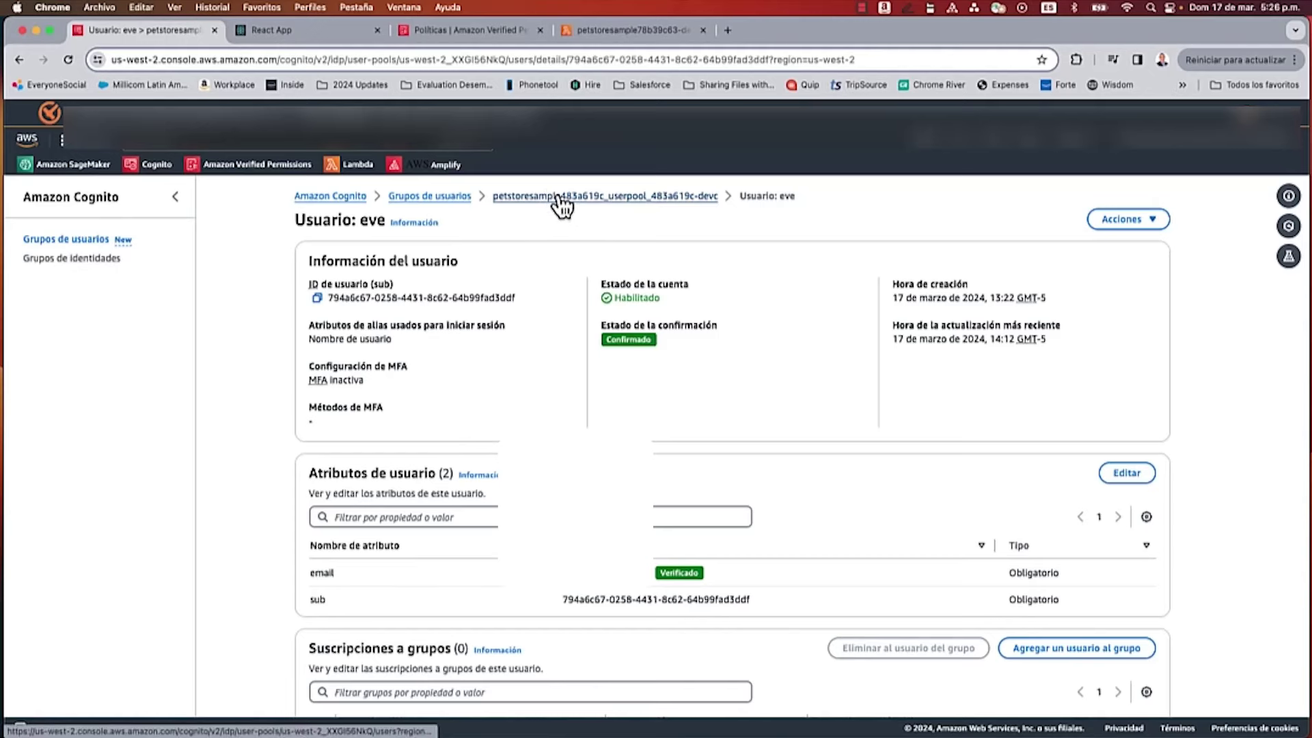
{"action": "left_click", "coordinate": [560, 198]}
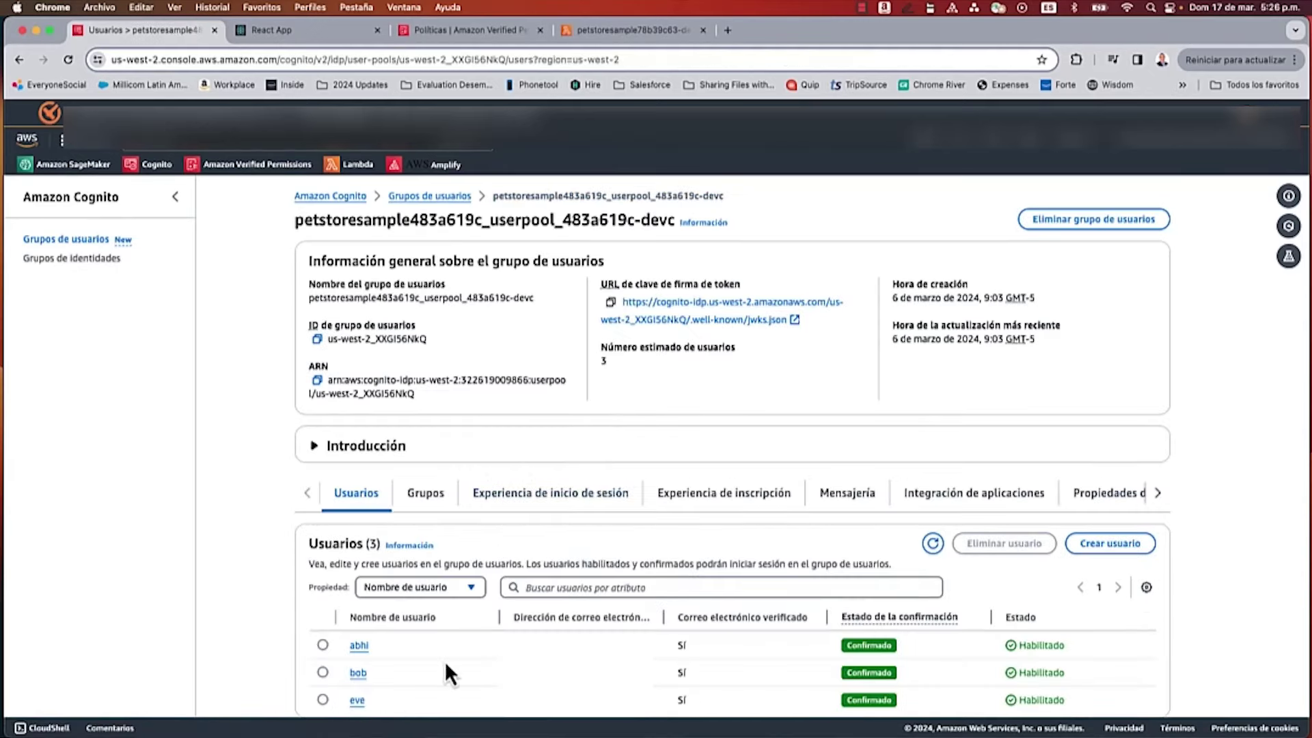
Step: Add the third pool user as a member of the Store-Owner-Role group
{"action": "left_click", "coordinate": [440, 504]}
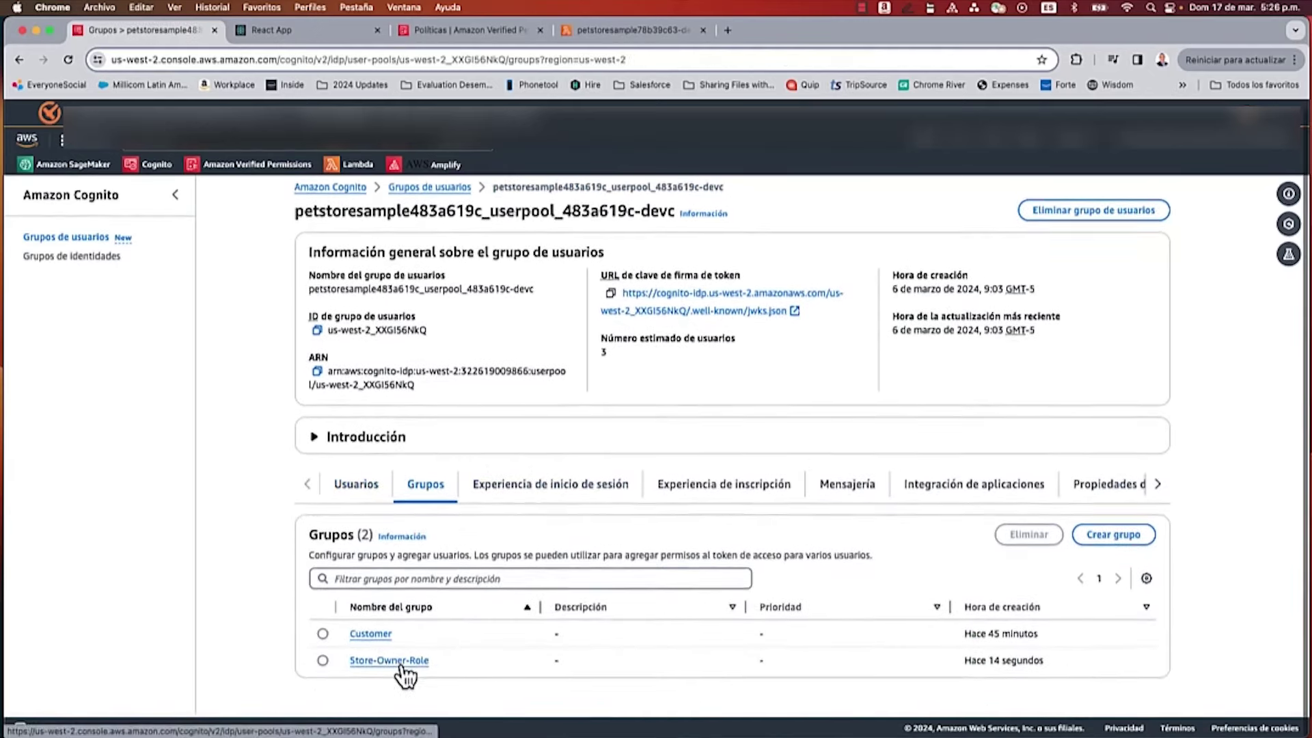
{"action": "left_click", "coordinate": [400, 664]}
{"action": "left_click", "coordinate": [1014, 395]}
{"action": "left_click", "coordinate": [323, 433]}
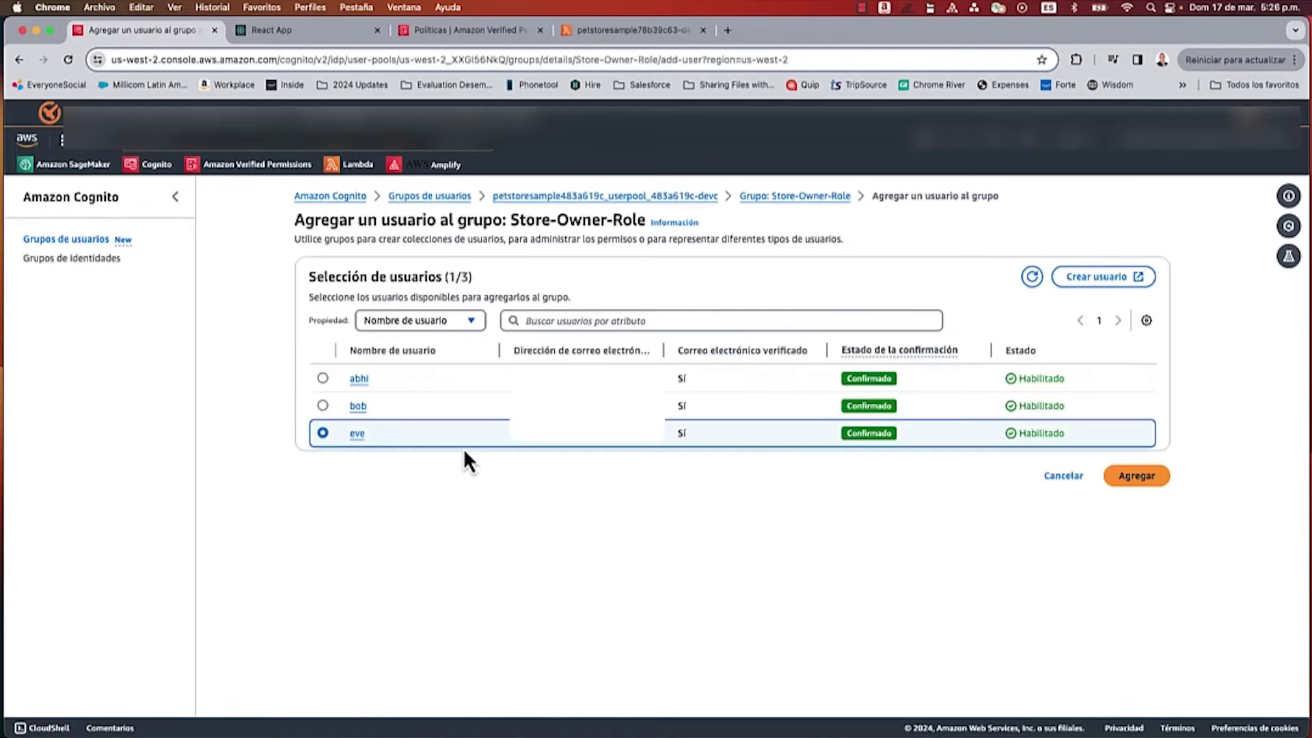
{"action": "left_click", "coordinate": [1139, 478]}
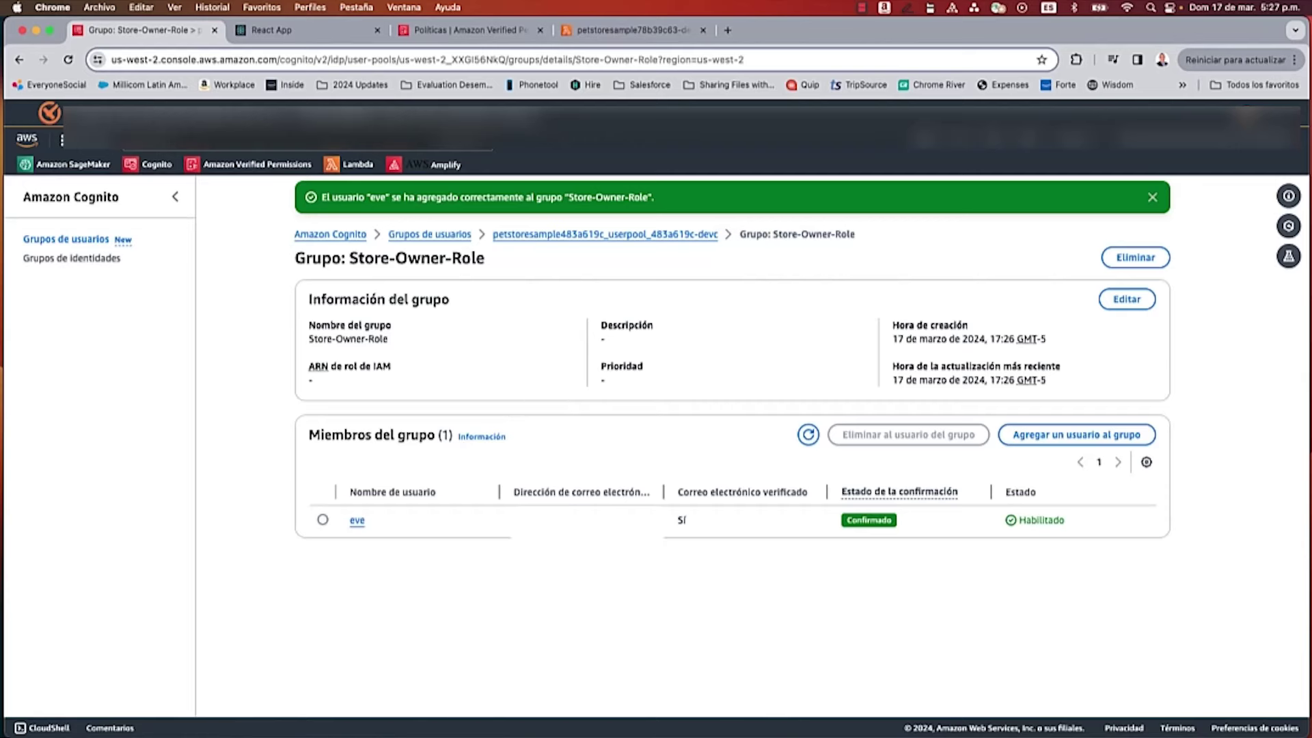
{"action": "left_click", "coordinate": [482, 33]}
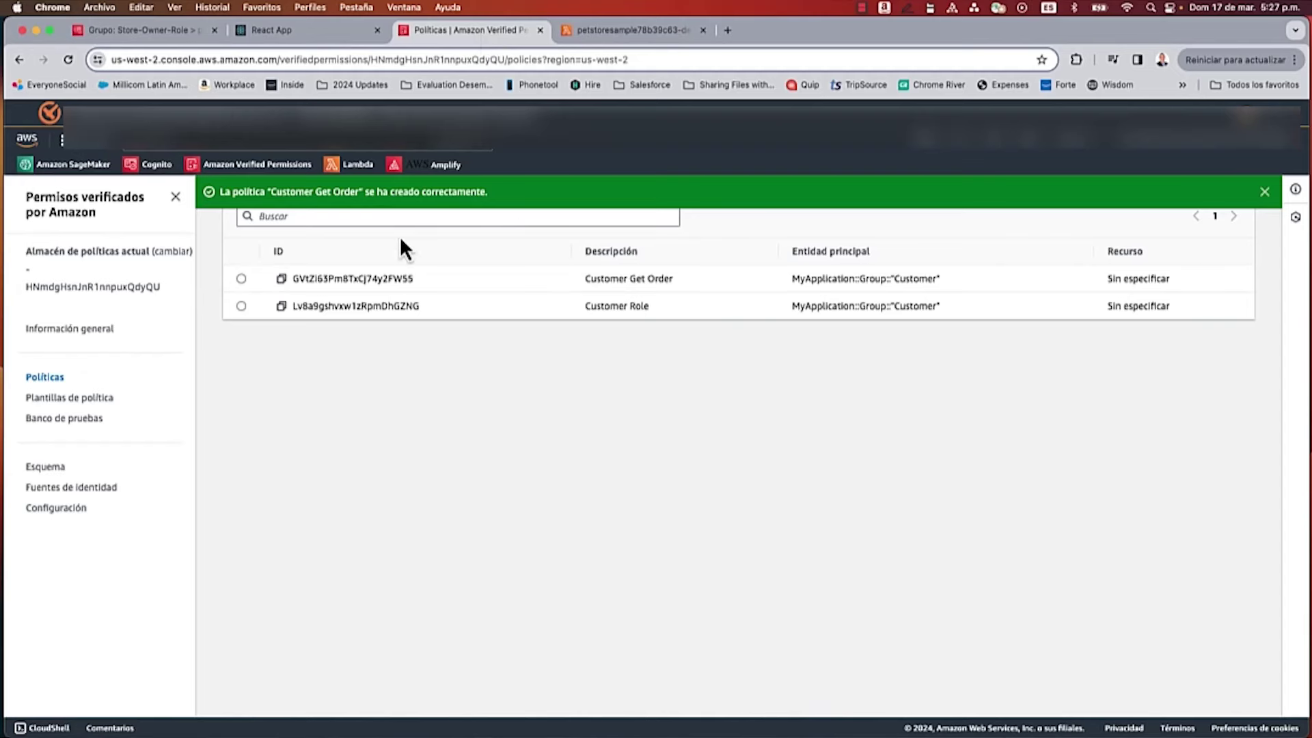
Step: Begin another static policy in Verified Permissions
{"action": "scroll", "coordinate": [410, 252], "scroll_direction": "up", "scroll_amount": 3}
{"action": "left_click", "coordinate": [1187, 277]}
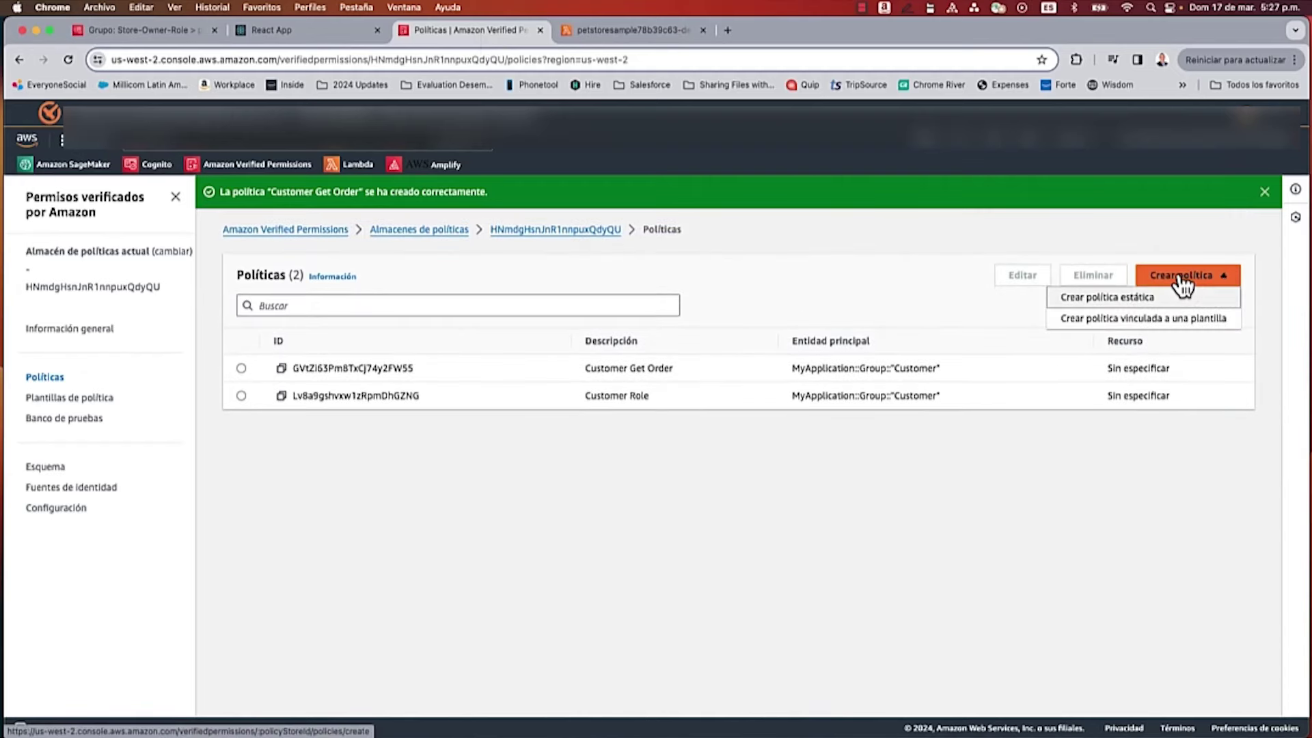
{"action": "left_click", "coordinate": [1108, 298]}
{"action": "scroll", "coordinate": [483, 433], "scroll_direction": "down", "scroll_amount": 5}
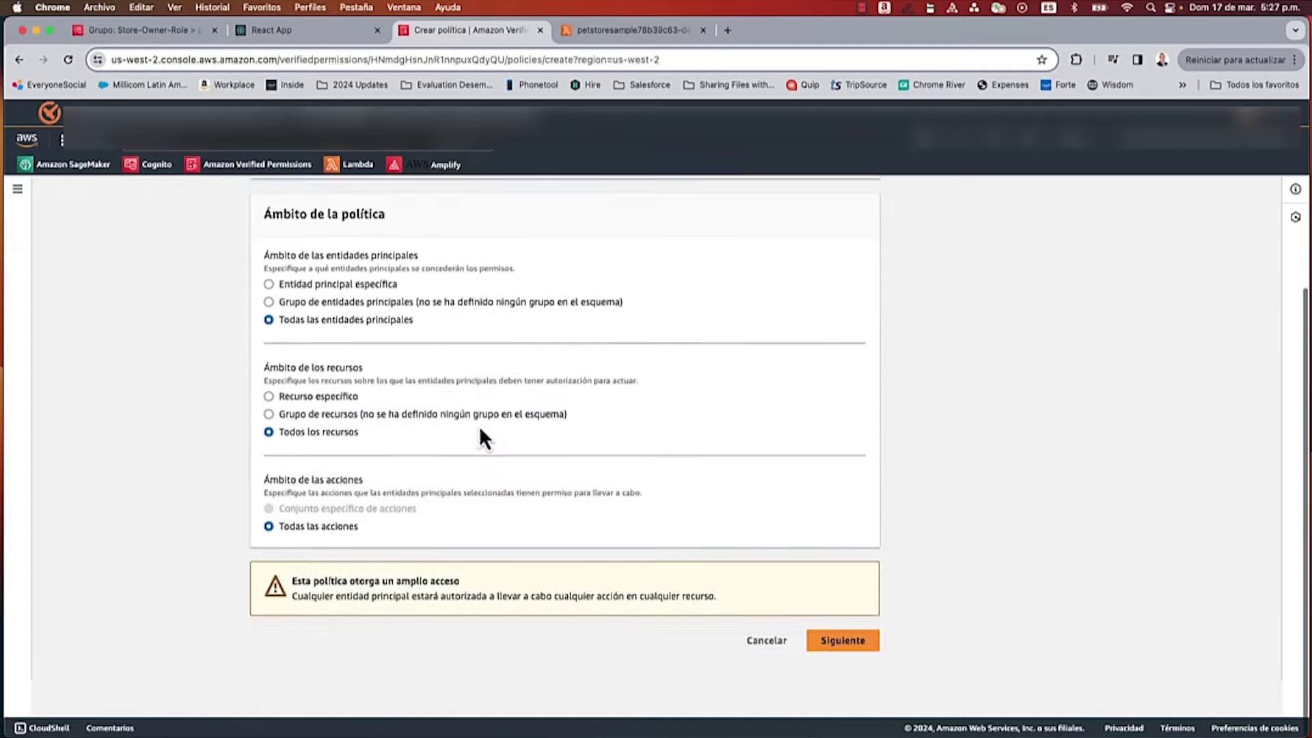
{"action": "left_click", "coordinate": [853, 691]}
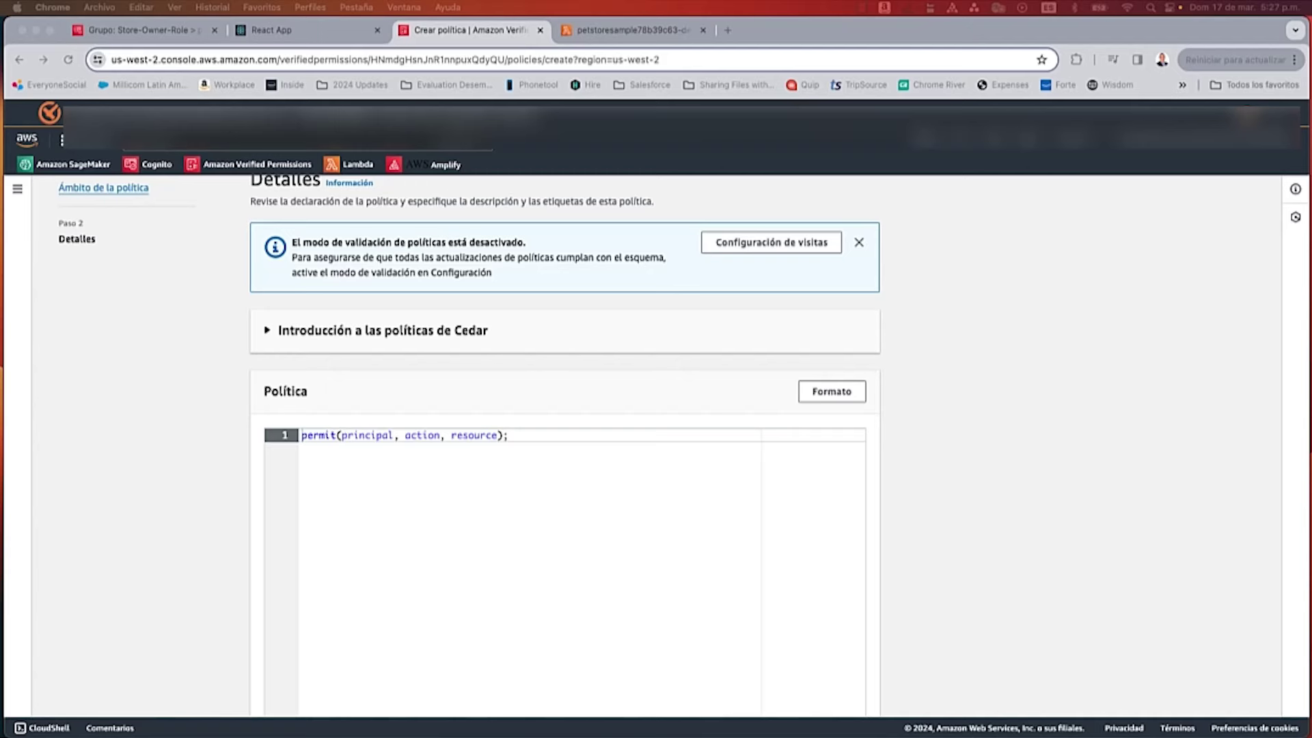
Step: Replace the default text with the Cedar policy granting Store-Owner-Role GetStoreInventory and ListOrders
{"action": "left_click", "coordinate": [395, 435]}
{"action": "key", "text": "super+a"}
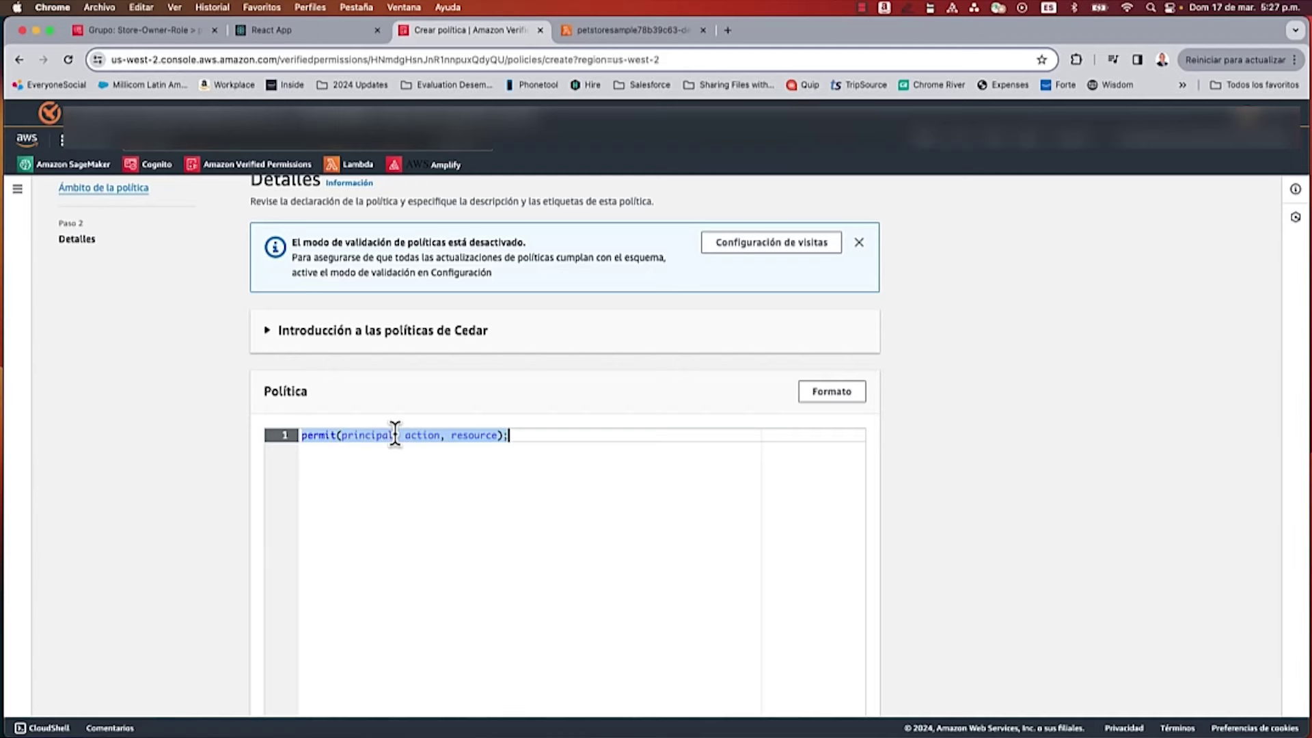
{"action": "type", "text": "permit (     principal in MyApplication::Group::\"Store-Owner-Role\",     action in [         MyApplication::Action::\"GetStoreInventory\",         MyApplication::Action::\"ListOrders\"     ],     resource );"}
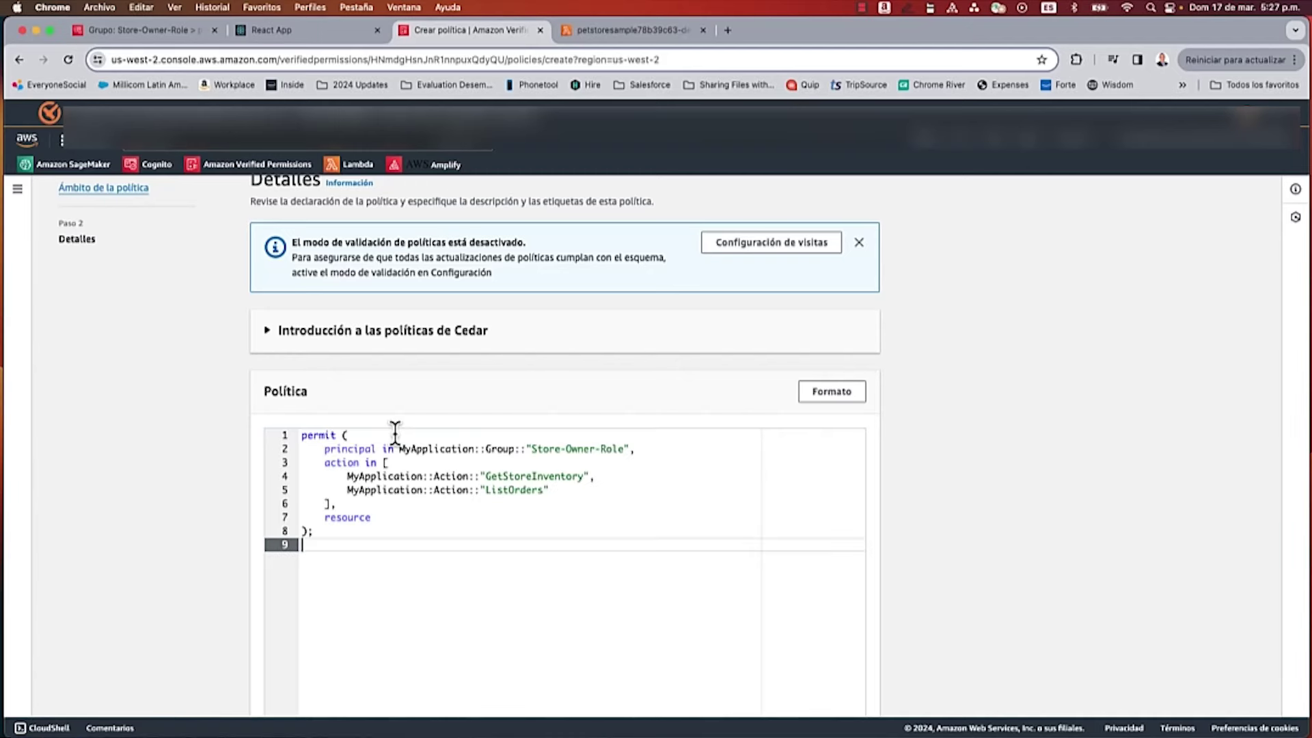
{"action": "key", "text": "BackSpace"}
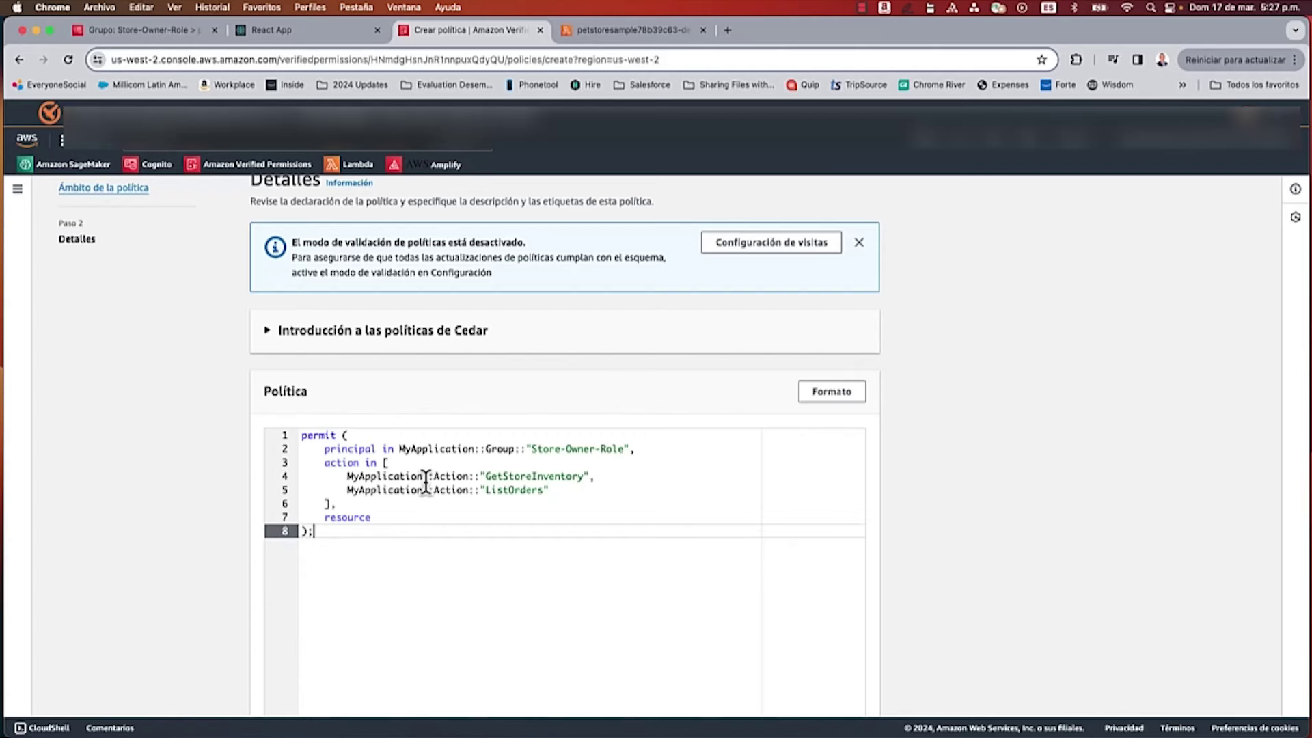
{"action": "scroll", "coordinate": [425, 482], "scroll_direction": "down", "scroll_amount": 3}
{"action": "scroll", "coordinate": [426, 483], "scroll_direction": "down", "scroll_amount": 1}
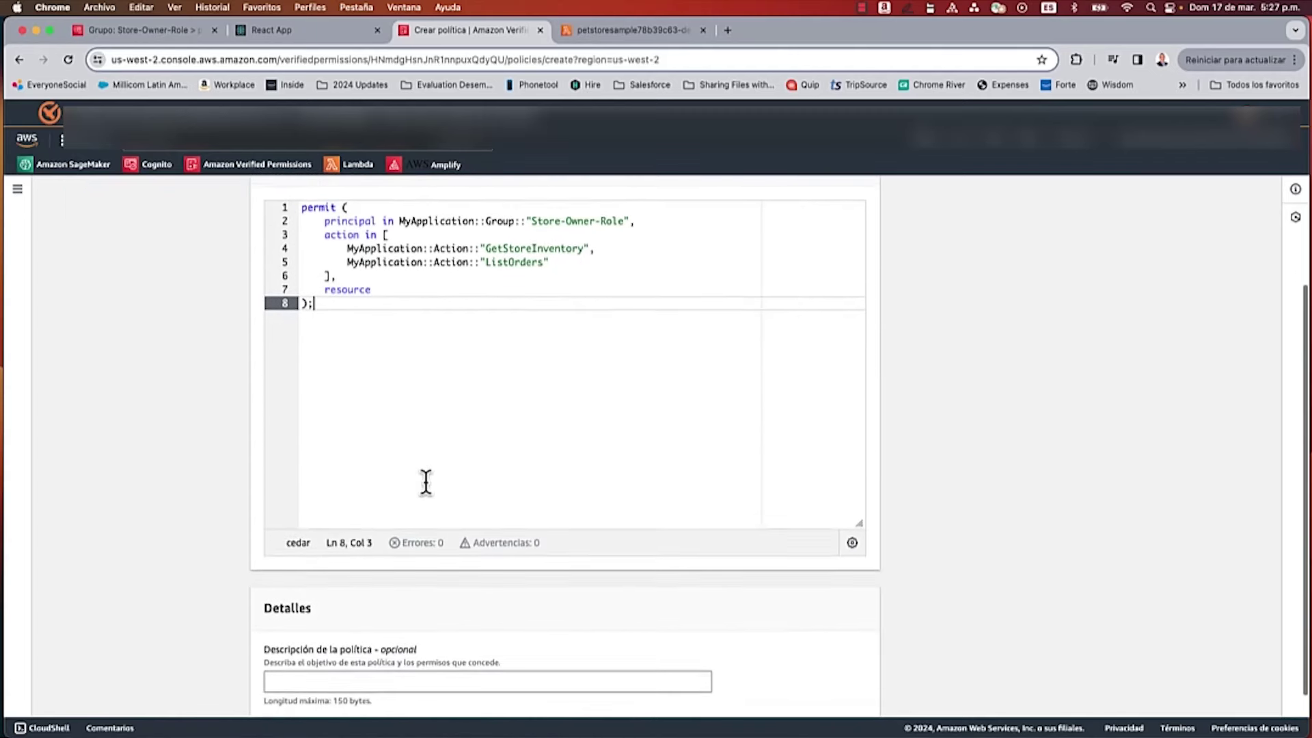
{"action": "triple_click", "coordinate": [566, 220]}
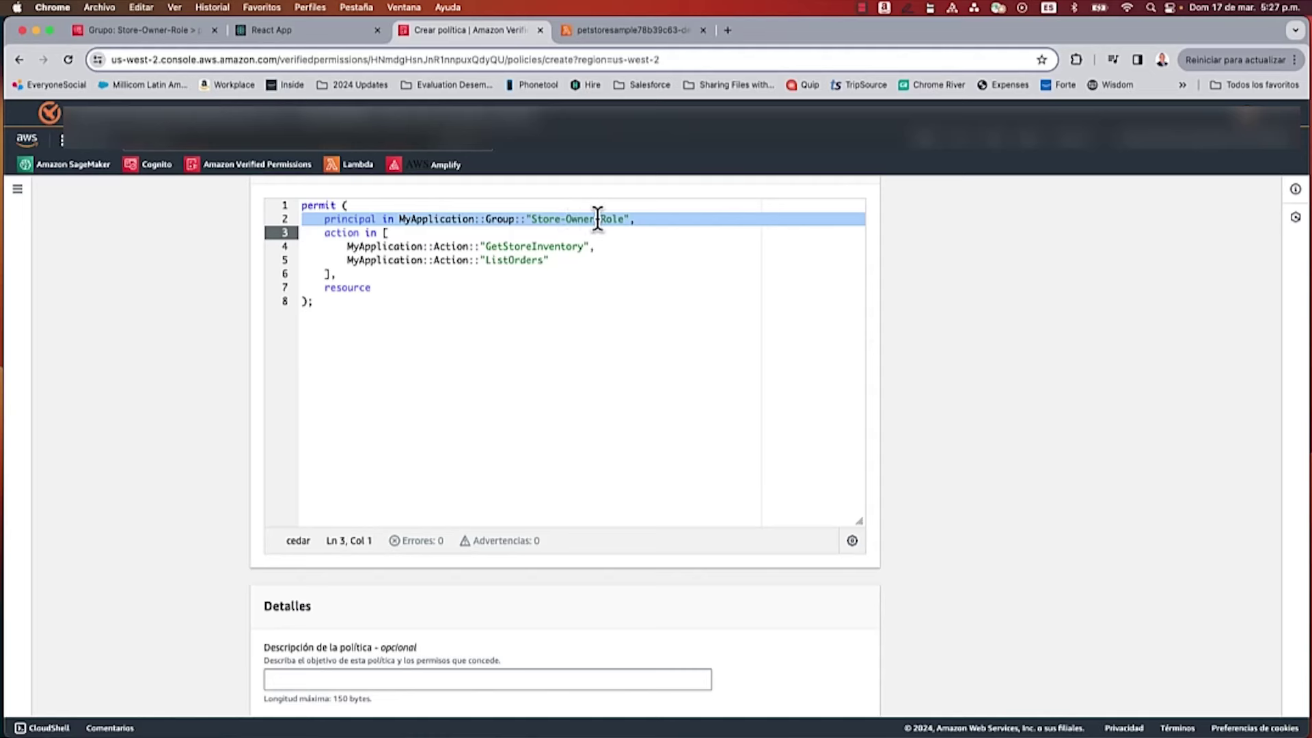
{"action": "double_click", "coordinate": [537, 246]}
{"action": "double_click", "coordinate": [522, 260]}
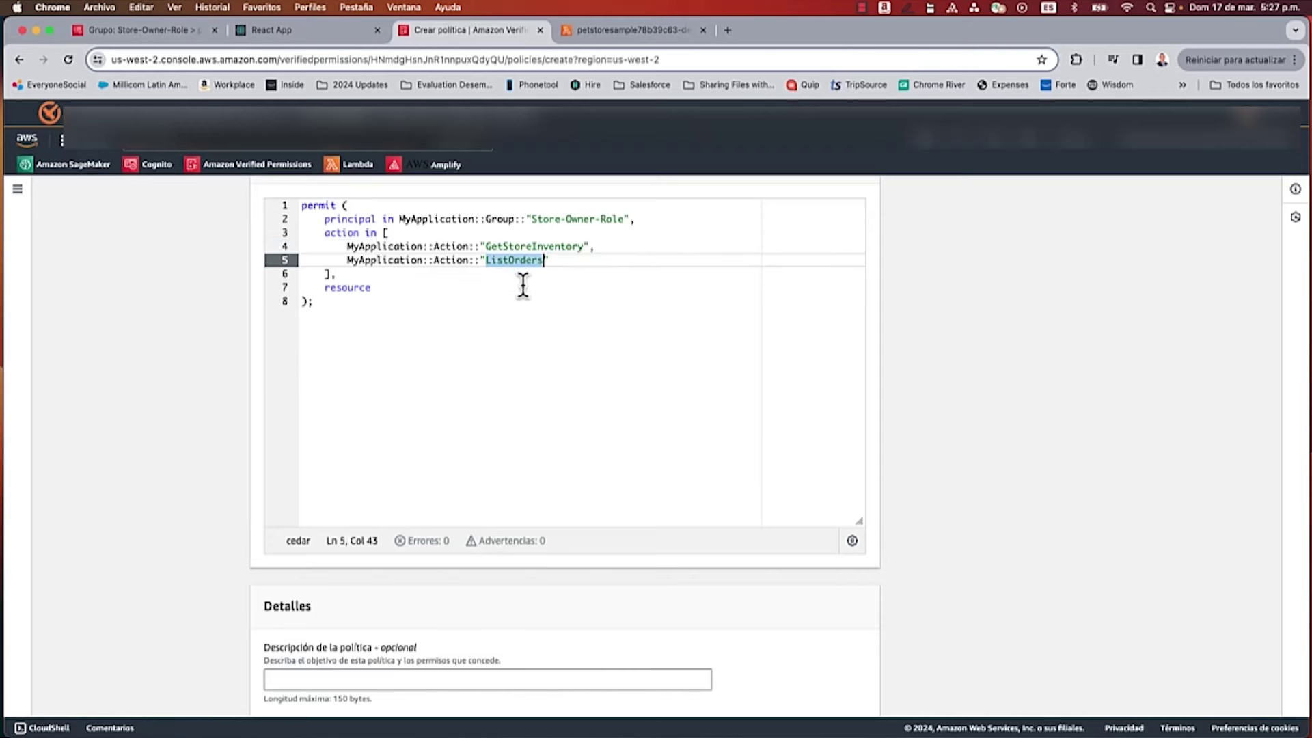
Step: Describe the policy as 'Store Owner Role' and create it
{"action": "scroll", "coordinate": [478, 383], "scroll_direction": "down", "scroll_amount": 1}
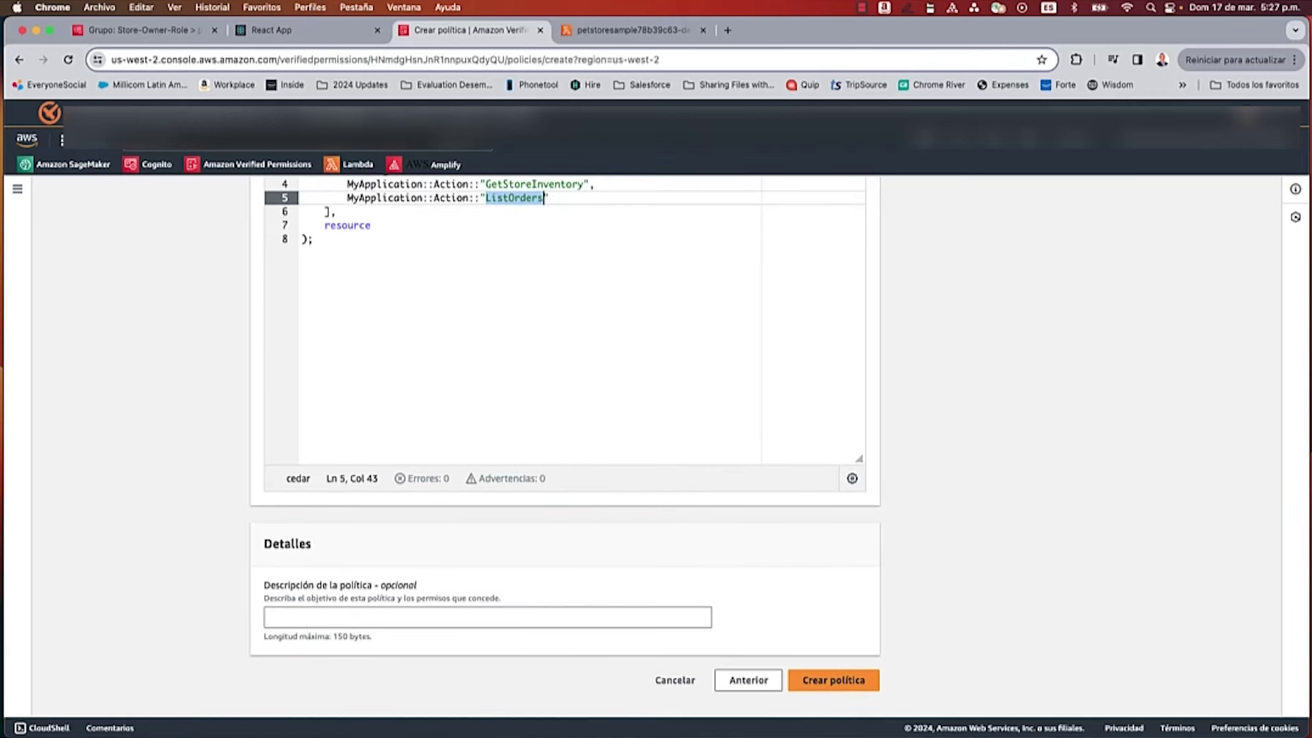
{"action": "left_click", "coordinate": [328, 619]}
{"action": "type", "text": "Store O"}
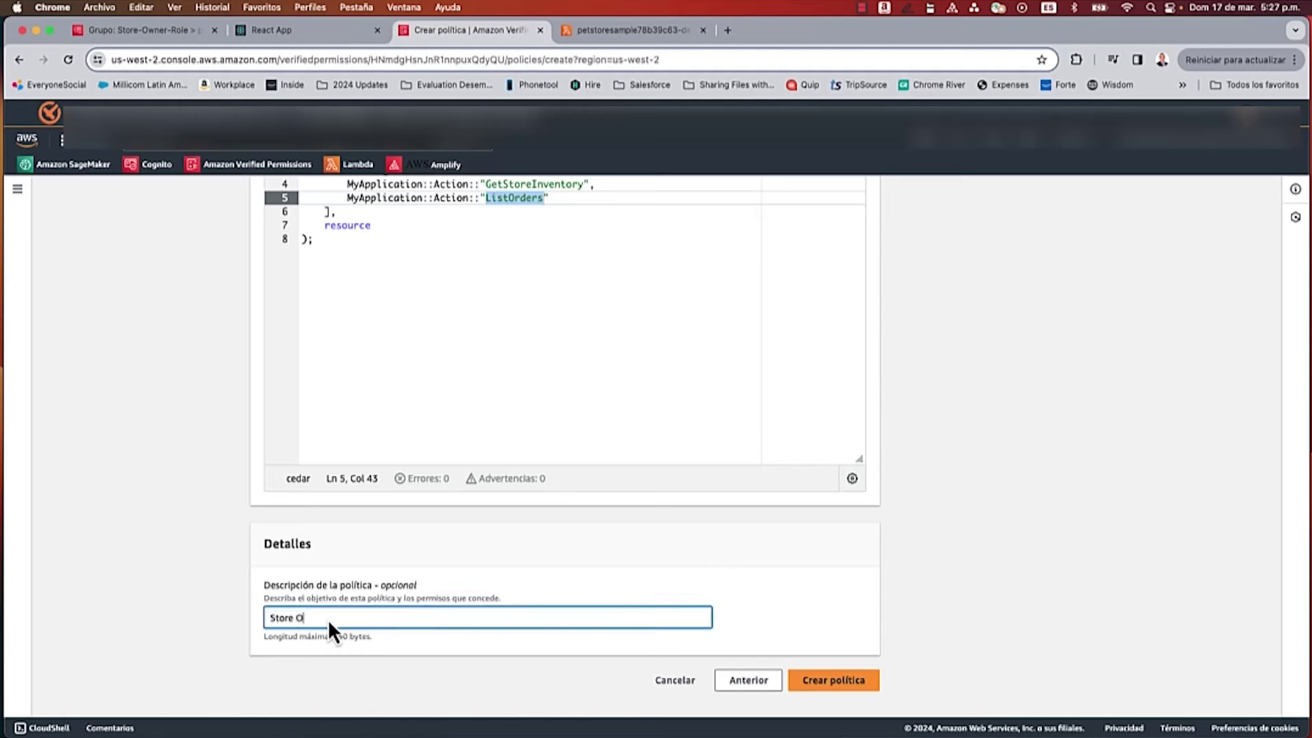
{"action": "type", "text": "wner Role"}
{"action": "left_click", "coordinate": [830, 684]}
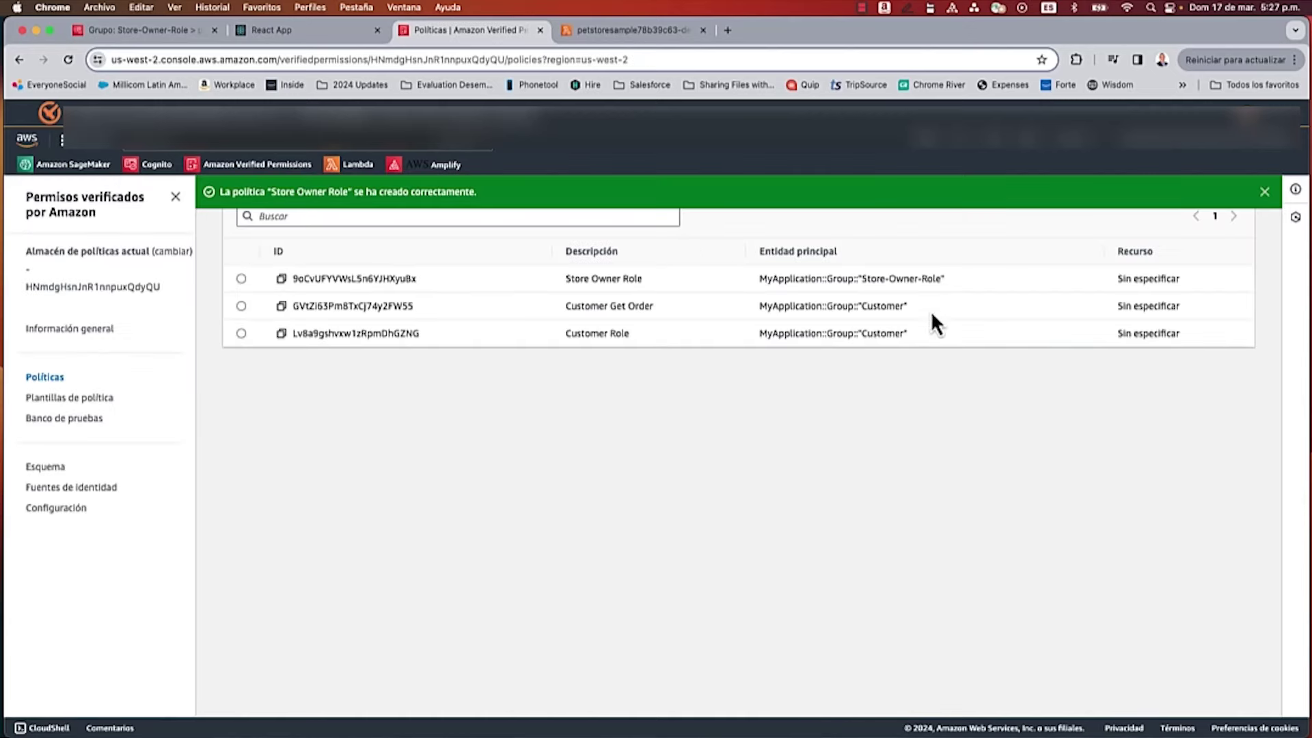
{"action": "left_click", "coordinate": [330, 34]}
Step: Sign in as the store-owner user and list all orders, receiving an ALLOW decision
{"action": "left_click", "coordinate": [580, 363]}
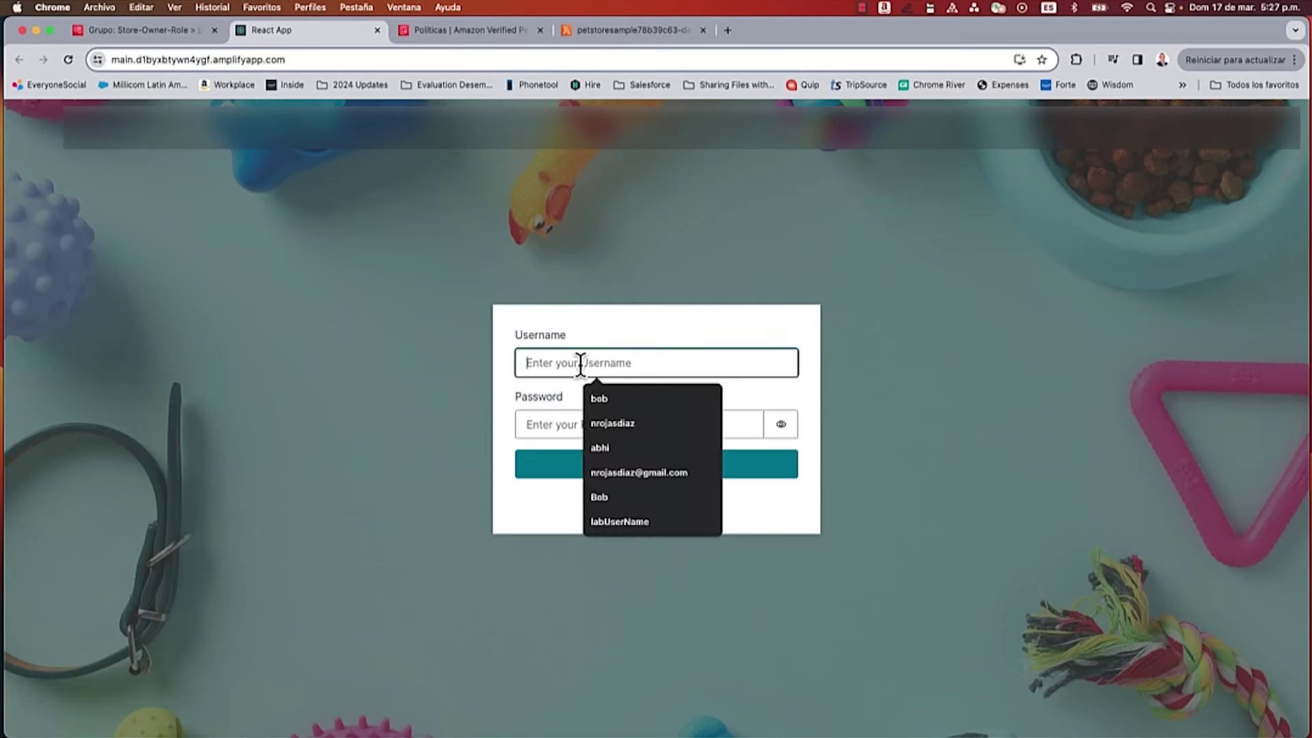
{"action": "type", "text": "eve"}
{"action": "left_click", "coordinate": [569, 427]}
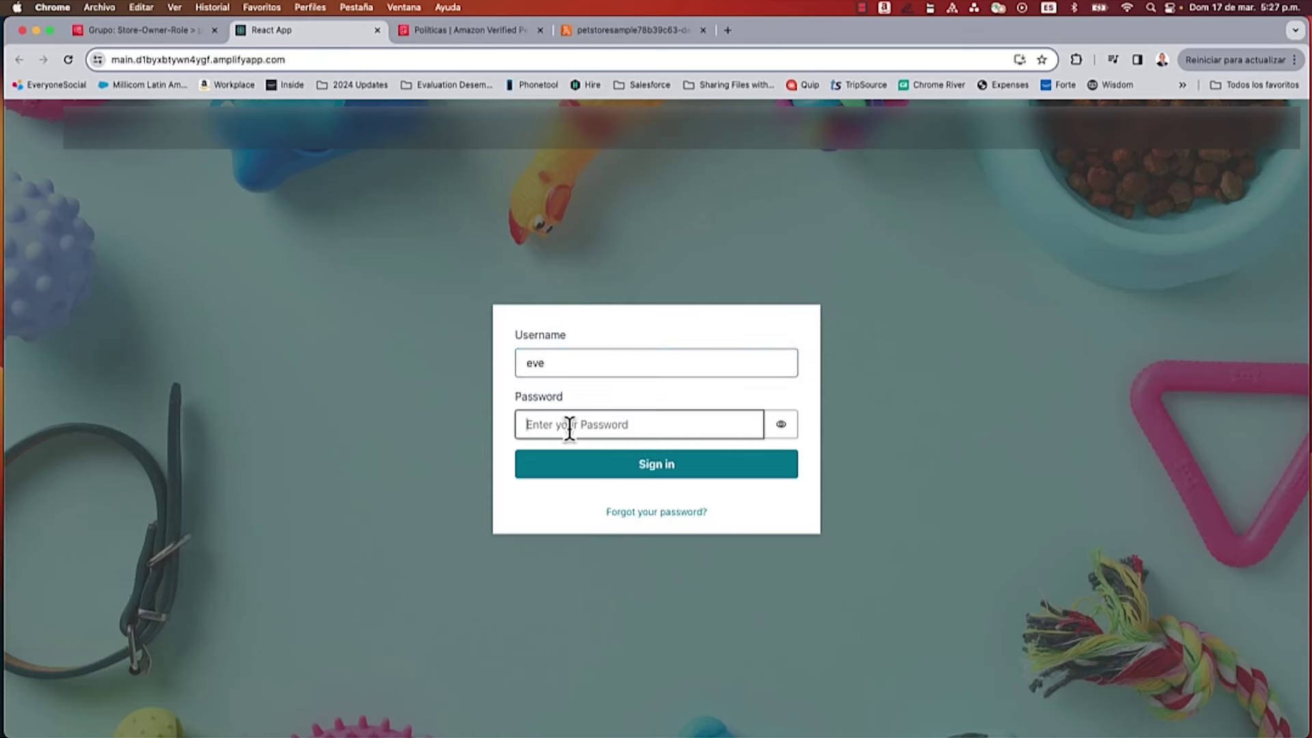
{"action": "type", "text": "••••••••••"}
{"action": "left_click", "coordinate": [608, 464]}
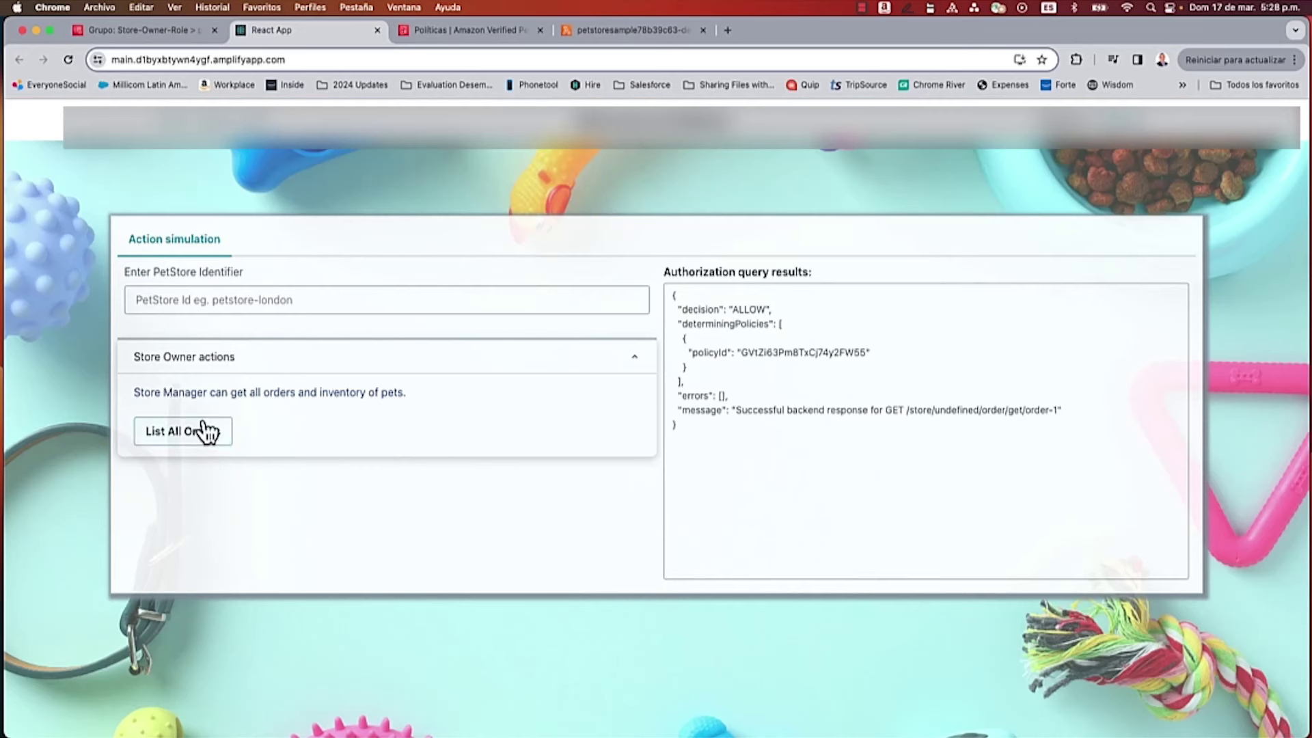
{"action": "left_click", "coordinate": [188, 437]}
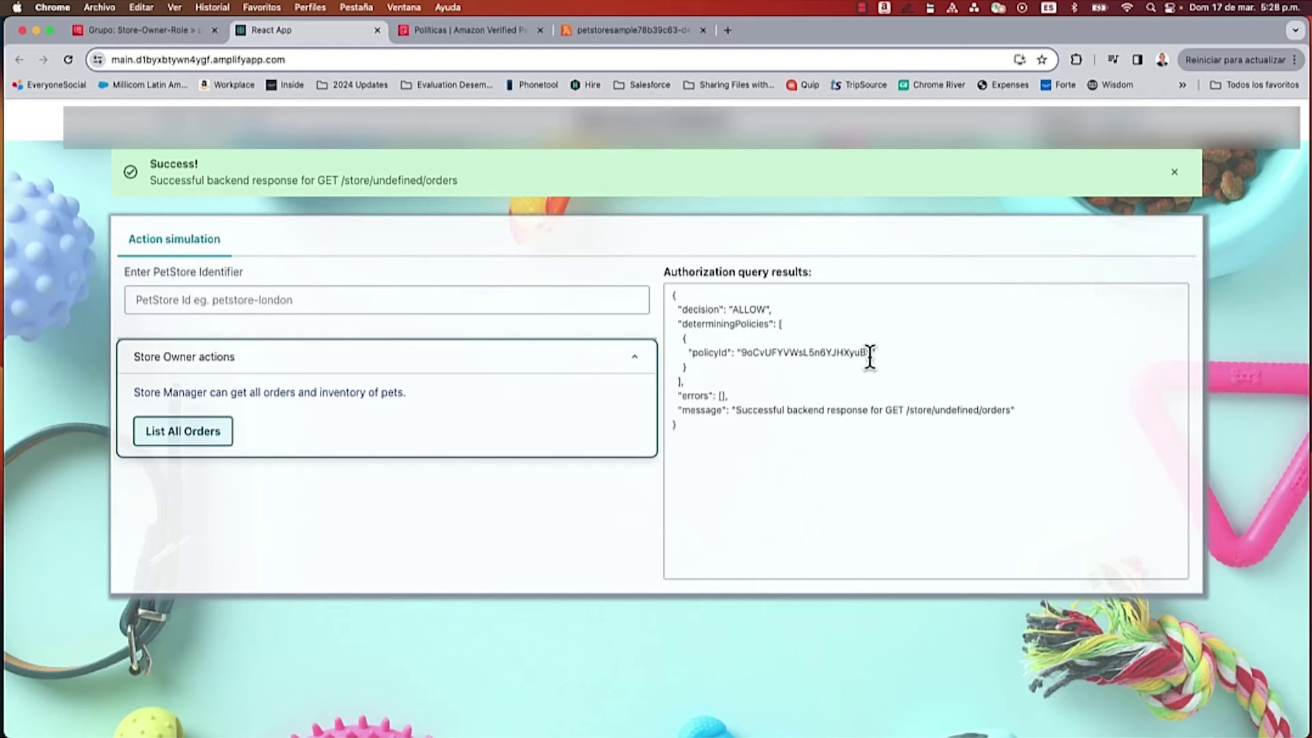
{"action": "left_click", "coordinate": [463, 31]}
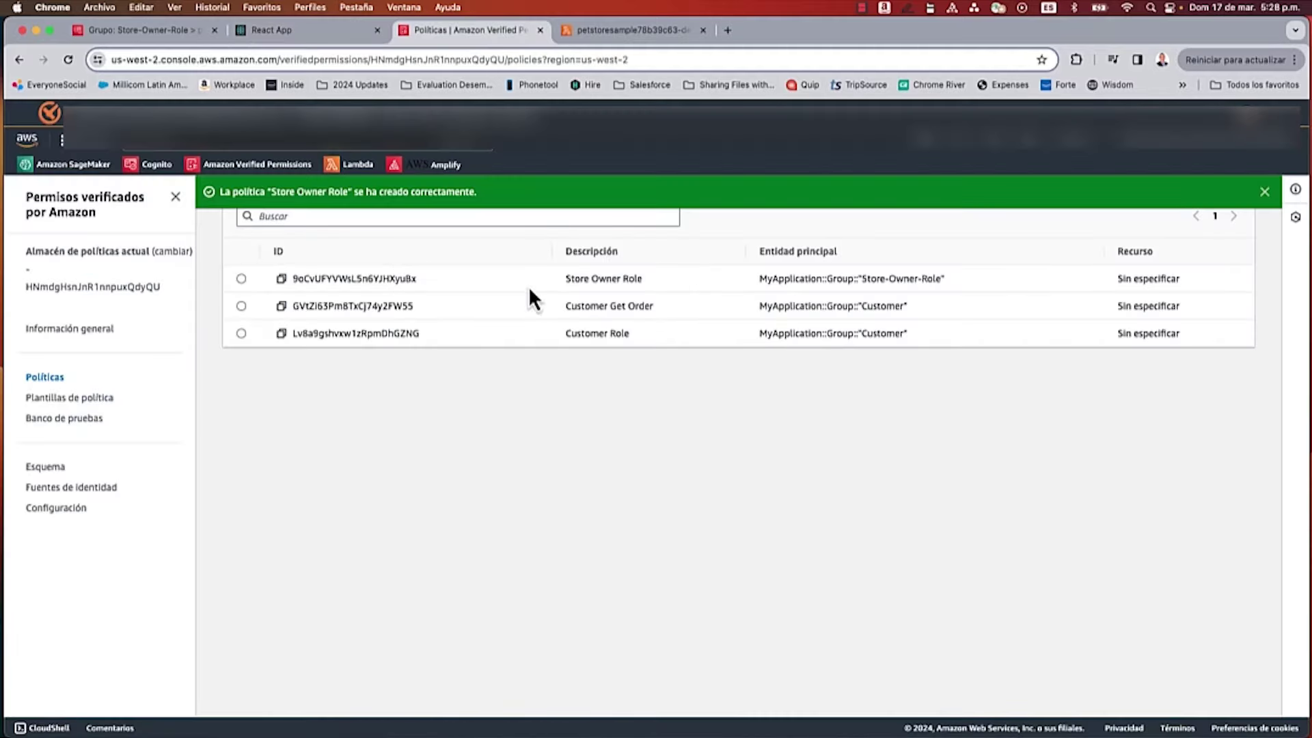
Step: Match the Store Owner Role policy ID to the app's policyId, then sign out of PetStore
{"action": "double_click", "coordinate": [324, 279]}
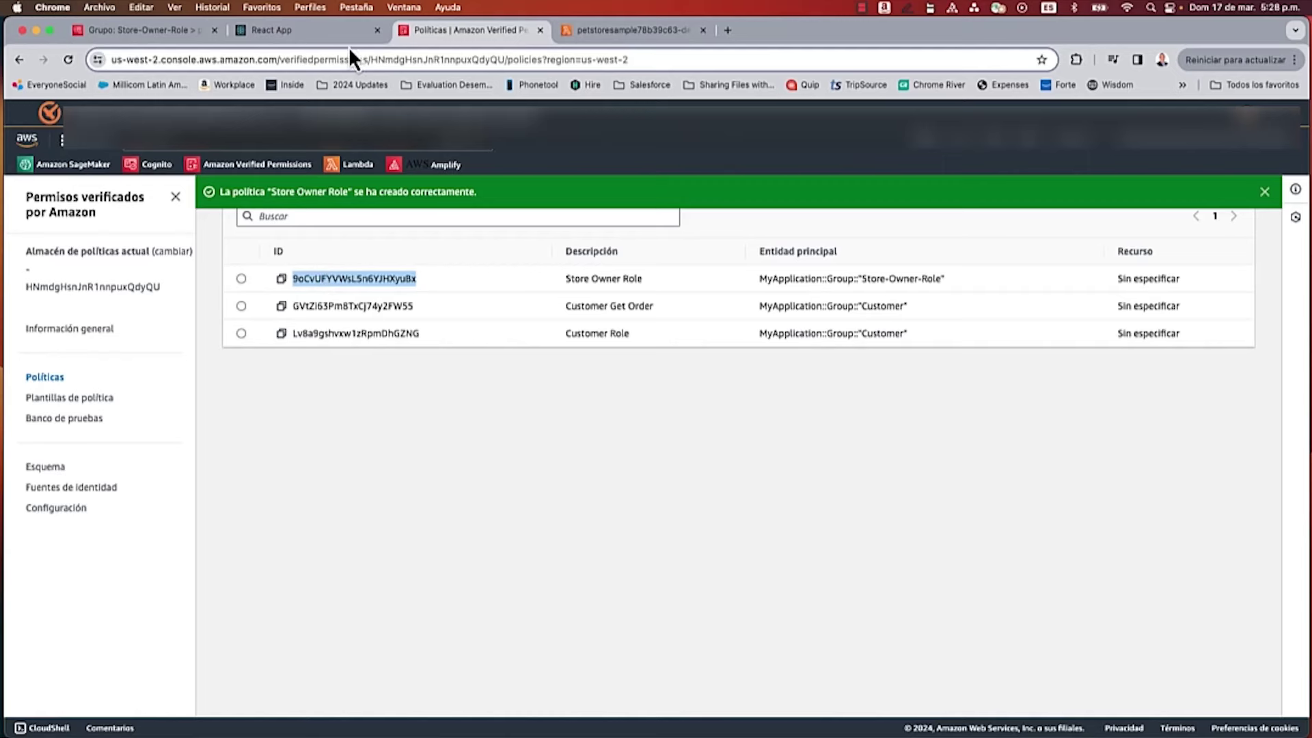
{"action": "left_click", "coordinate": [314, 36]}
{"action": "double_click", "coordinate": [798, 352]}
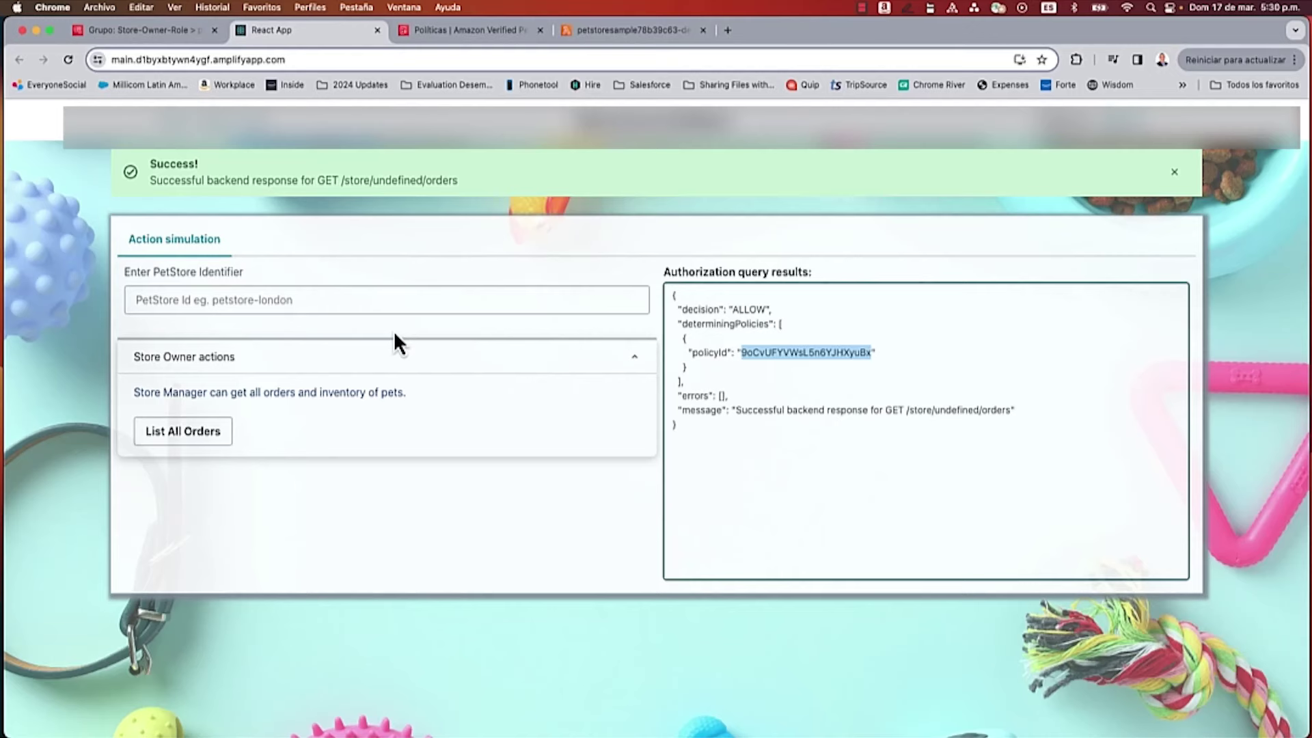
{"action": "left_click", "coordinate": [1137, 154]}
{"action": "left_click", "coordinate": [1141, 129]}
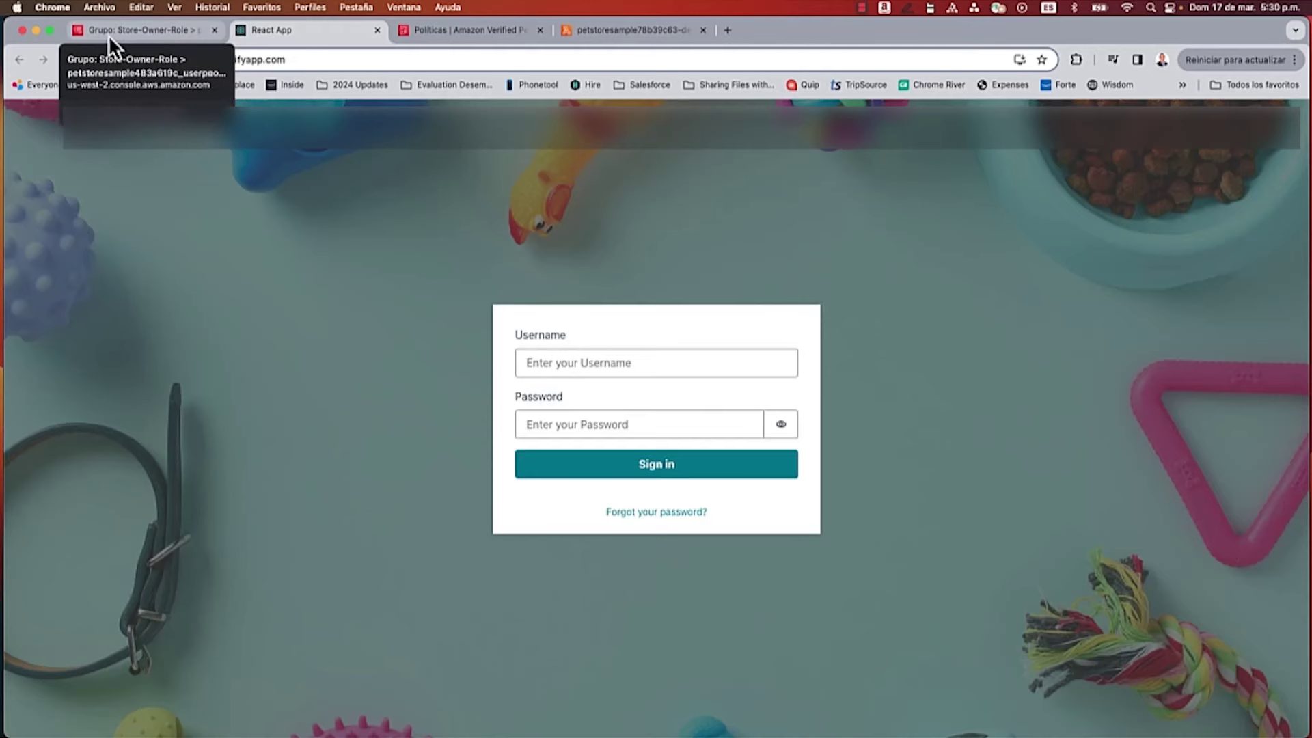
{"action": "left_click", "coordinate": [136, 31]}
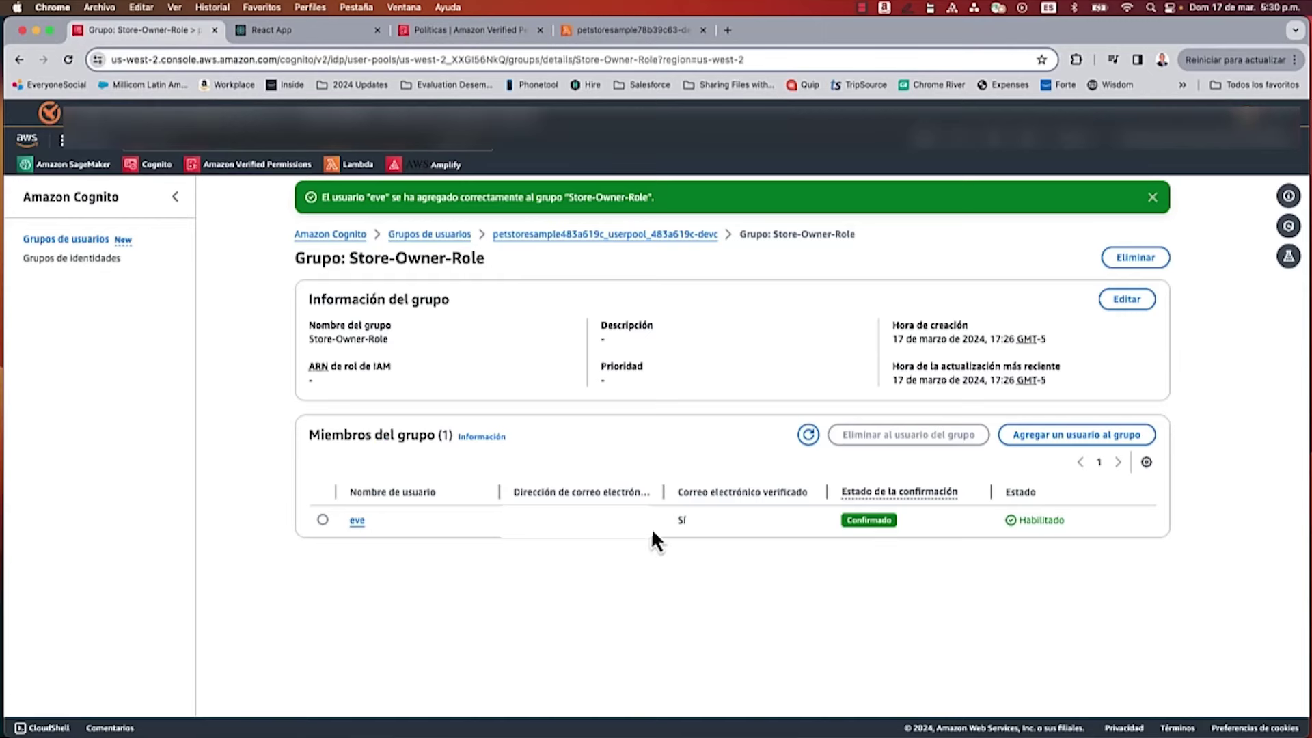
Step: Open the store-owner user's details in the petstoresample user pool
{"action": "left_click", "coordinate": [430, 236]}
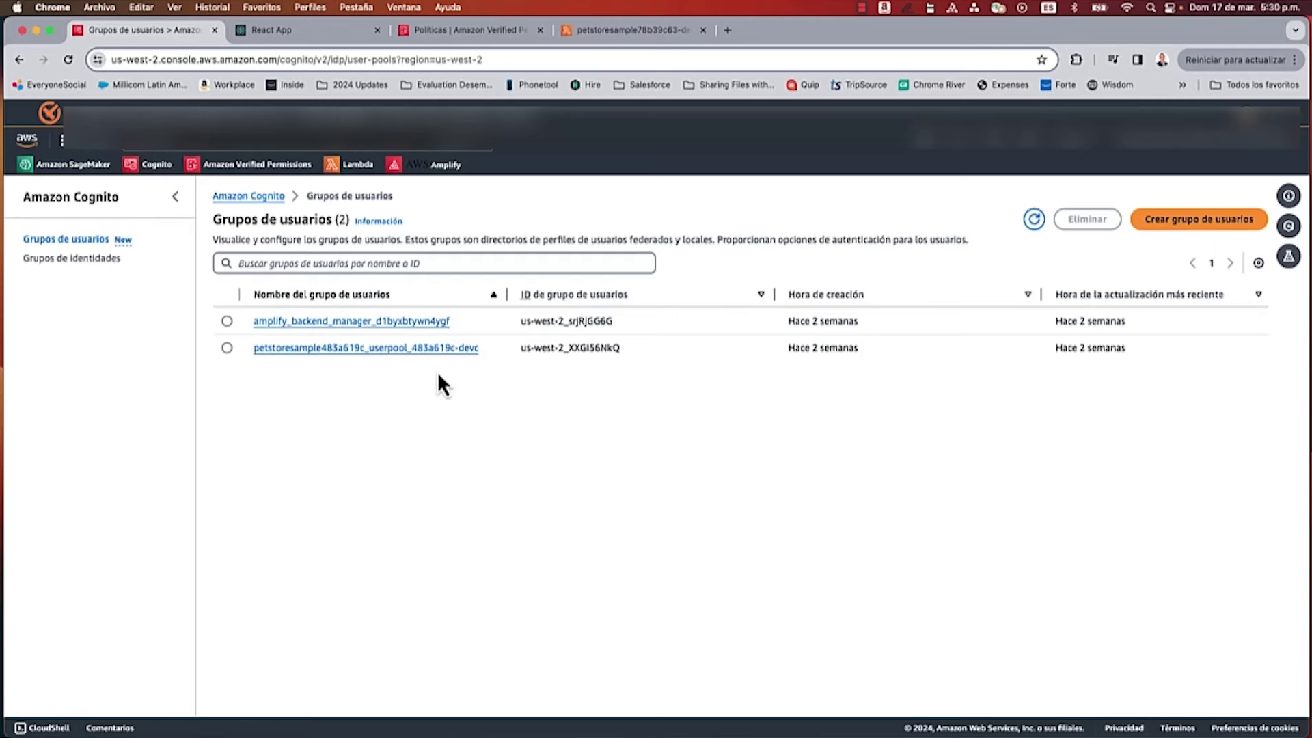
{"action": "left_click", "coordinate": [400, 350]}
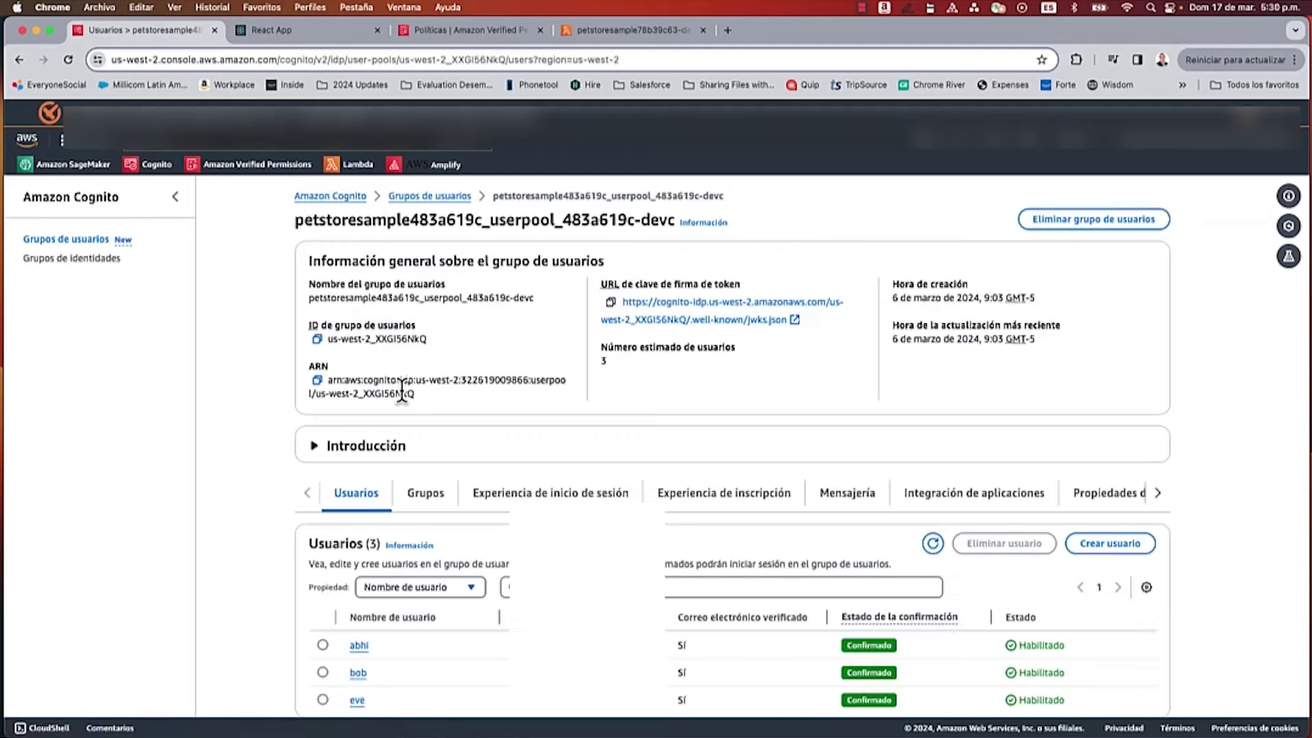
{"action": "scroll", "coordinate": [404, 385], "scroll_direction": "down", "scroll_amount": 5}
{"action": "scroll", "coordinate": [404, 385], "scroll_direction": "down", "scroll_amount": 1}
{"action": "left_click", "coordinate": [357, 500]}
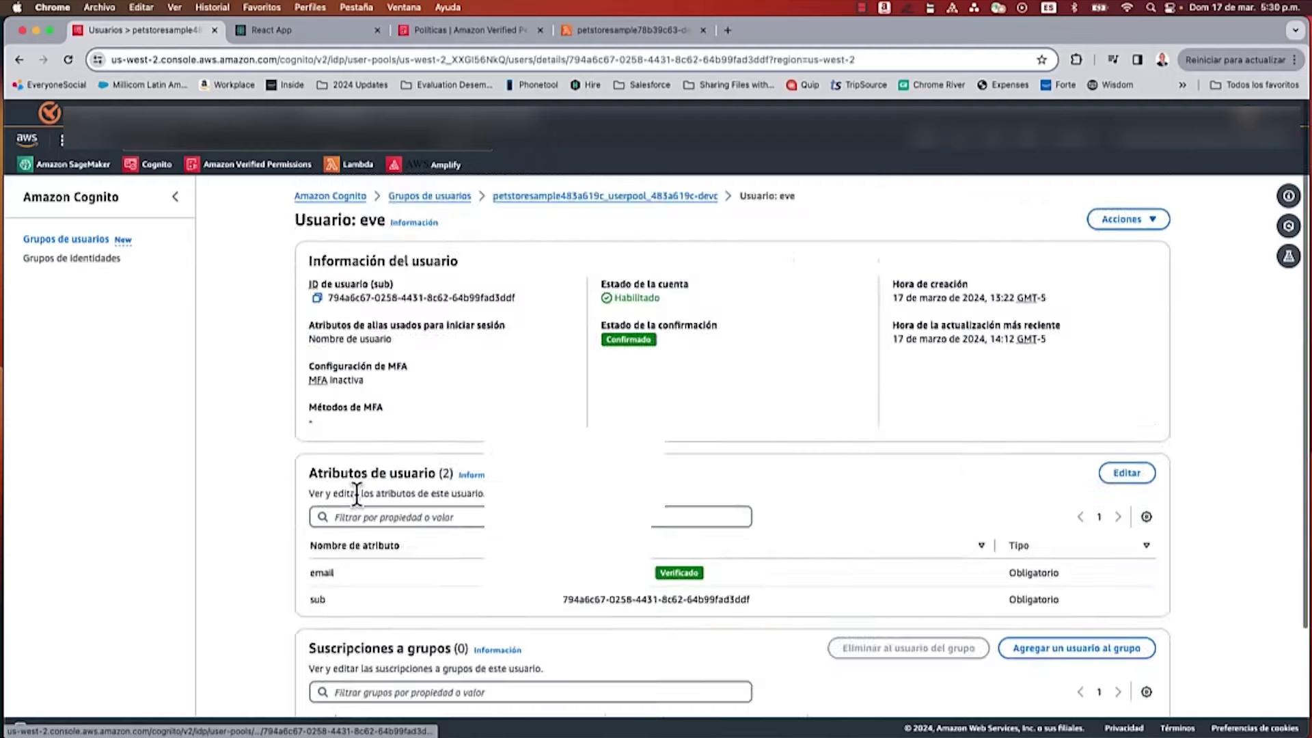
{"action": "scroll", "coordinate": [522, 499], "scroll_direction": "down", "scroll_amount": 3}
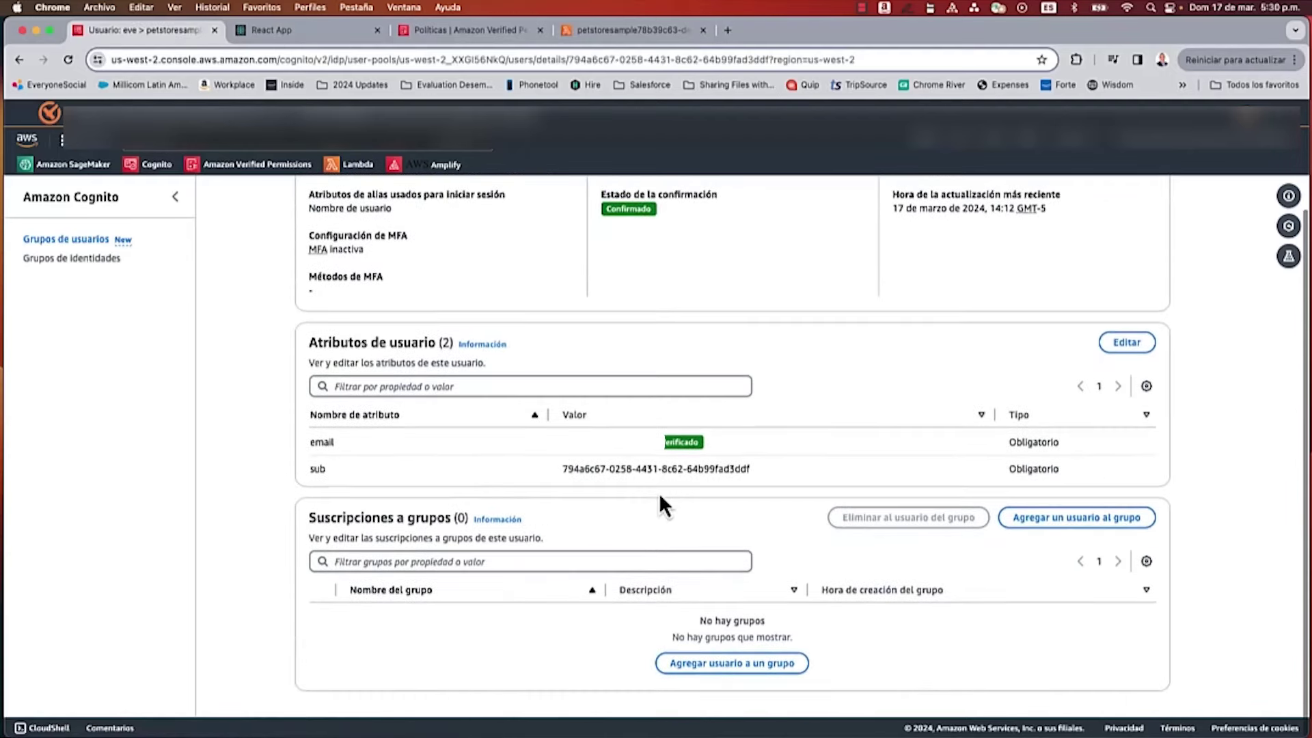
Step: Add custom:employmentStoreCode with value 'london' to the user's attributes and save
{"action": "left_click", "coordinate": [1127, 350]}
{"action": "scroll", "coordinate": [597, 429], "scroll_direction": "down", "scroll_amount": 1}
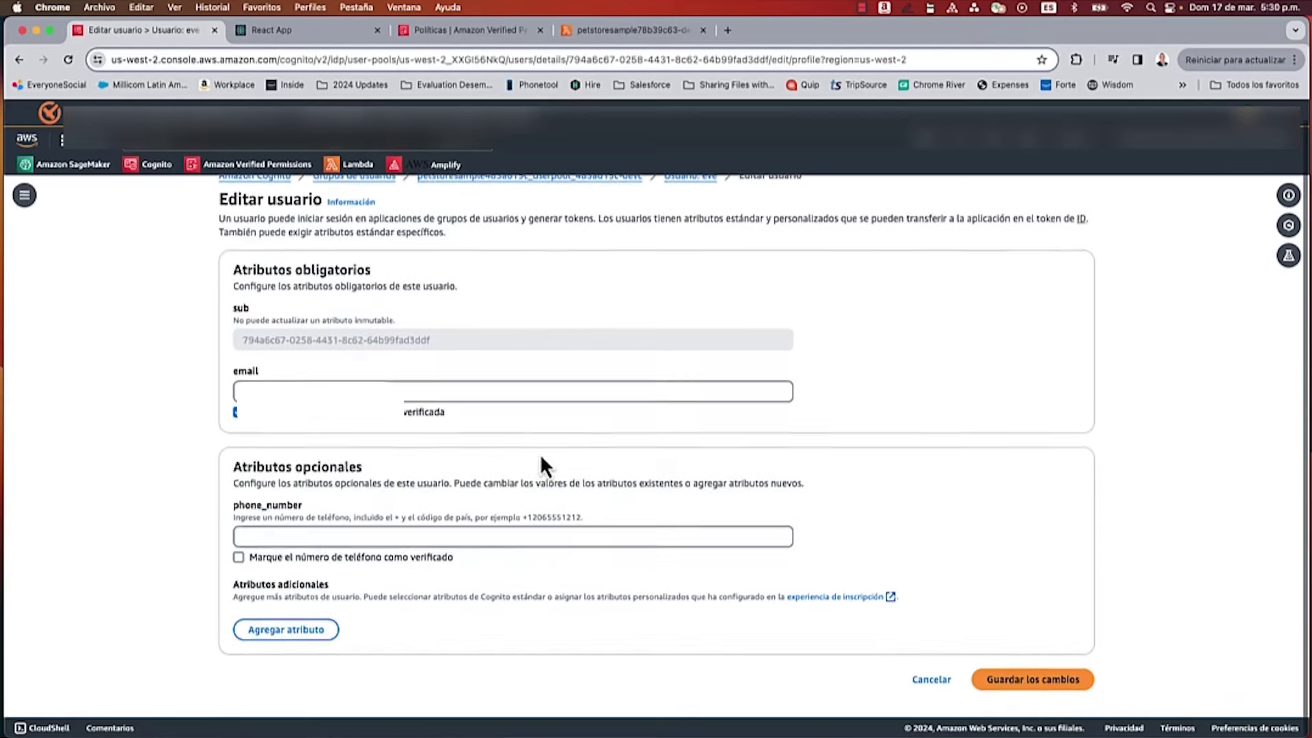
{"action": "left_click", "coordinate": [307, 630]}
{"action": "left_click", "coordinate": [310, 632]}
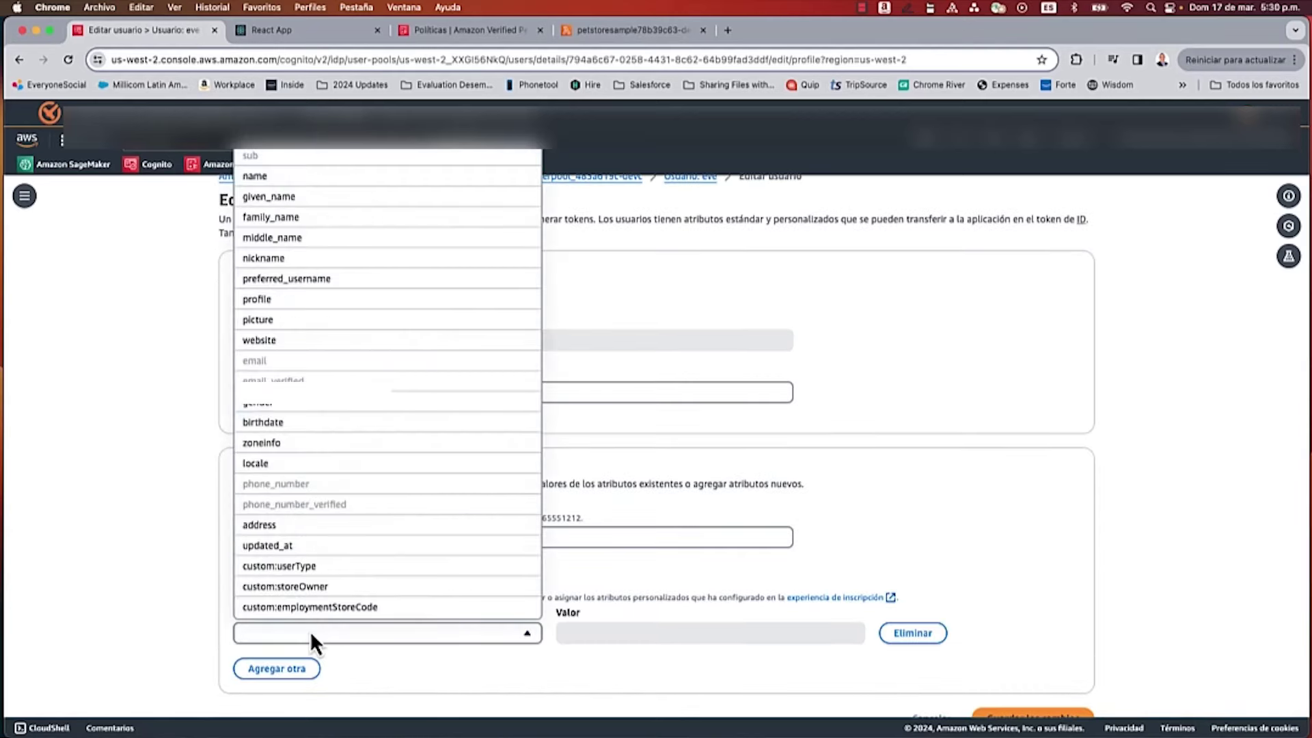
{"action": "left_click", "coordinate": [322, 608]}
{"action": "left_click", "coordinate": [599, 633]}
{"action": "type", "text": "london"}
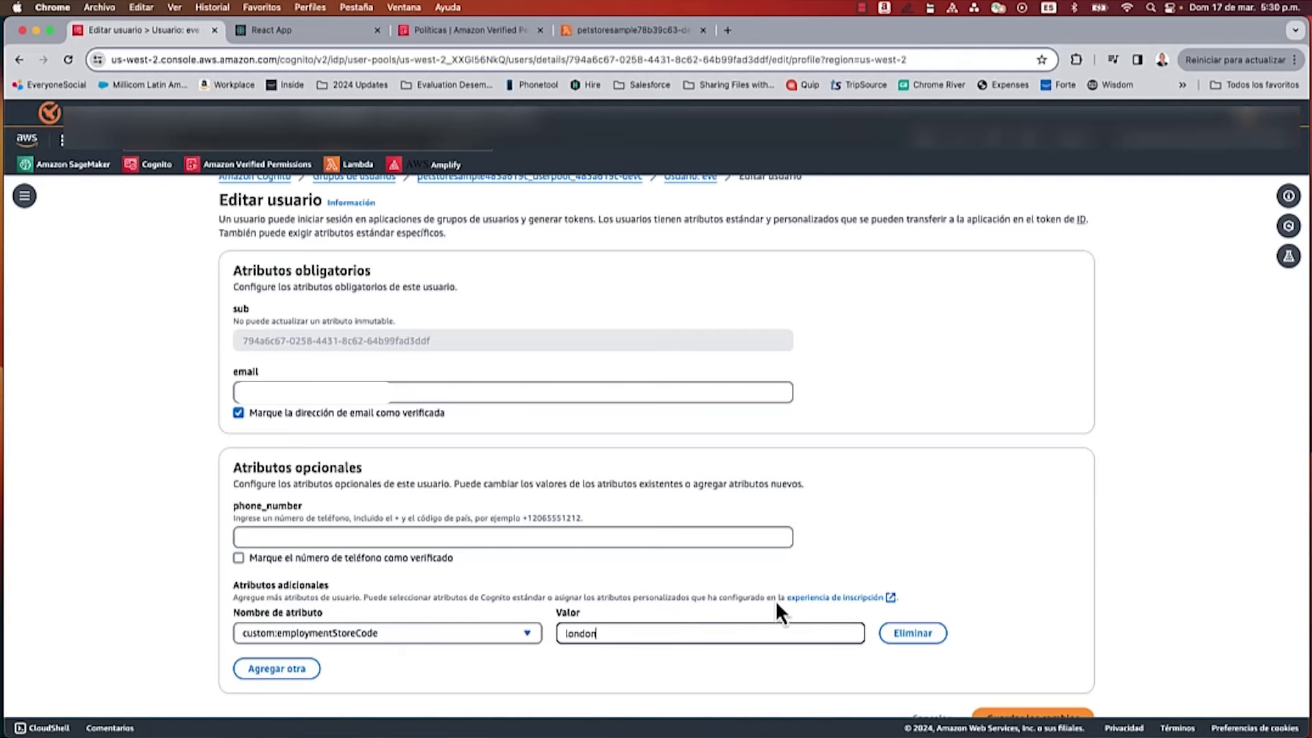
{"action": "scroll", "coordinate": [776, 601], "scroll_direction": "down", "scroll_amount": 1}
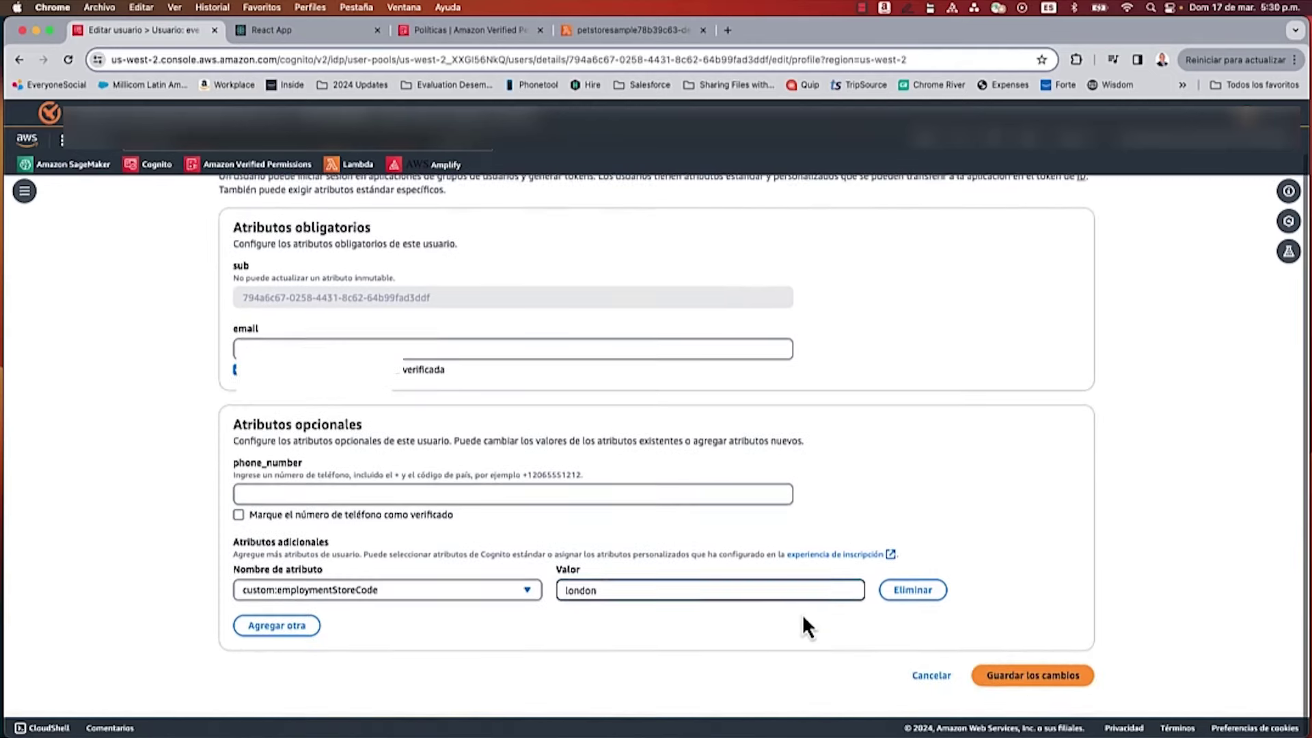
{"action": "left_click", "coordinate": [1025, 680]}
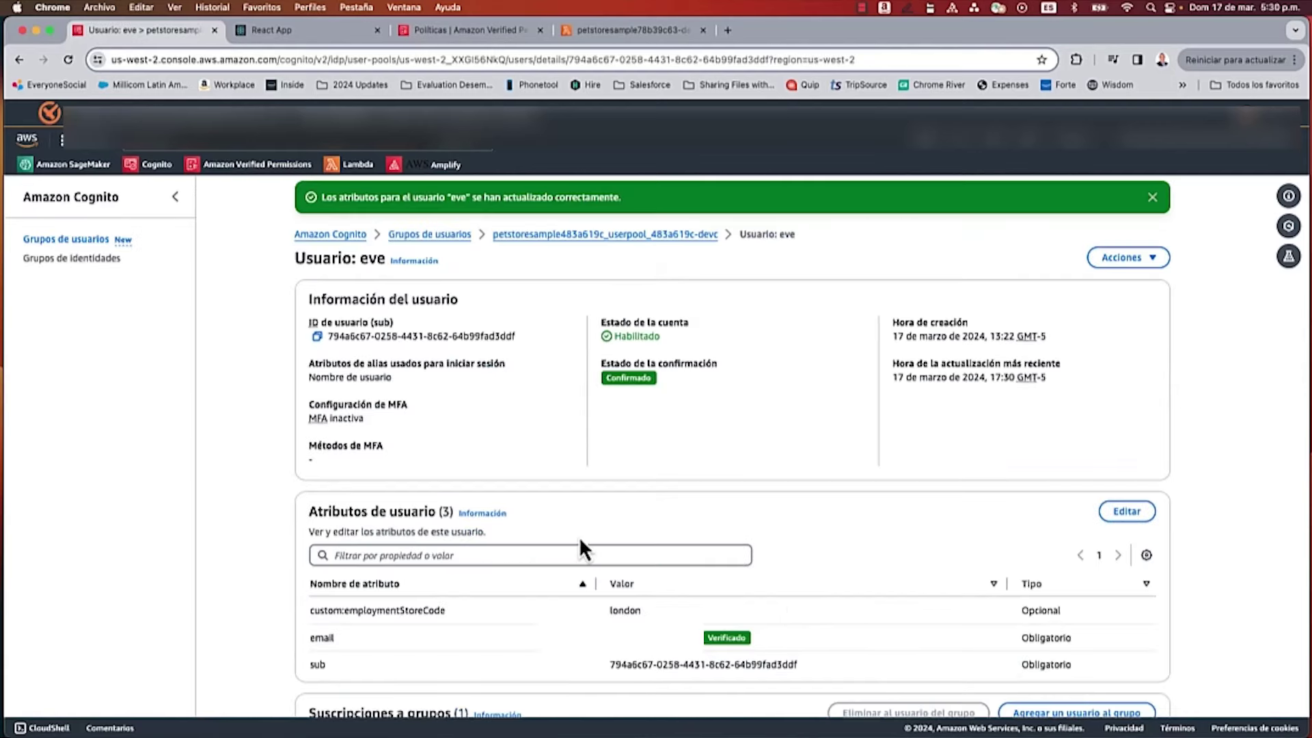
{"action": "left_click", "coordinate": [474, 38]}
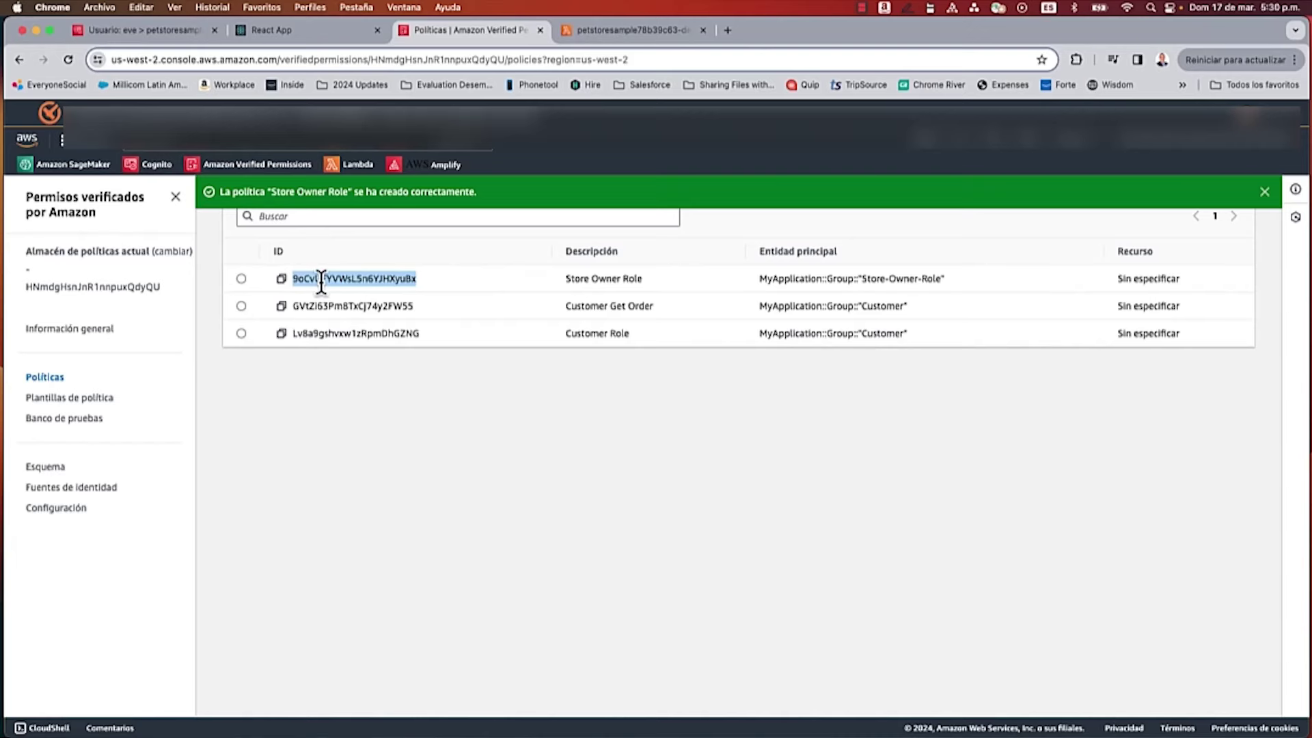
Step: Open the Store Owner Role policy for editing and replace its text with the store-code conditioned version
{"action": "scroll", "coordinate": [430, 284], "scroll_direction": "up", "scroll_amount": 2}
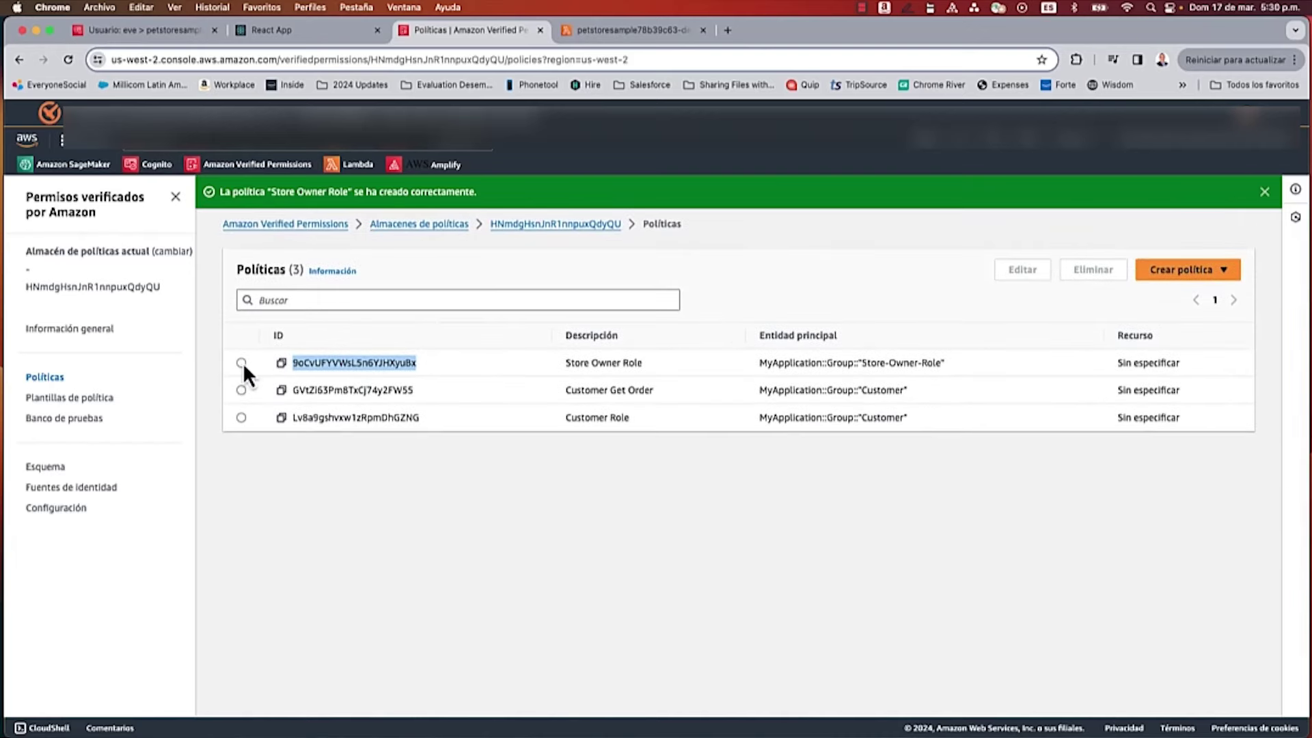
{"action": "left_click", "coordinate": [241, 362]}
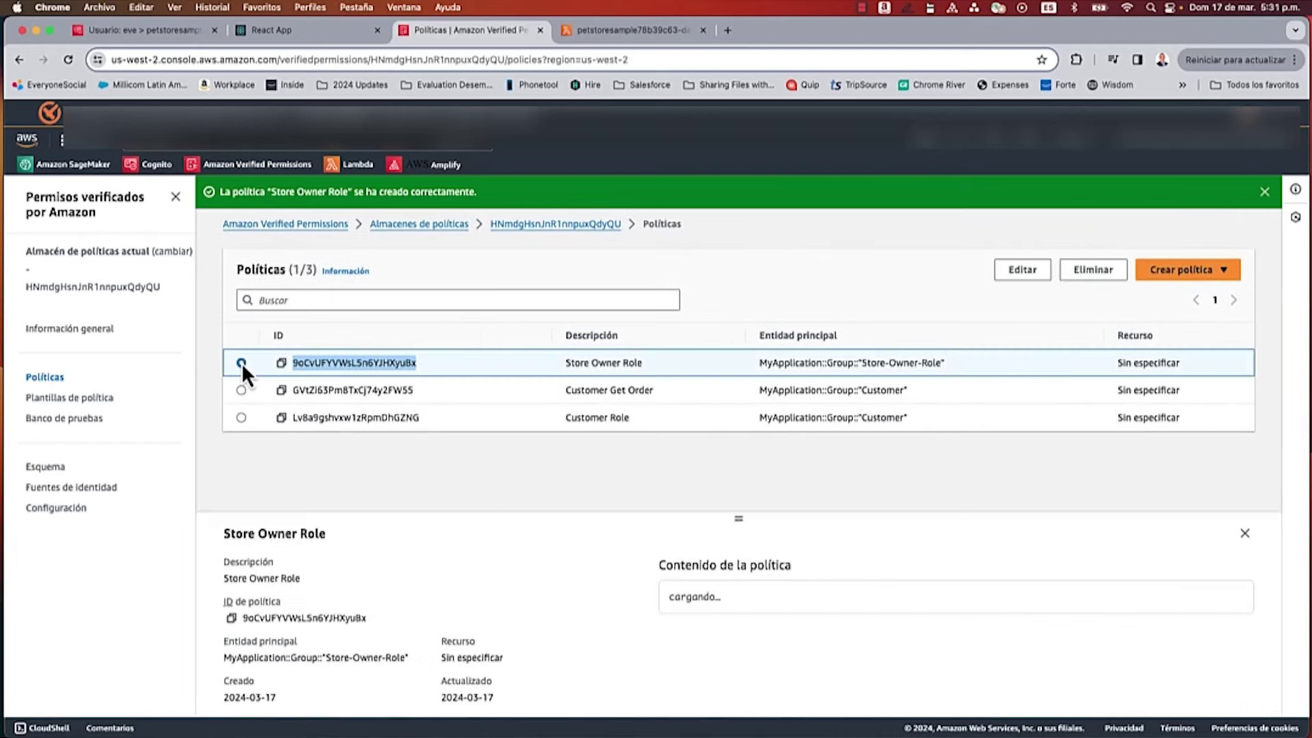
{"action": "left_click", "coordinate": [1023, 269]}
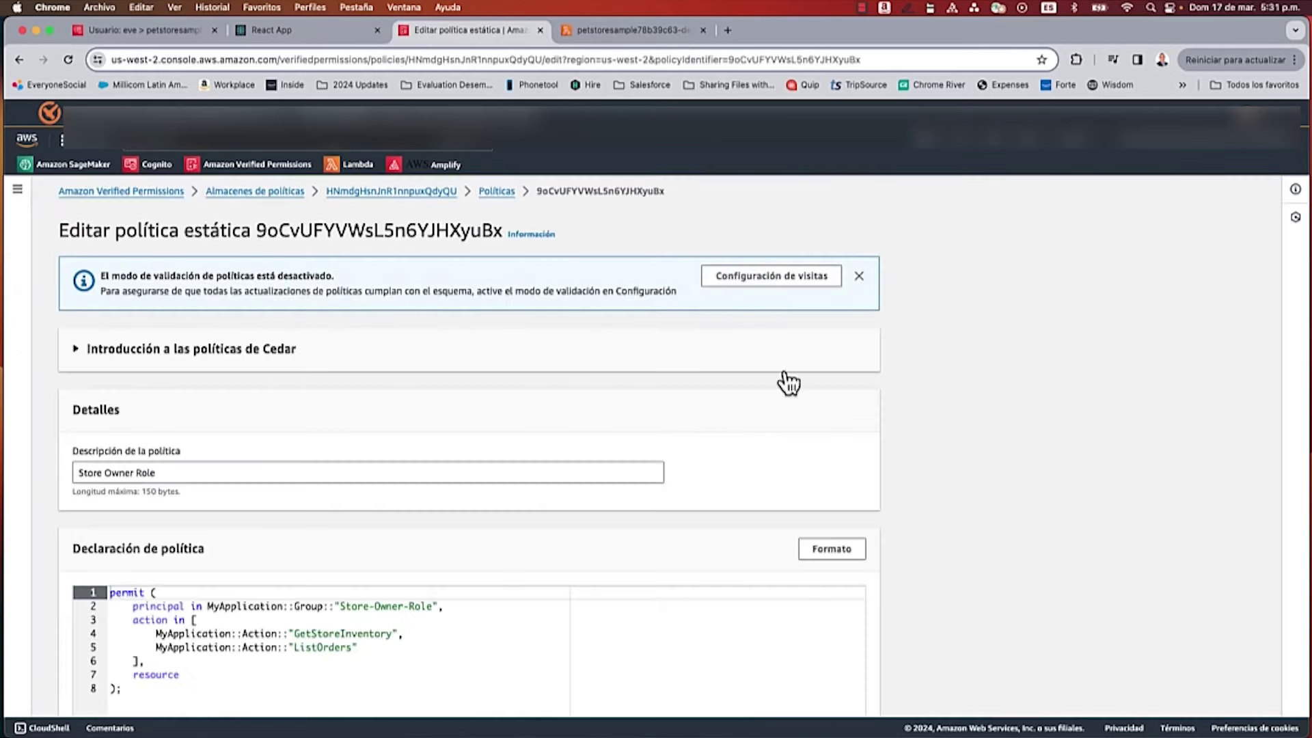
{"action": "scroll", "coordinate": [441, 462], "scroll_direction": "down", "scroll_amount": 5}
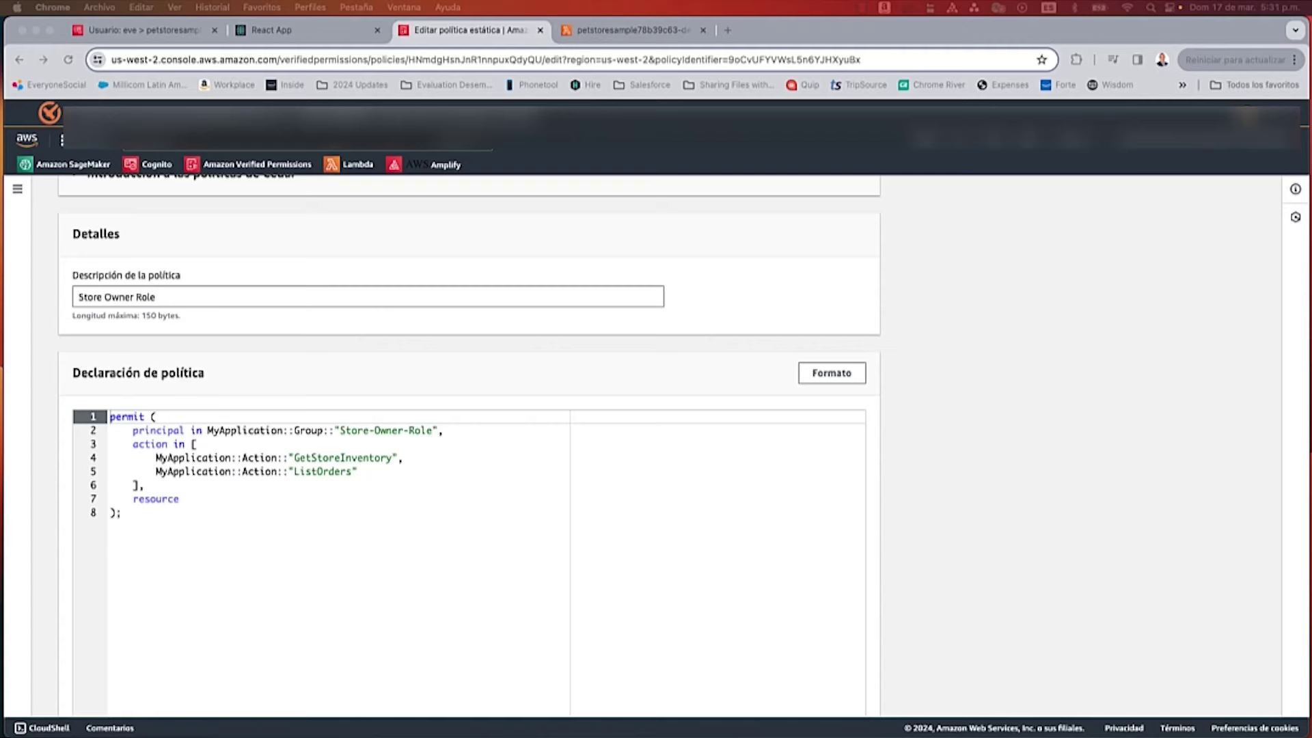
{"action": "left_click_drag", "start_coordinate": [146, 517], "coordinate": [112, 418]}
{"action": "type", "text": "permit (     principal in MyApplication::Group::\"Store-Owner-Role\",     action in [         MyApplication::Action::\"GetStoreInventory\",         MyApplication::Action::\"ListOrders\"     ],     resource) when { principal.employmentStoreCode == resource.storeId };"}
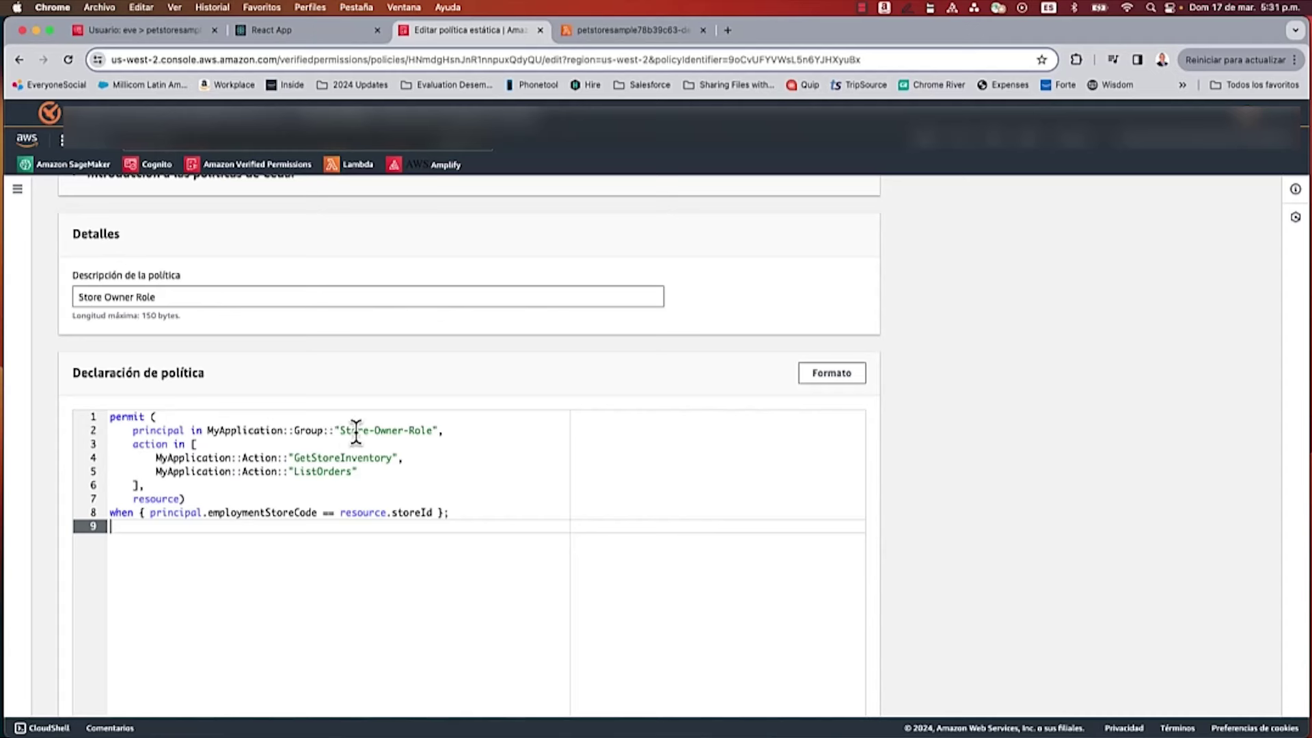
Step: End the when { principal.employmentStoreCode == resource.storeId } clause with a semicolon and save the policy
{"action": "double_click", "coordinate": [348, 457]}
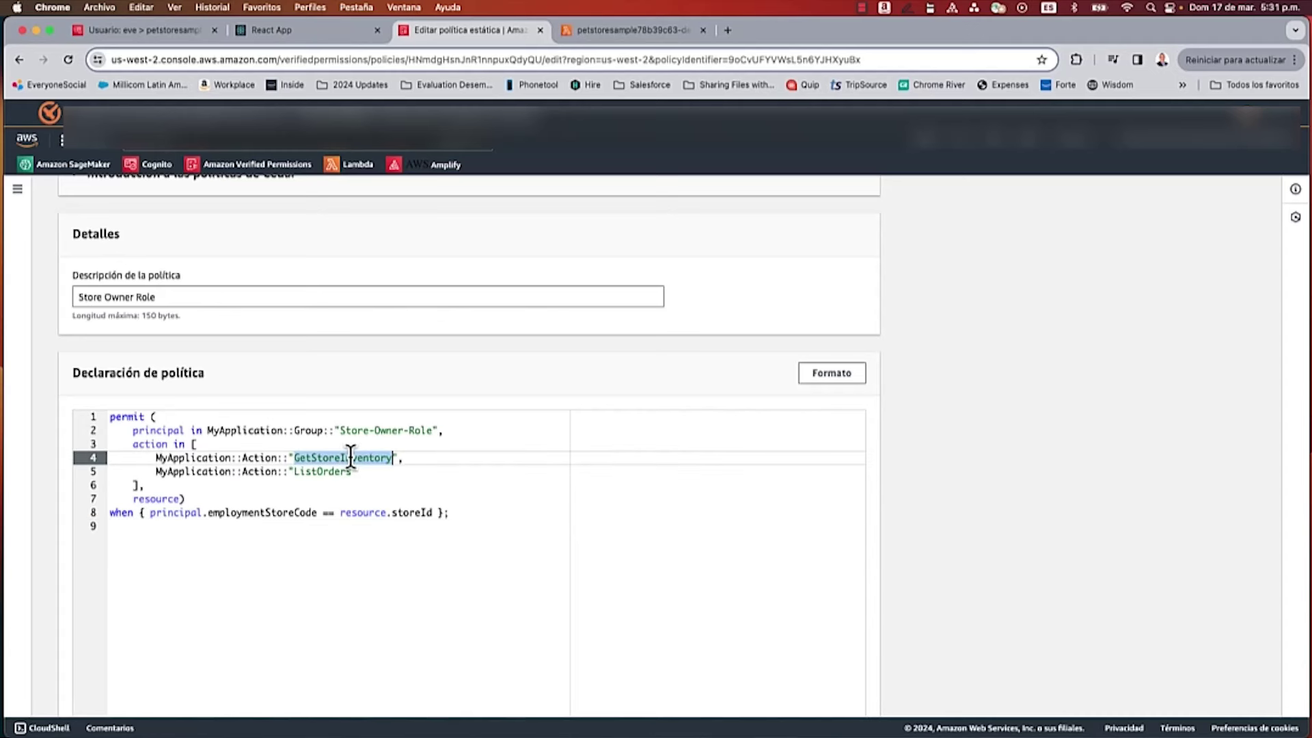
{"action": "left_click", "coordinate": [328, 471]}
{"action": "double_click", "coordinate": [328, 471]}
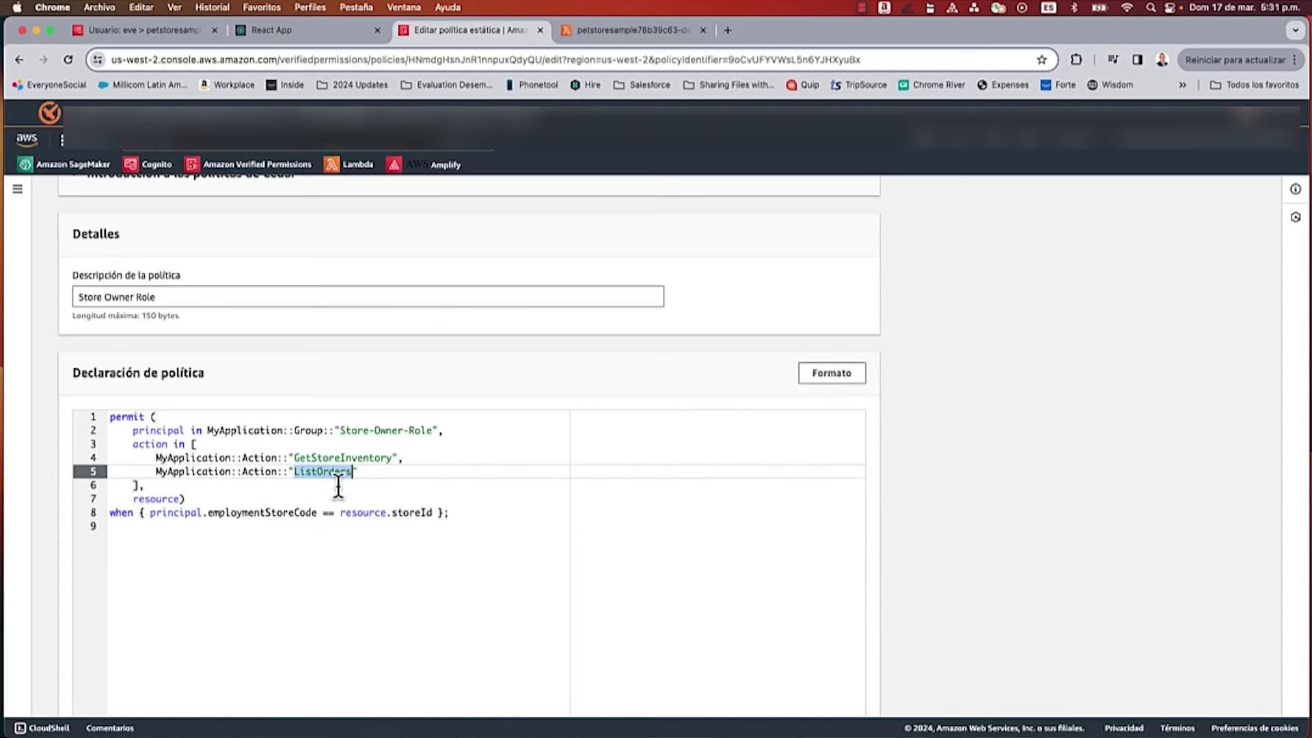
{"action": "left_click", "coordinate": [444, 512]}
{"action": "type", "text": ";"}
{"action": "left_click_drag", "start_coordinate": [448, 513], "coordinate": [107, 513]}
{"action": "scroll", "coordinate": [345, 533], "scroll_direction": "down", "scroll_amount": 3}
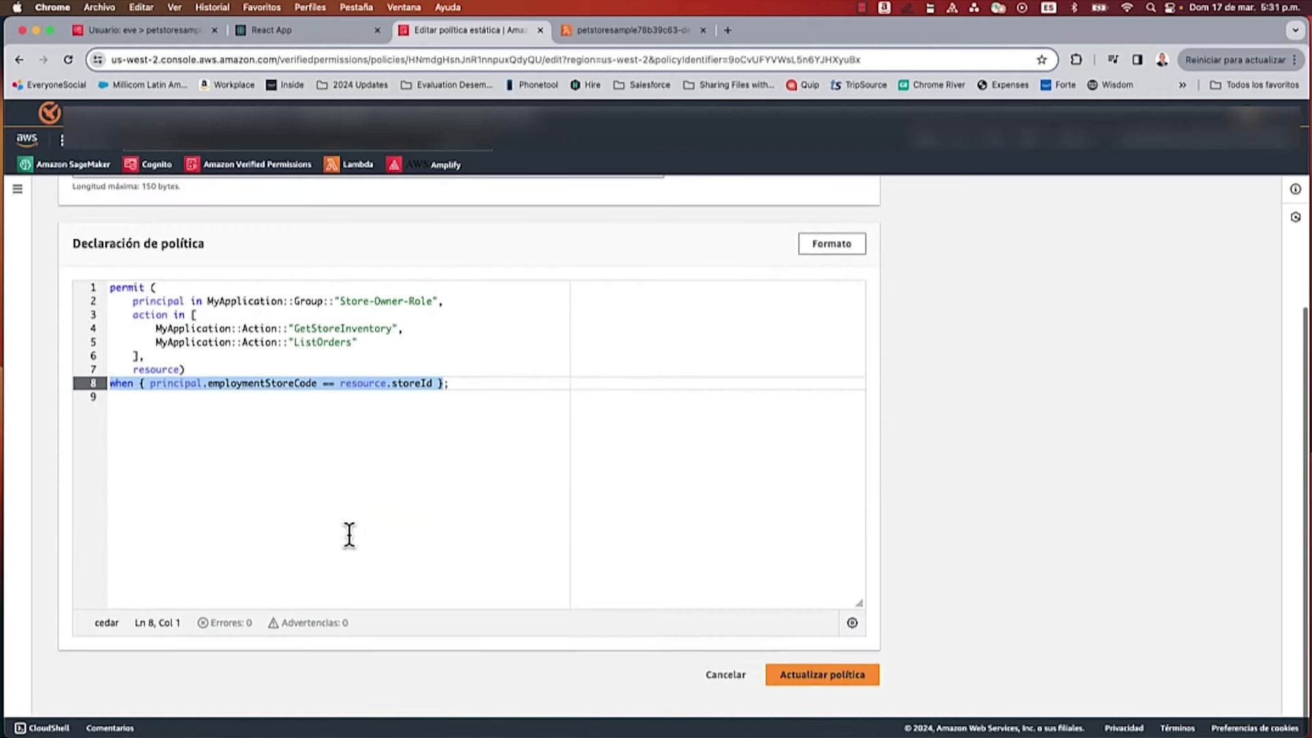
{"action": "left_click", "coordinate": [803, 681]}
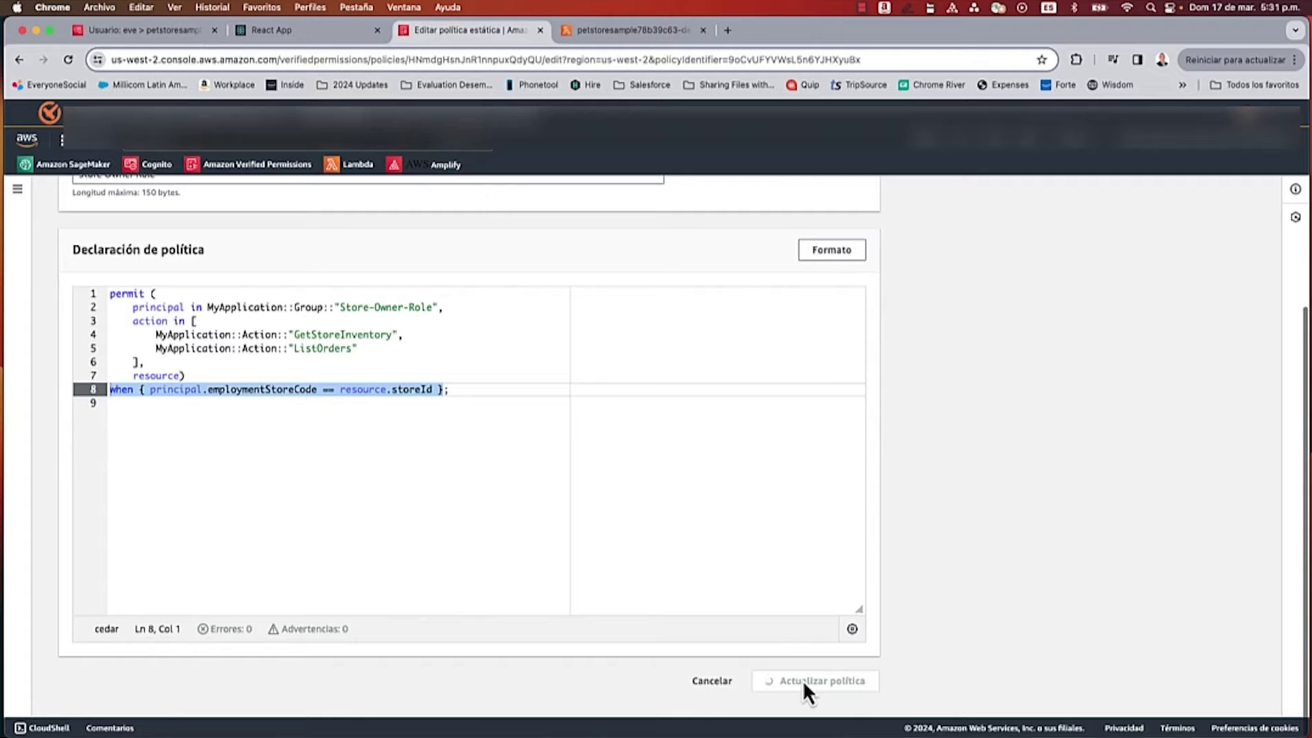
{"action": "left_click", "coordinate": [324, 30]}
Step: Sign in to the PetStore app as eve with her password
{"action": "left_click", "coordinate": [593, 363]}
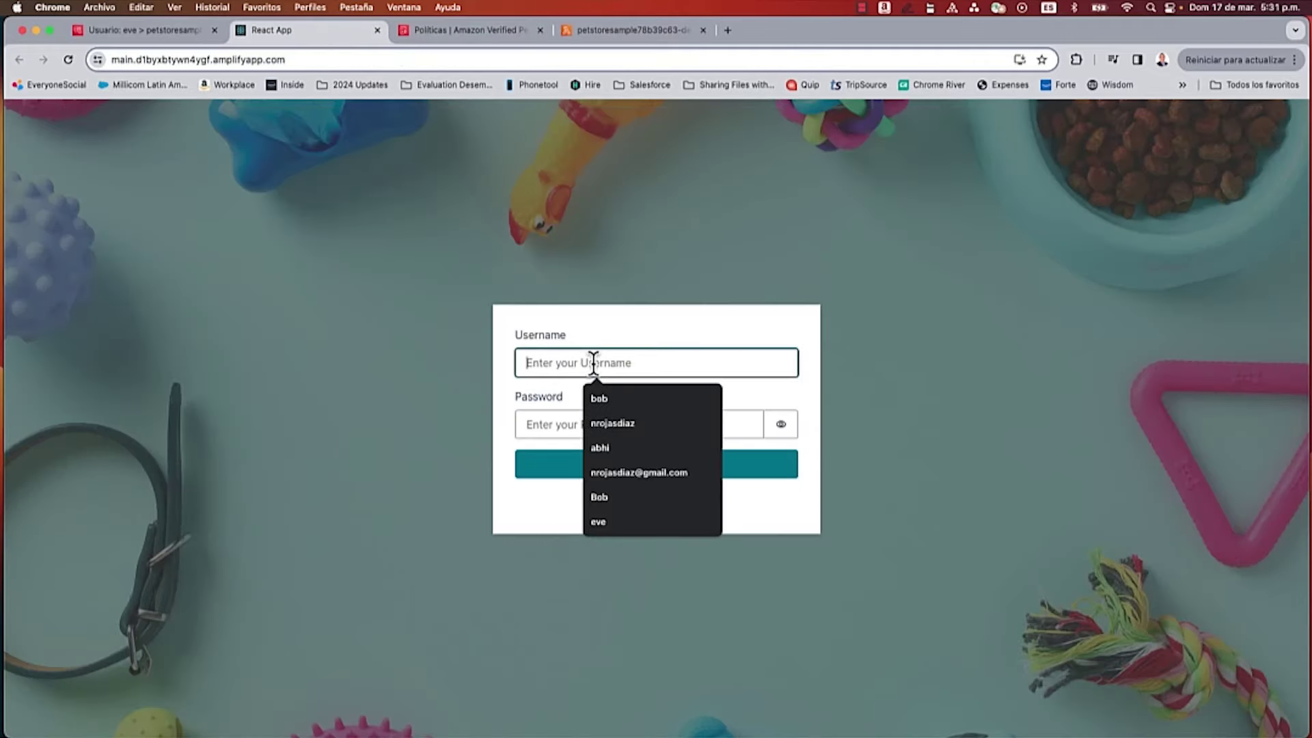
{"action": "type", "text": "eve"}
{"action": "left_click", "coordinate": [592, 429]}
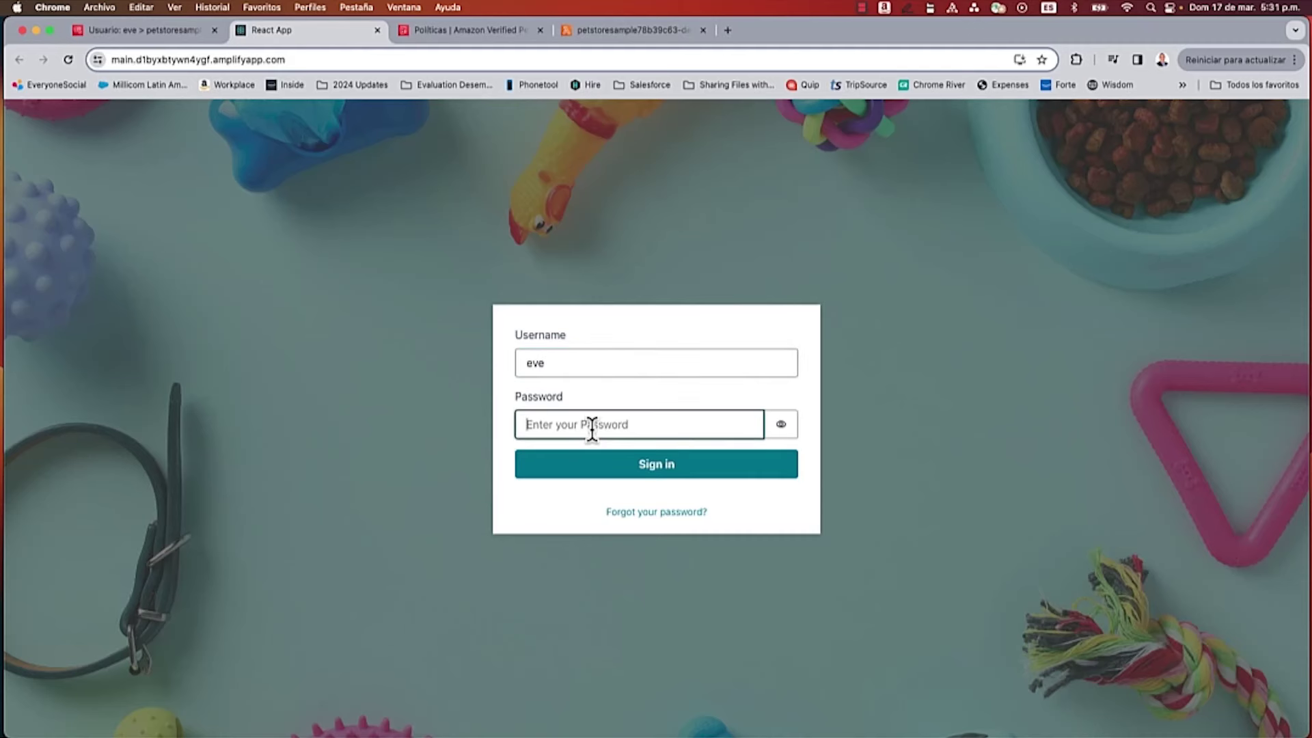
{"action": "type", "text": "**********"}
{"action": "left_click", "coordinate": [668, 471]}
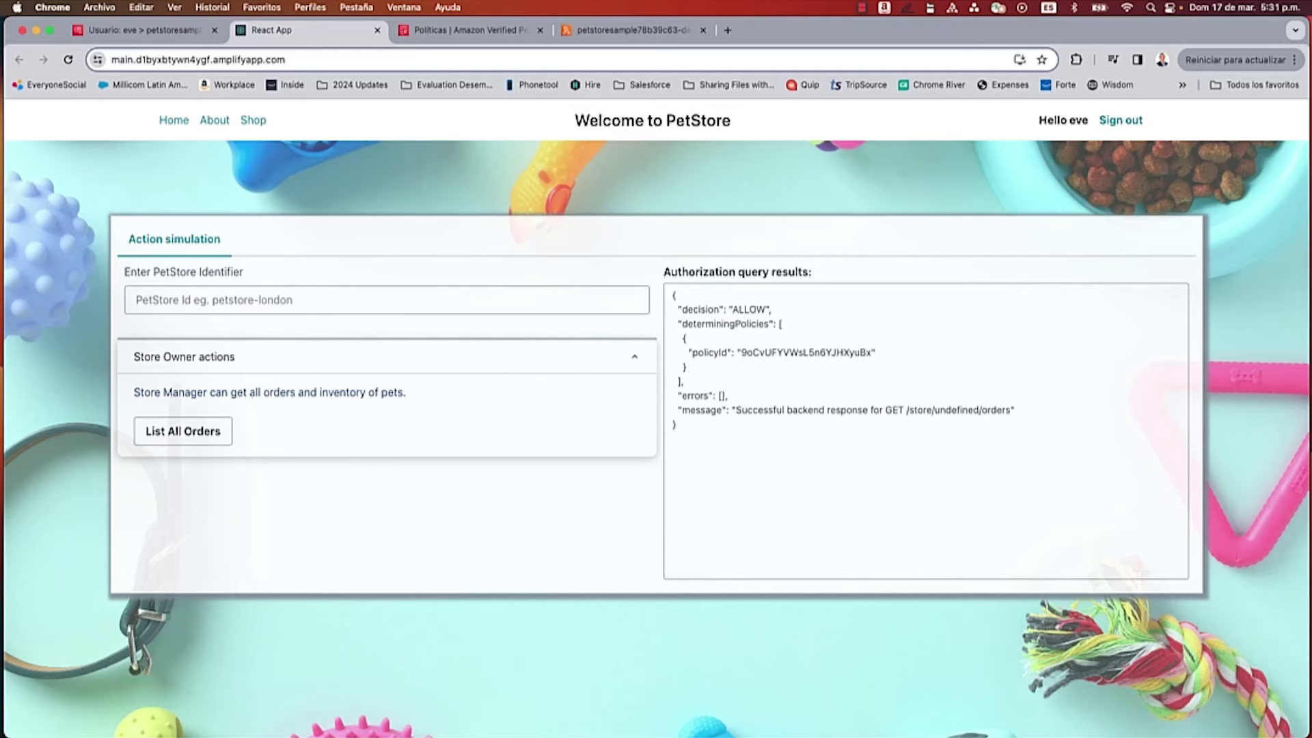
Step: List all orders for store boise and confirm the result is DENY
{"action": "left_click", "coordinate": [182, 304]}
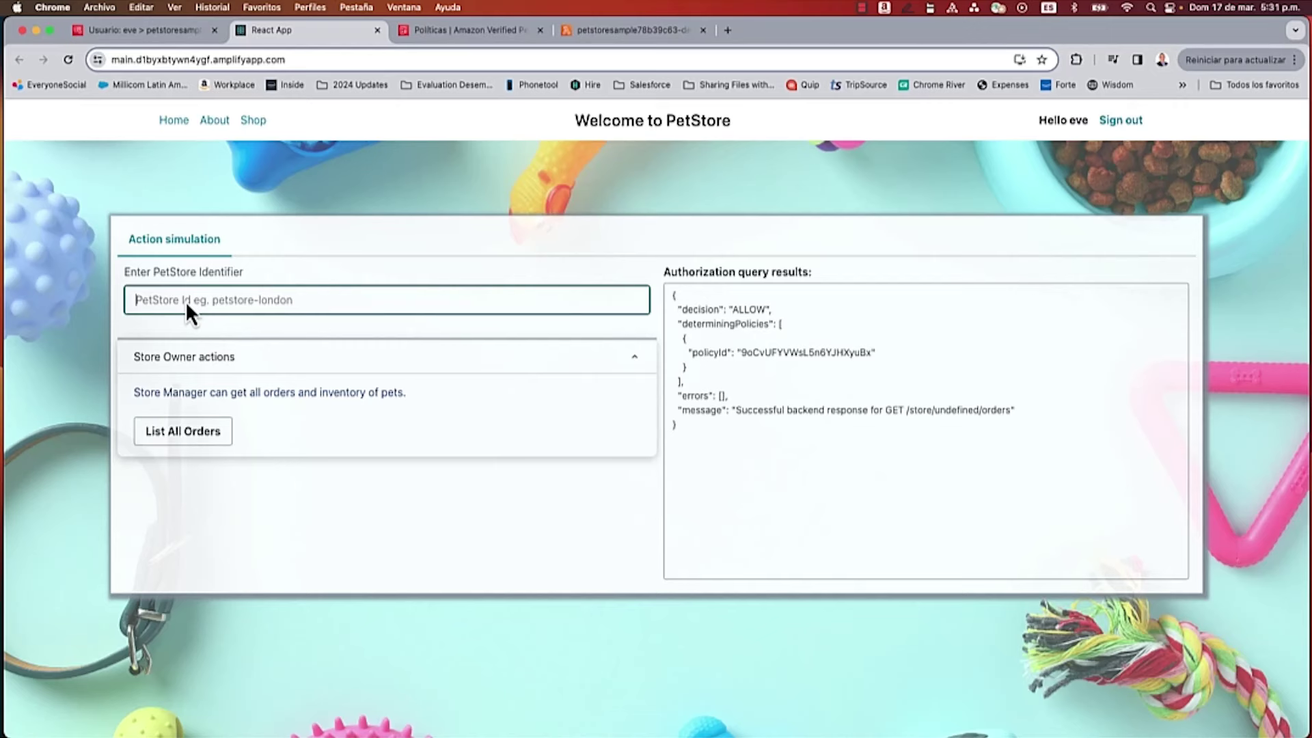
{"action": "type", "text": "boise"}
{"action": "left_click", "coordinate": [190, 438]}
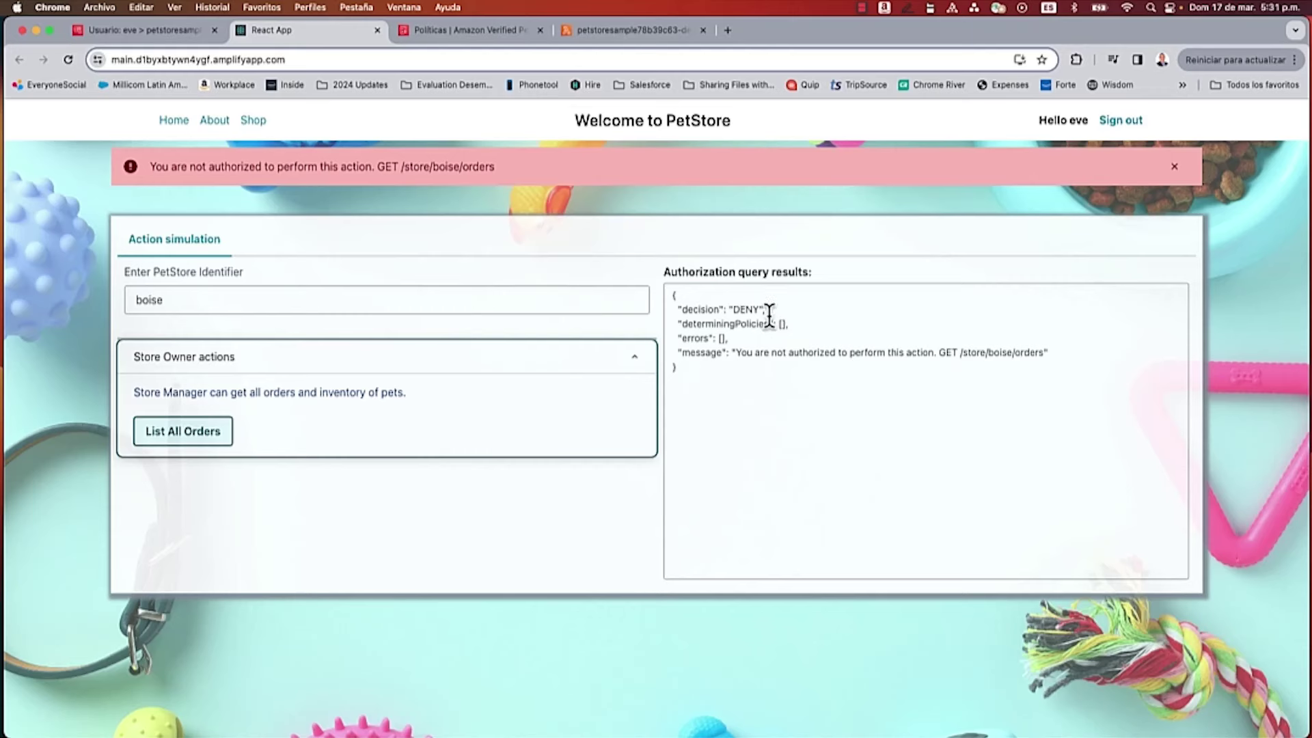
{"action": "left_click", "coordinate": [748, 309]}
{"action": "double_click", "coordinate": [748, 309]}
{"action": "double_click", "coordinate": [974, 354]}
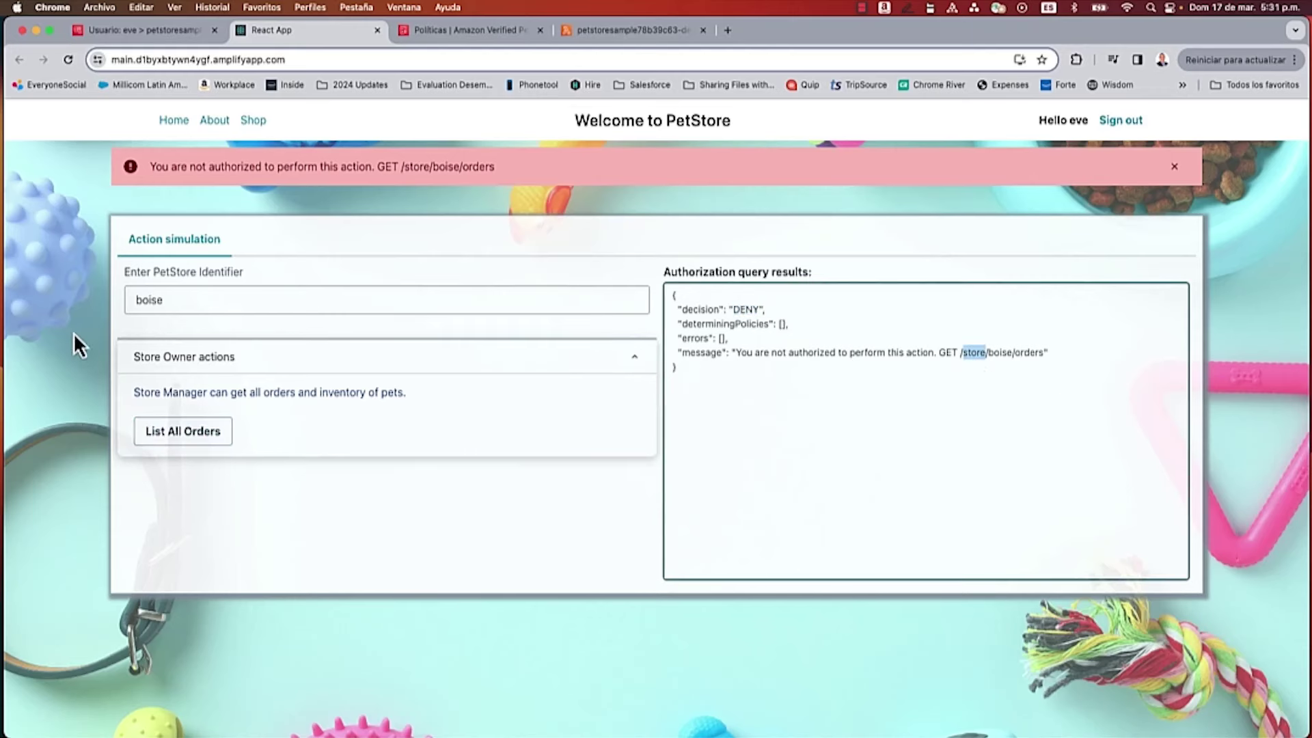
Step: List all orders for store london, confirming ALLOW and matching the determining policyId against the policy list
{"action": "double_click", "coordinate": [168, 299]}
{"action": "type", "text": "london"}
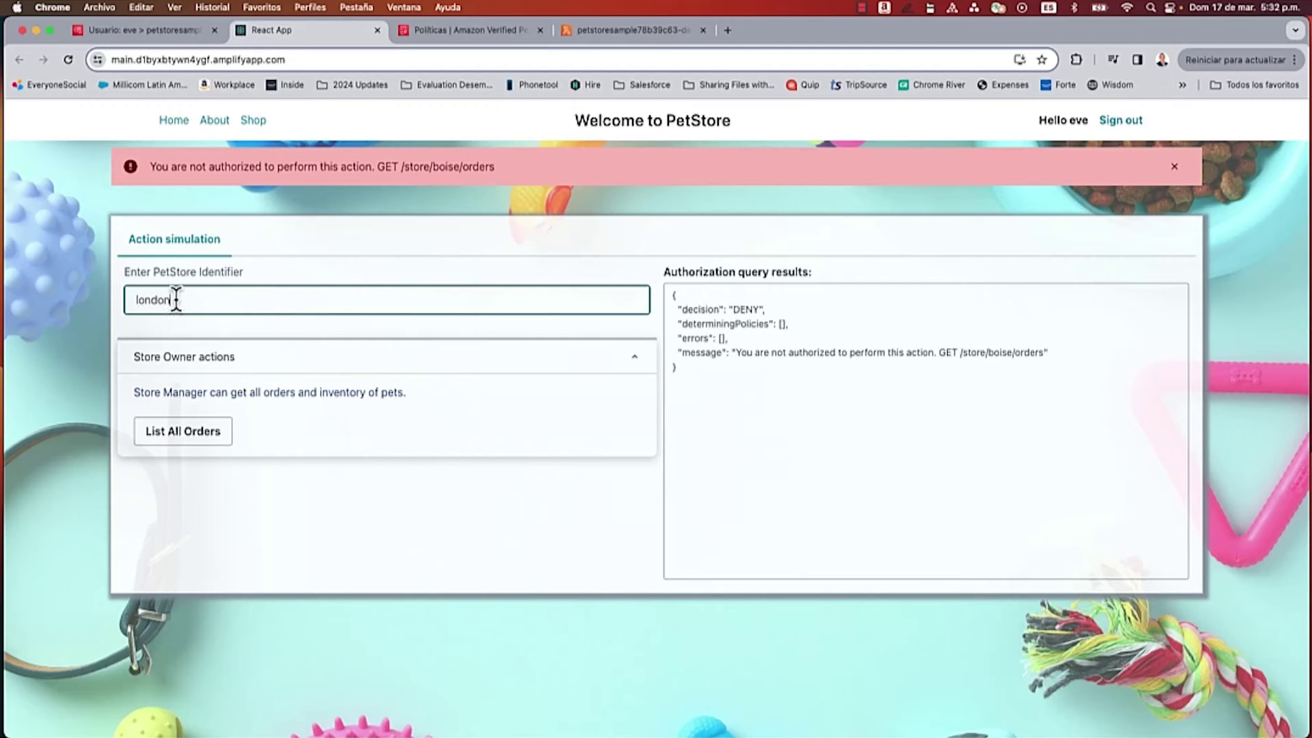
{"action": "left_click", "coordinate": [205, 437]}
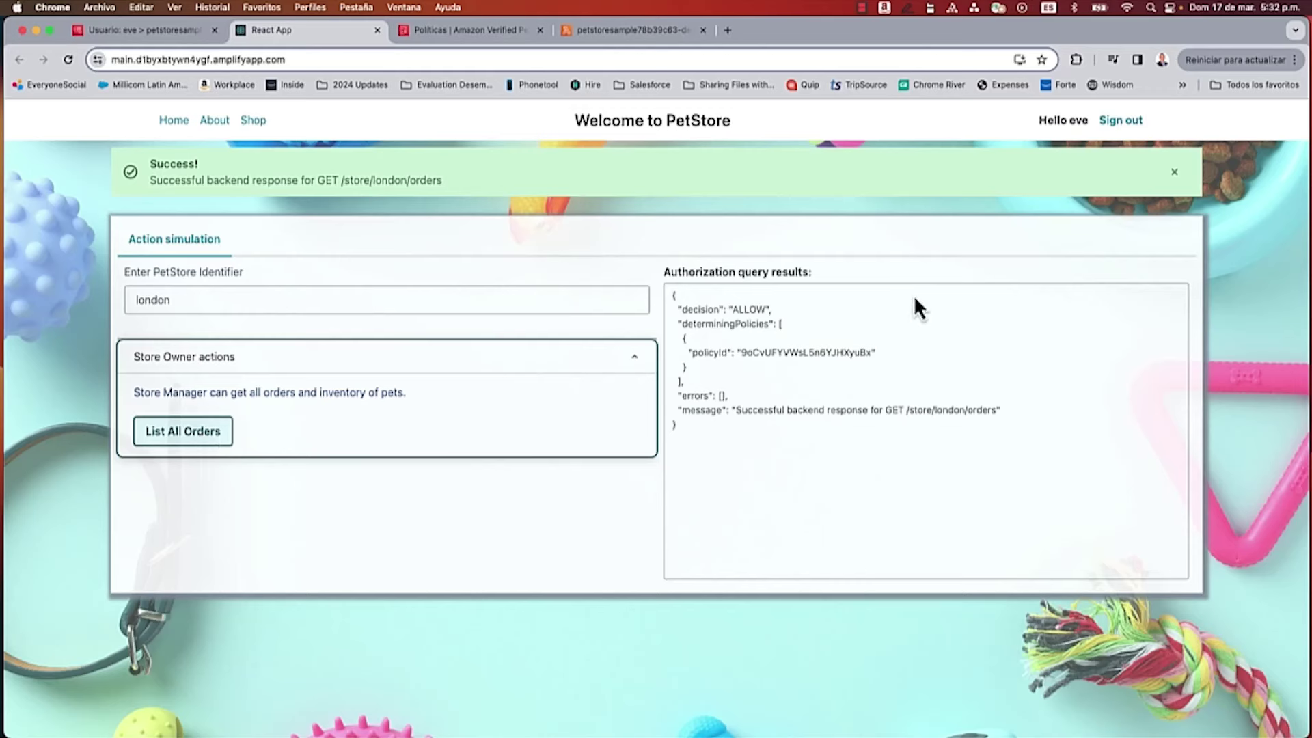
{"action": "left_click", "coordinate": [851, 353]}
{"action": "double_click", "coordinate": [850, 353]}
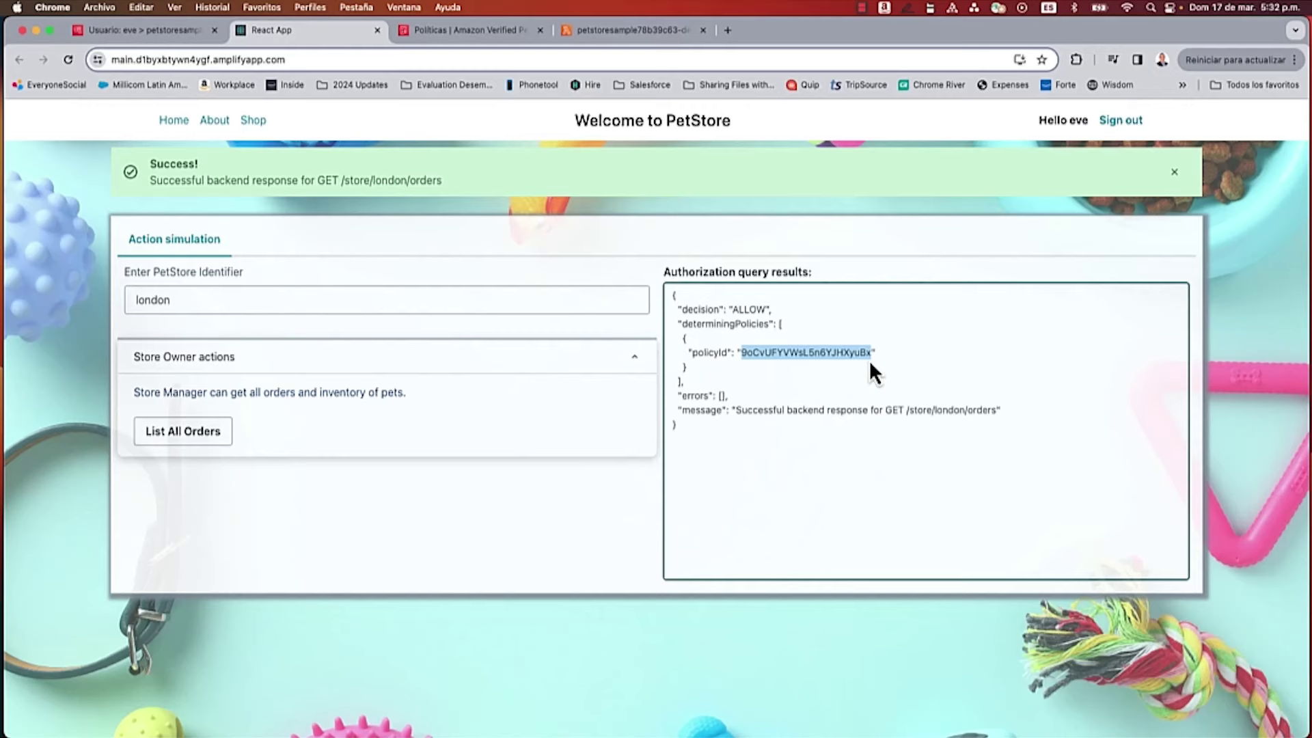
{"action": "left_click", "coordinate": [474, 33]}
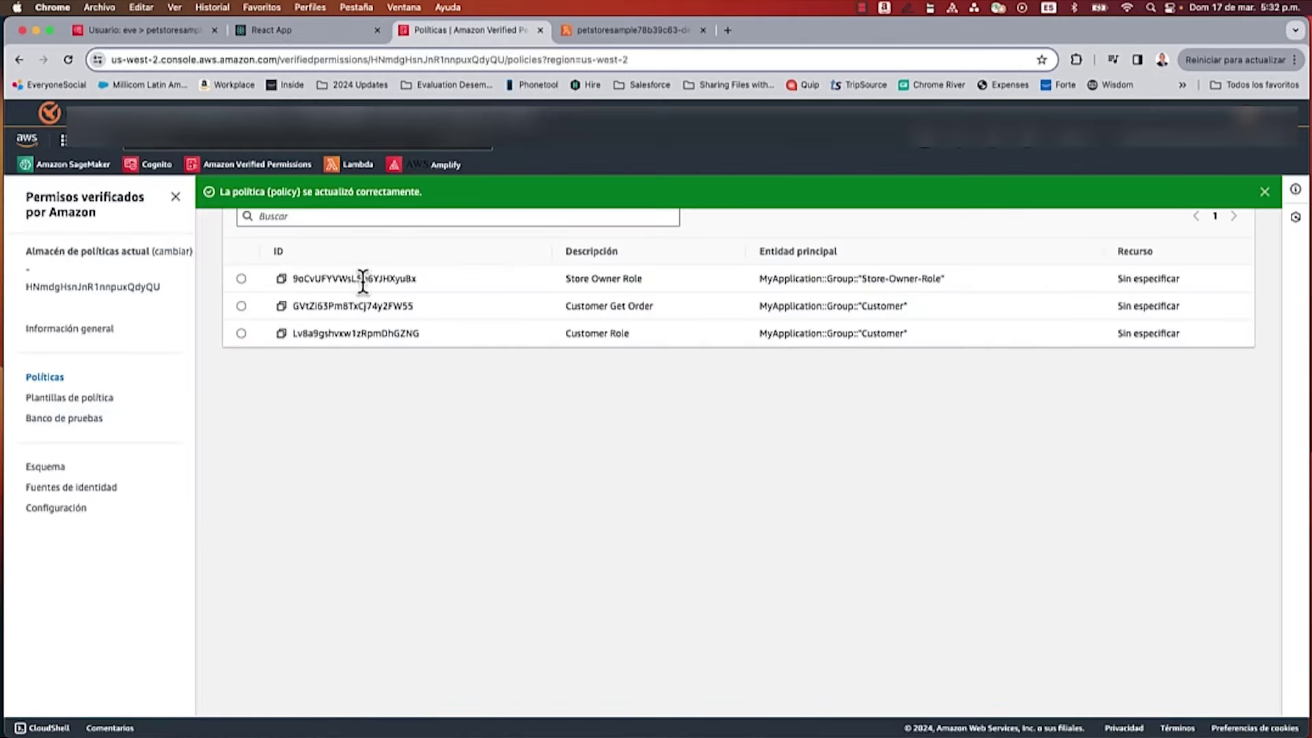
{"action": "left_click", "coordinate": [298, 34]}
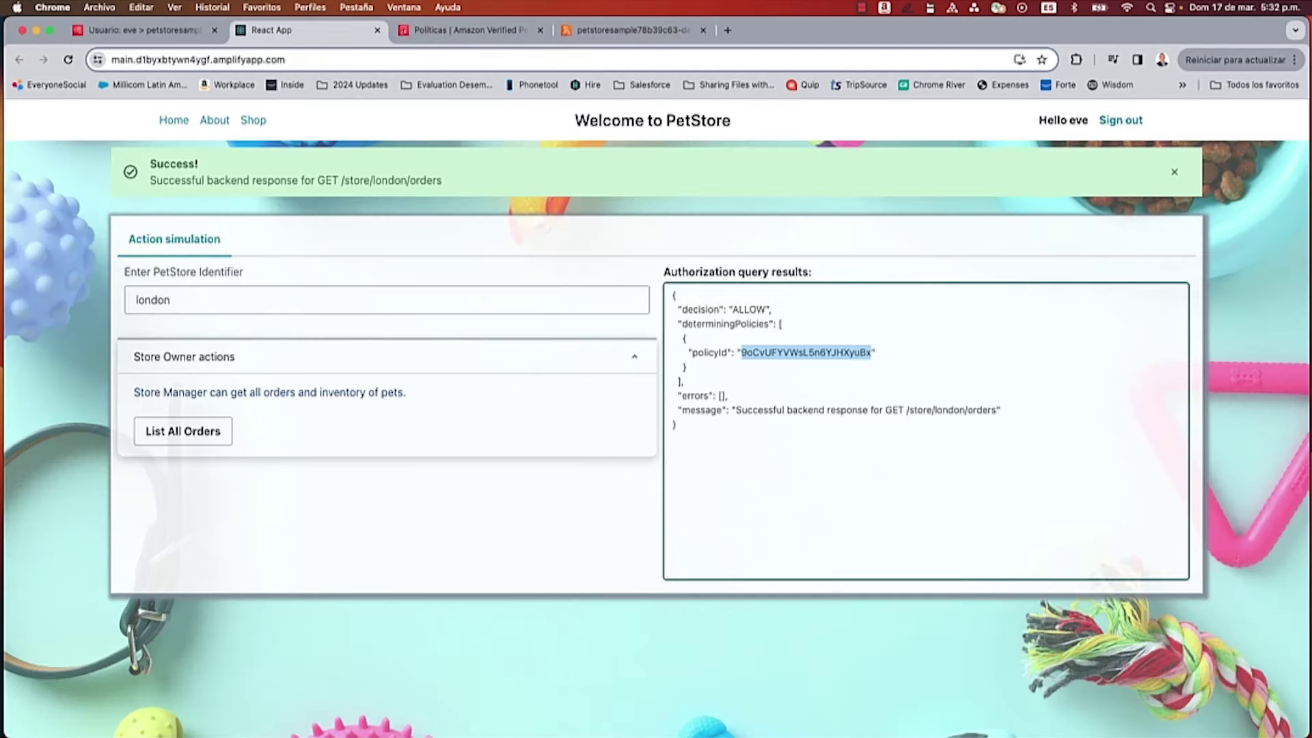